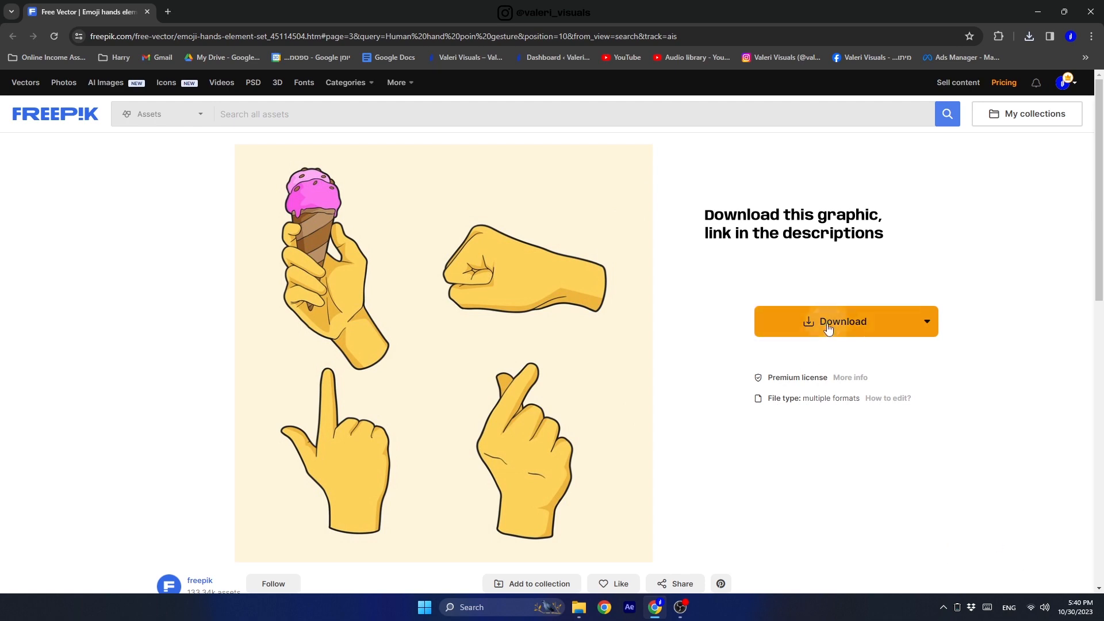
- Download the emoji-hands-element-set.zip vector archive from Freepik into the Tutorial folder and show it in its folder
left_click(827, 323)
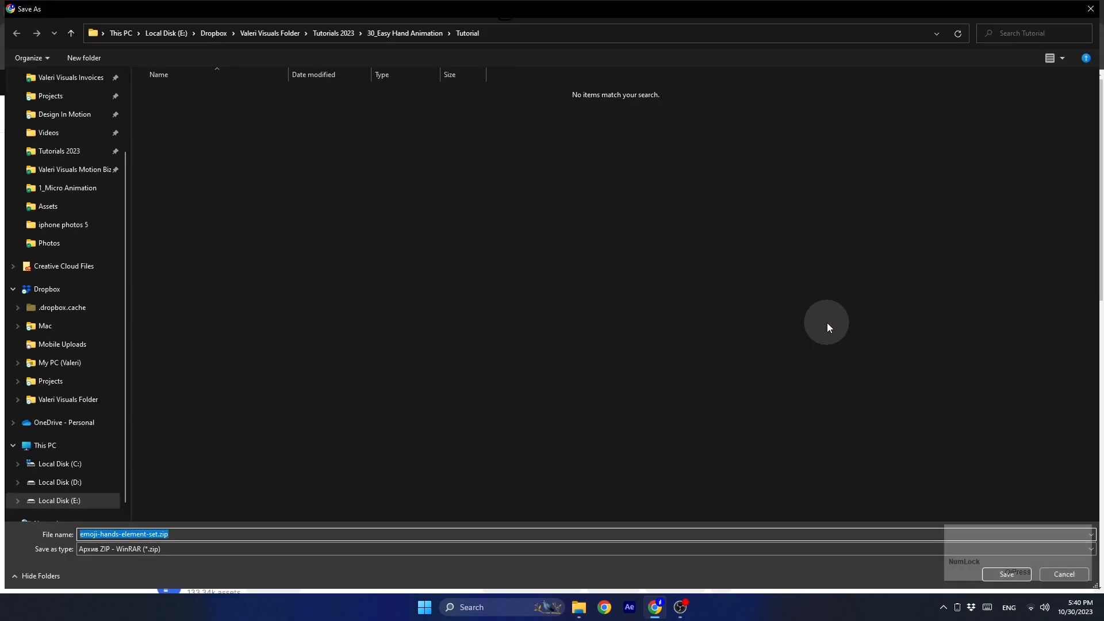
left_click(998, 574)
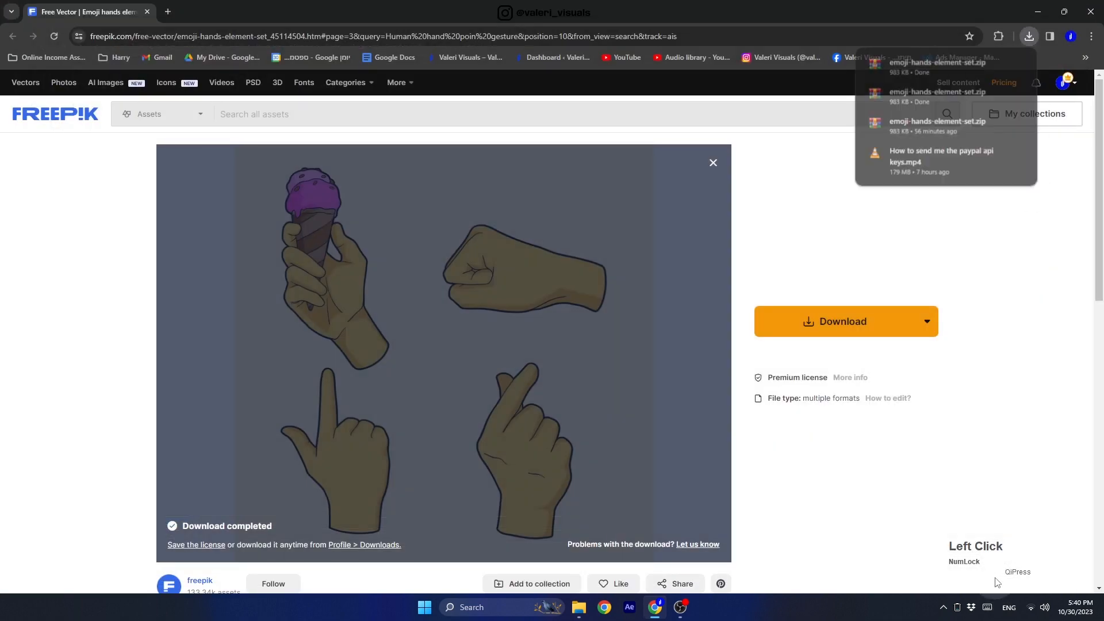
left_click(996, 64)
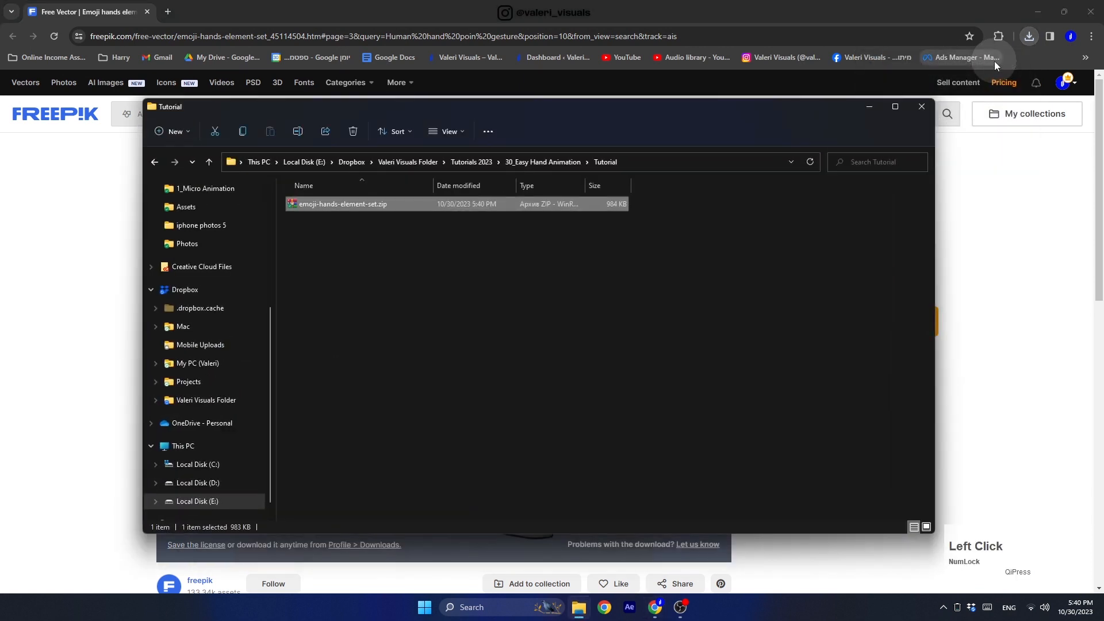
- Extract the emoji-hands-element-set.zip archive in the Tutorial folder and delete the zip file
right_click(361, 203)
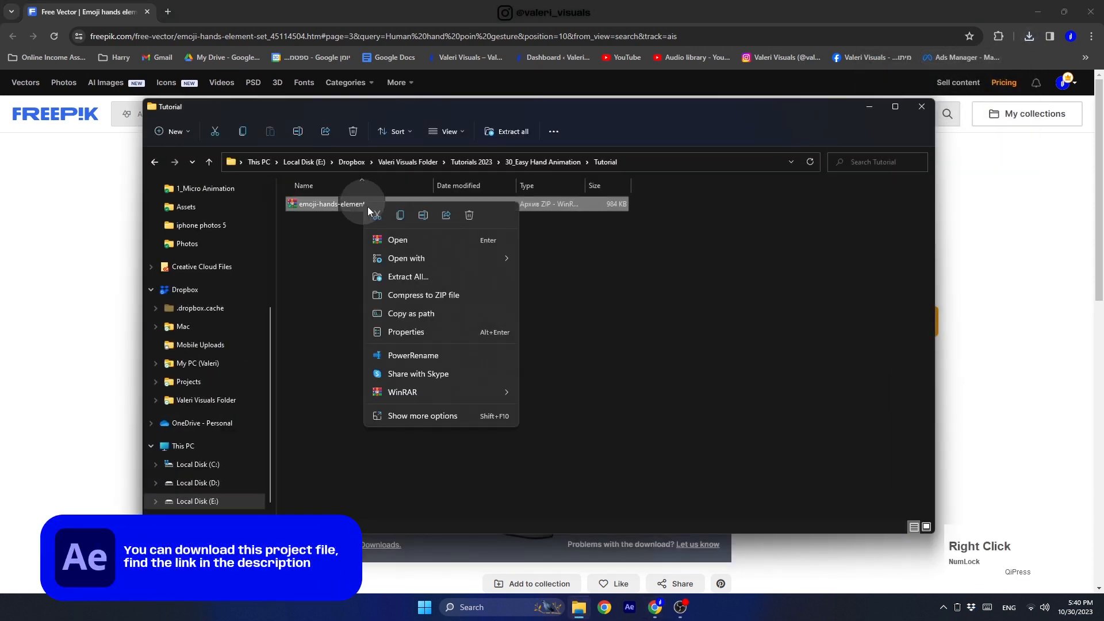
left_click(405, 277)
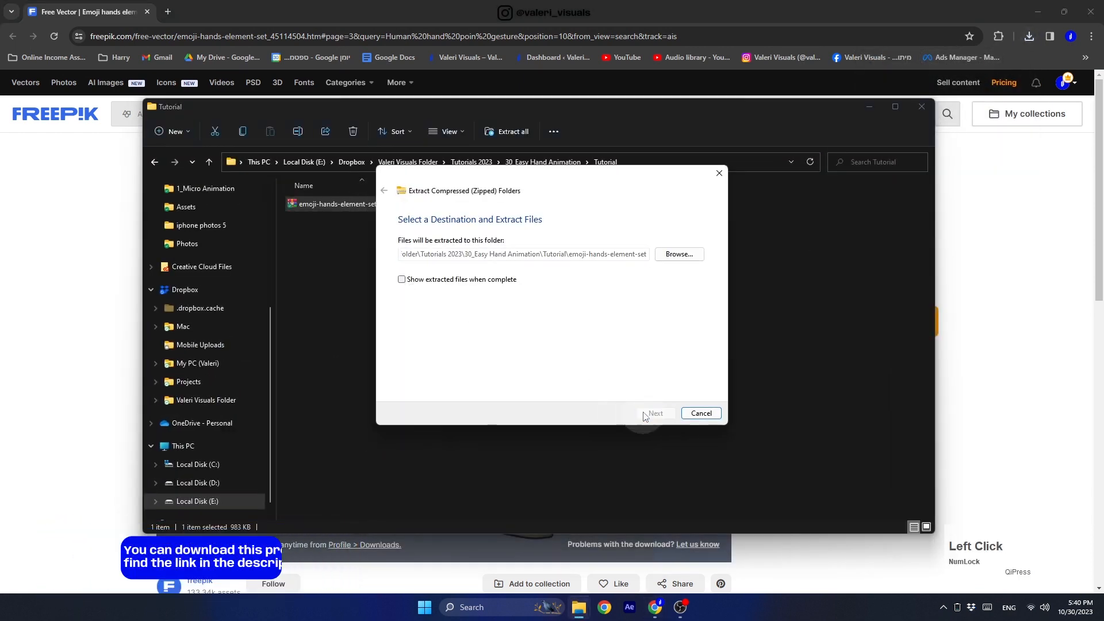
left_click(652, 413)
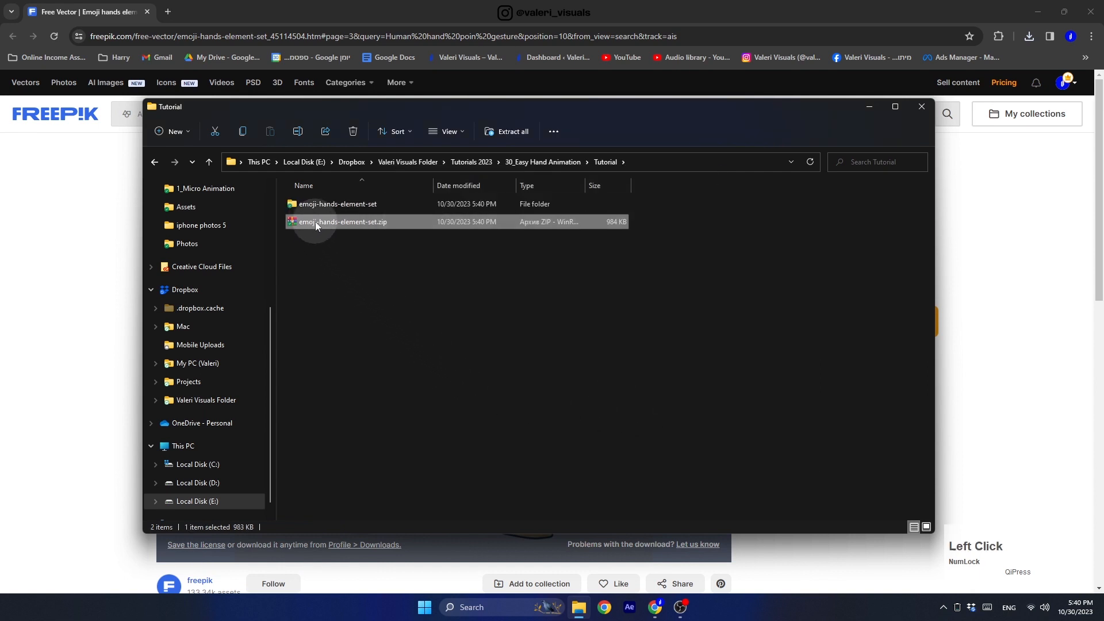
key("Delete")
- Open the extracted emoji-hands-element-set folder and open 9129215.ai in Illustrator
left_click(303, 205)
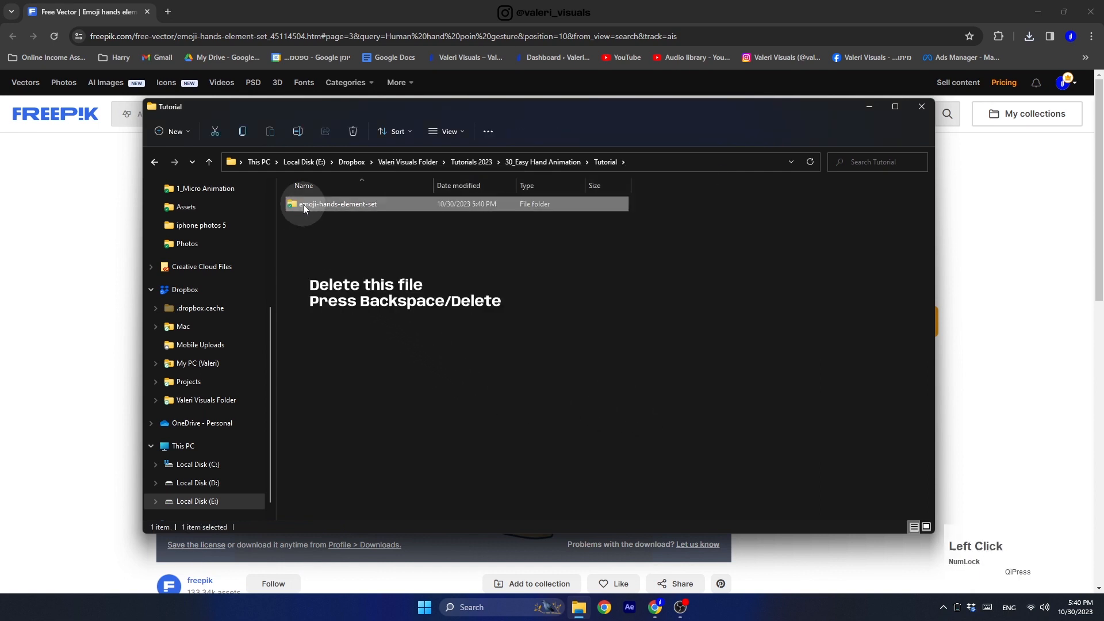
double_click(303, 205)
left_click(316, 204)
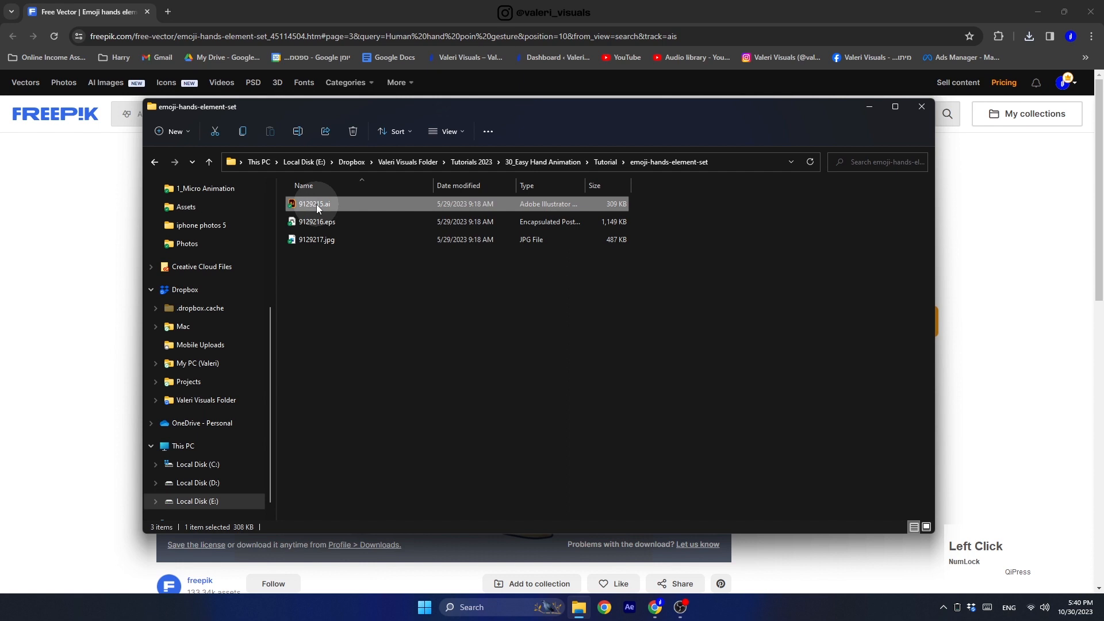
double_click(316, 204)
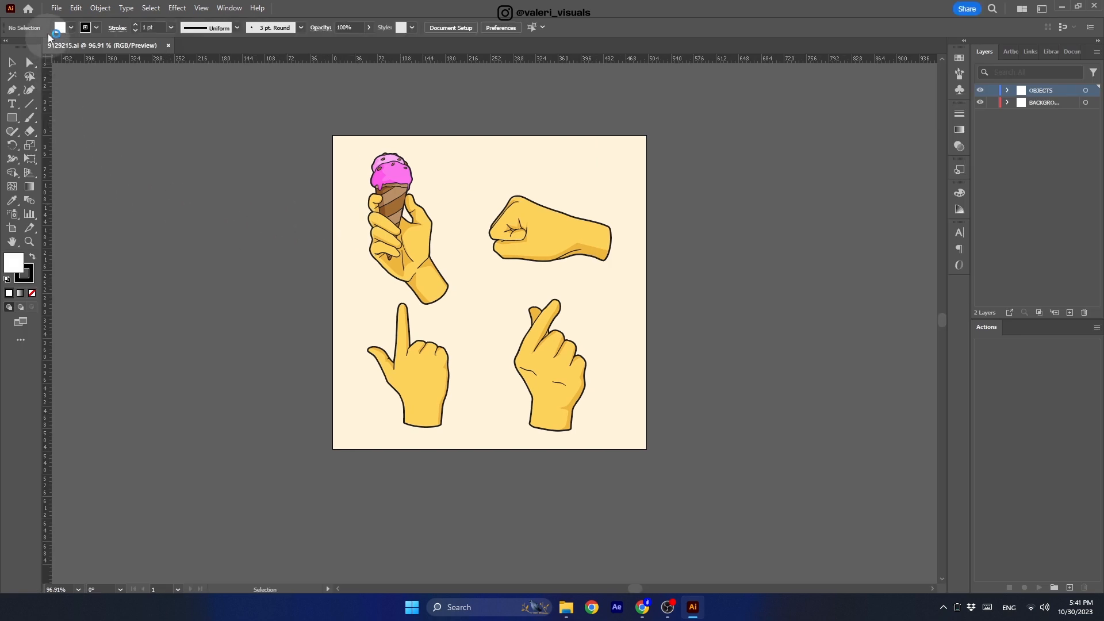
- Create a new Film & Video document with a width and height of 1080 px
left_click(57, 8)
left_click(73, 21)
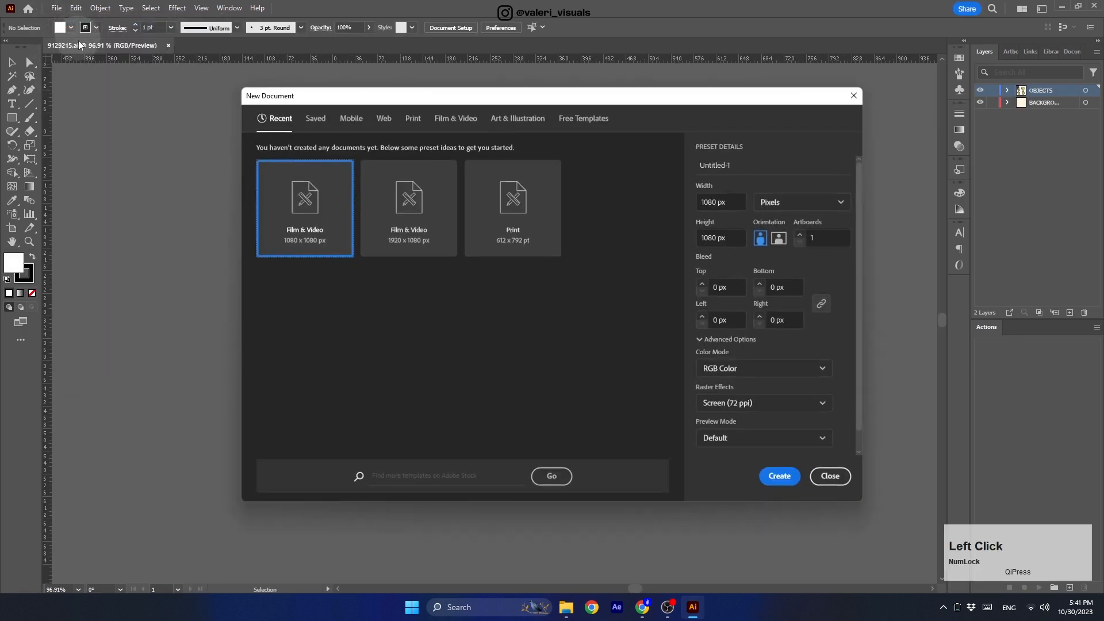
left_click(460, 121)
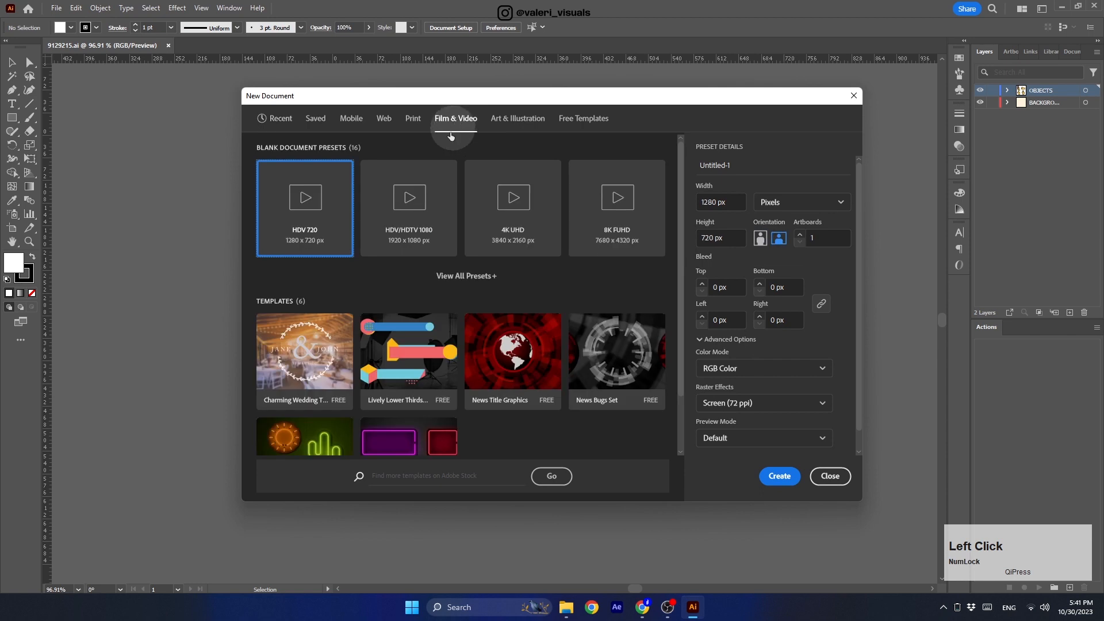
left_click(719, 202)
type("1")
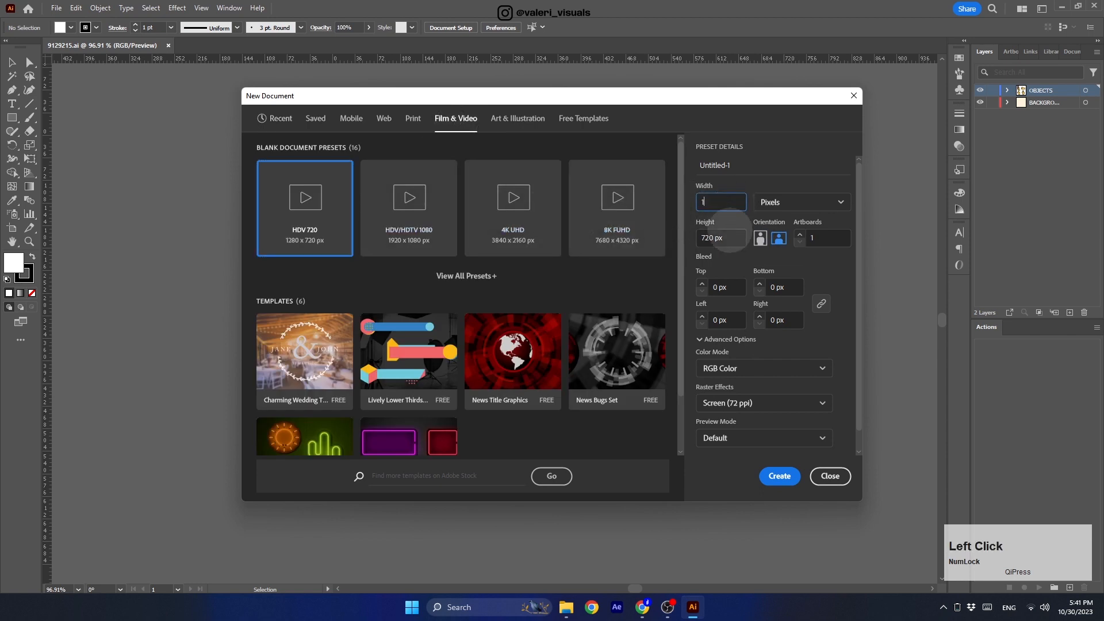
type("080")
left_click(736, 233)
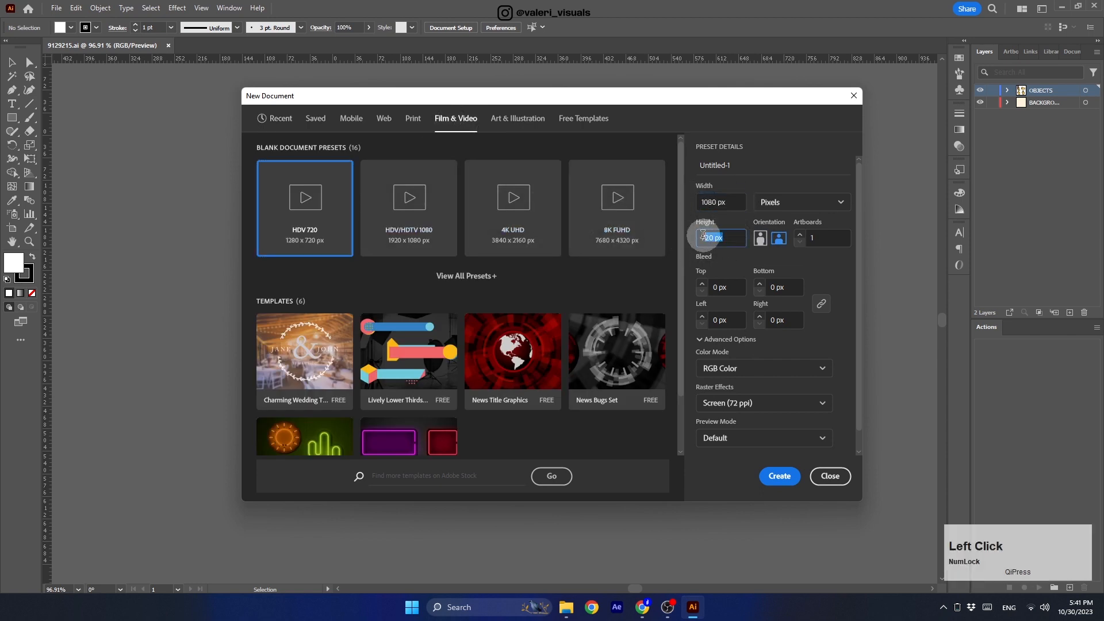
type("1080")
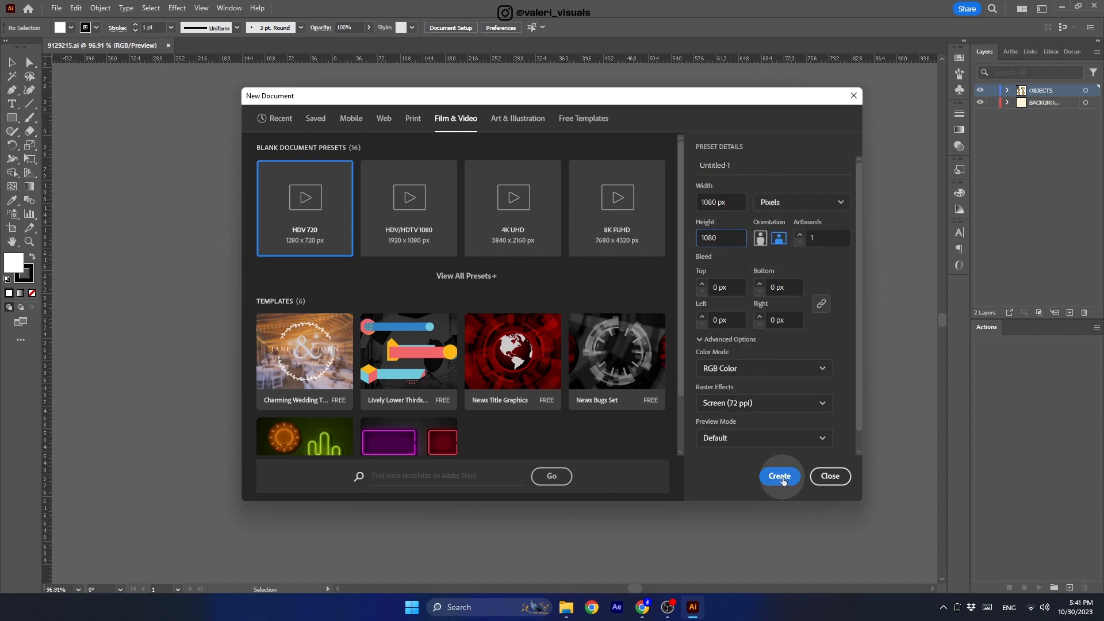
left_click(781, 477)
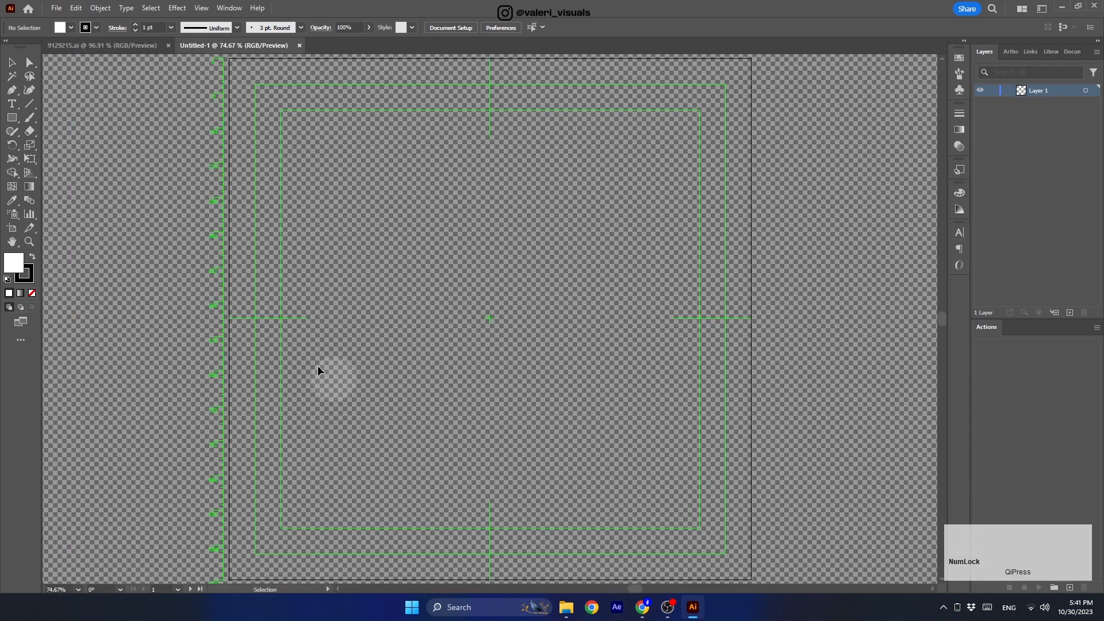
- Copy the pointing hand from 9129215.ai into the new document and enlarge it to about 514 by 779 px
left_click(109, 46)
left_click(433, 379)
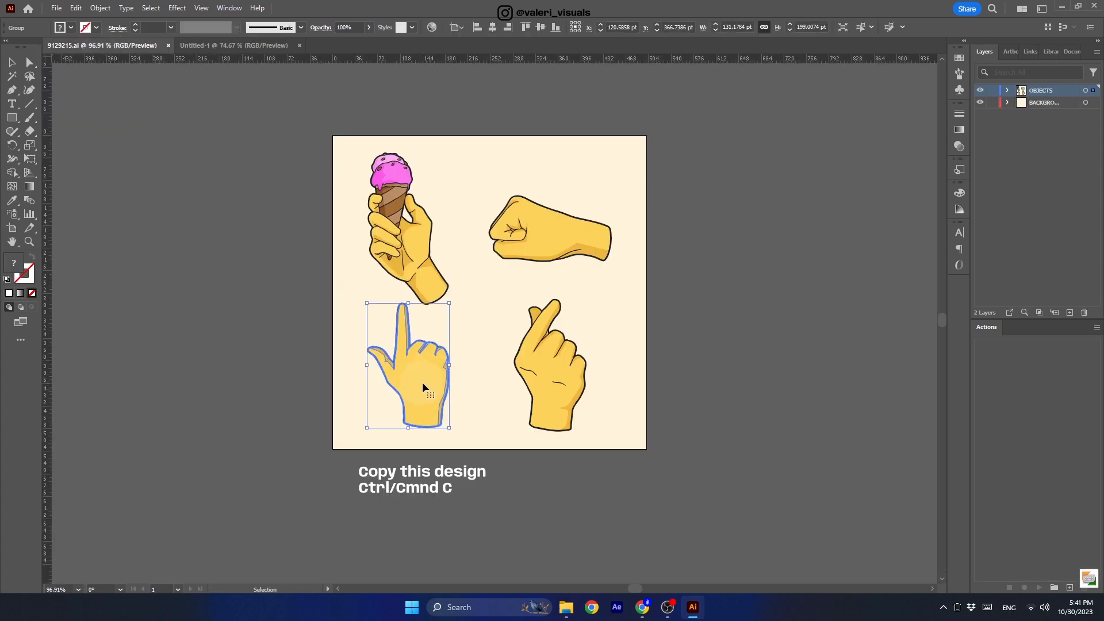
key("ctrl+c")
left_click(230, 46)
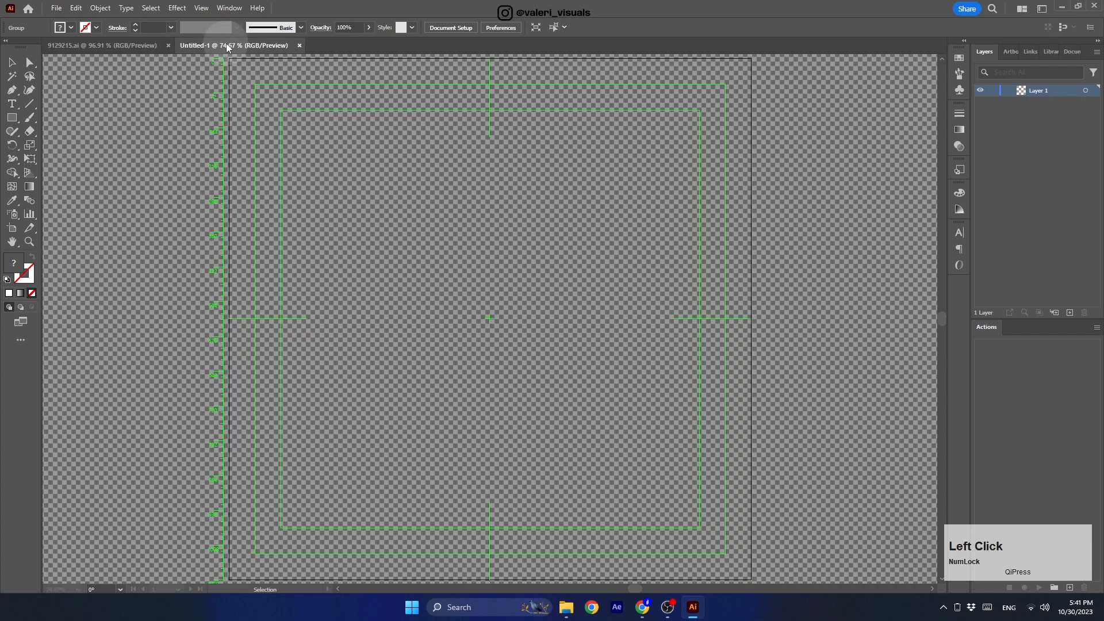
key("ctrl+v")
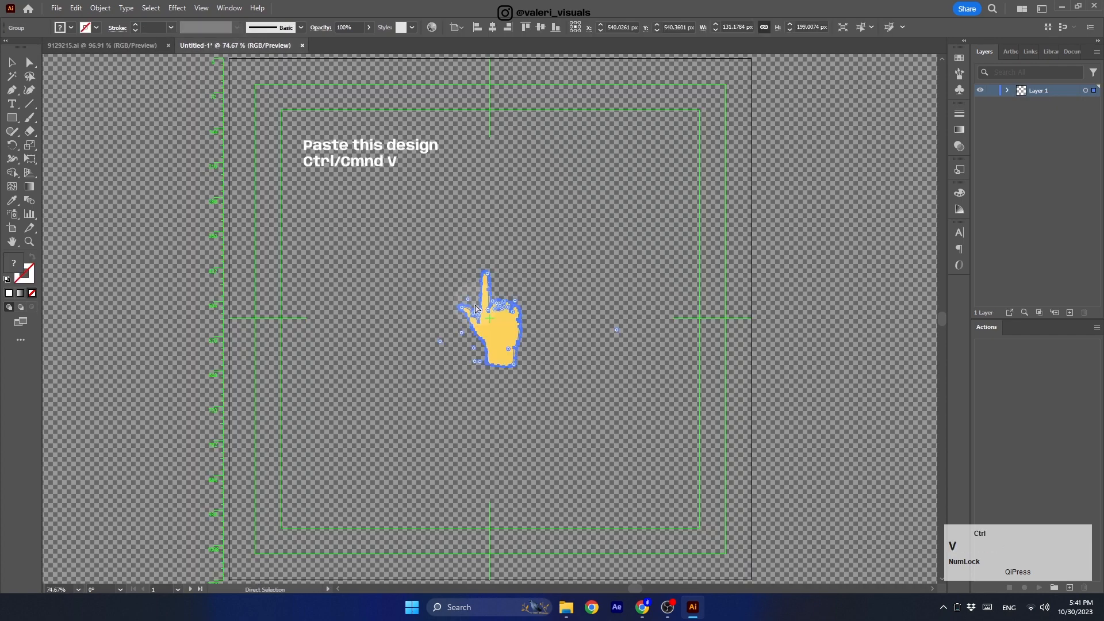
left_click_drag(524, 369, 691, 509)
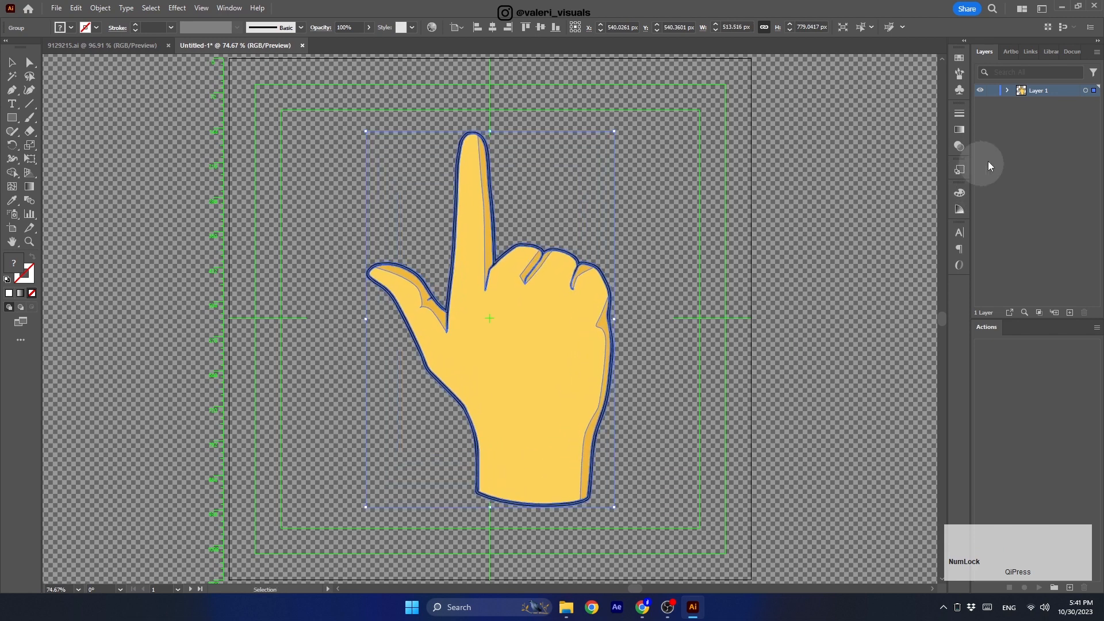
- Rename the hand's layer to Hand and save the document on the computer as an Illustrator file named Hand
double_click(1037, 91)
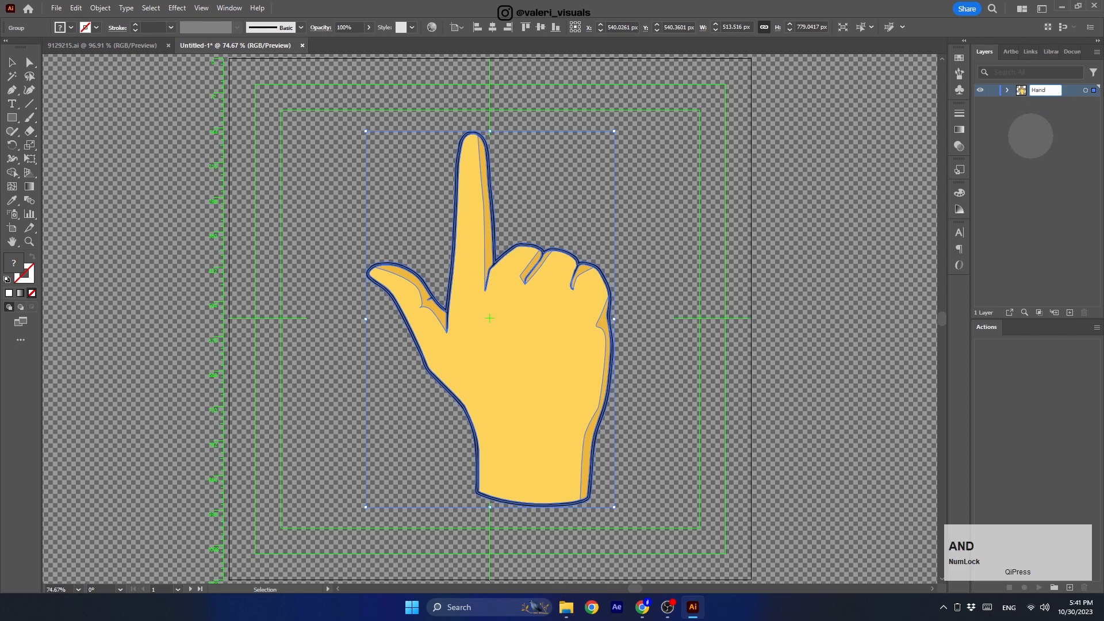
key("Return")
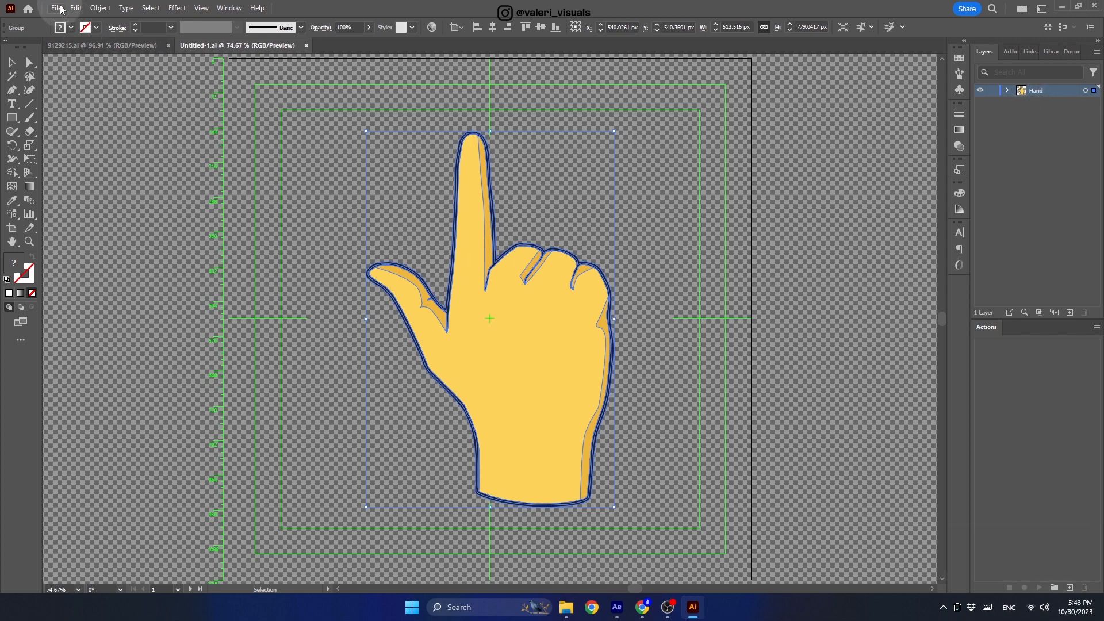
left_click(60, 8)
left_click(90, 130)
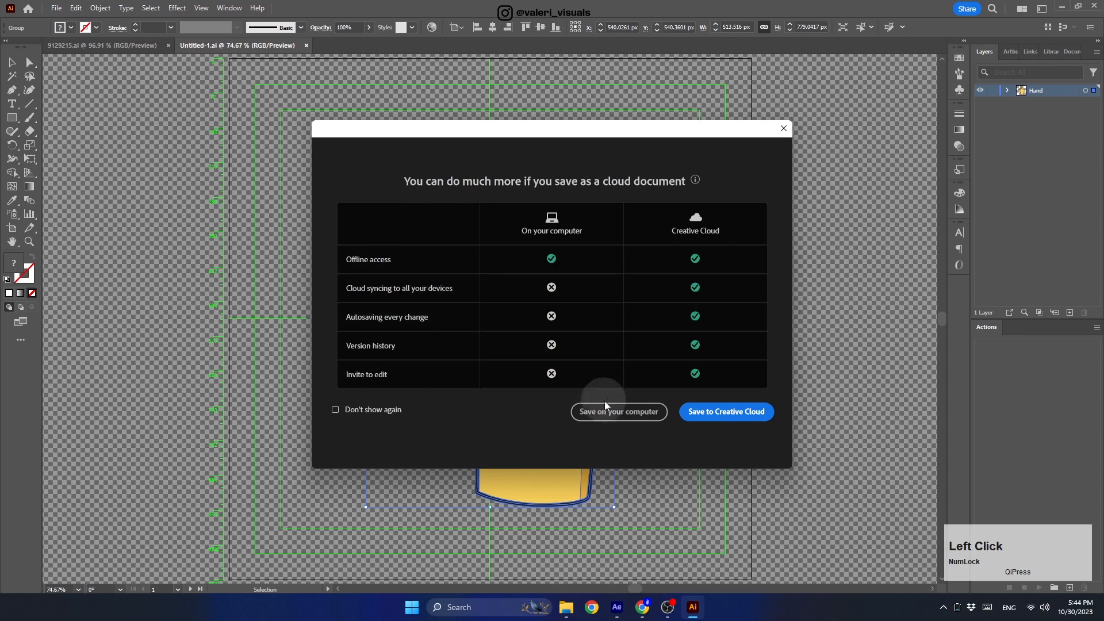
left_click(605, 410)
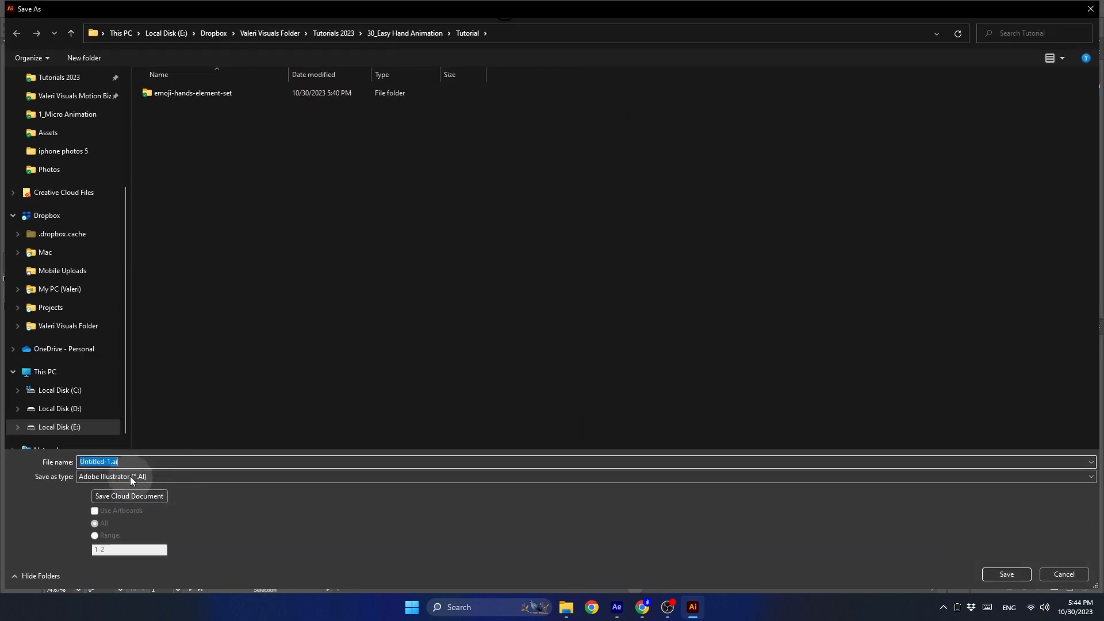
type("Hand")
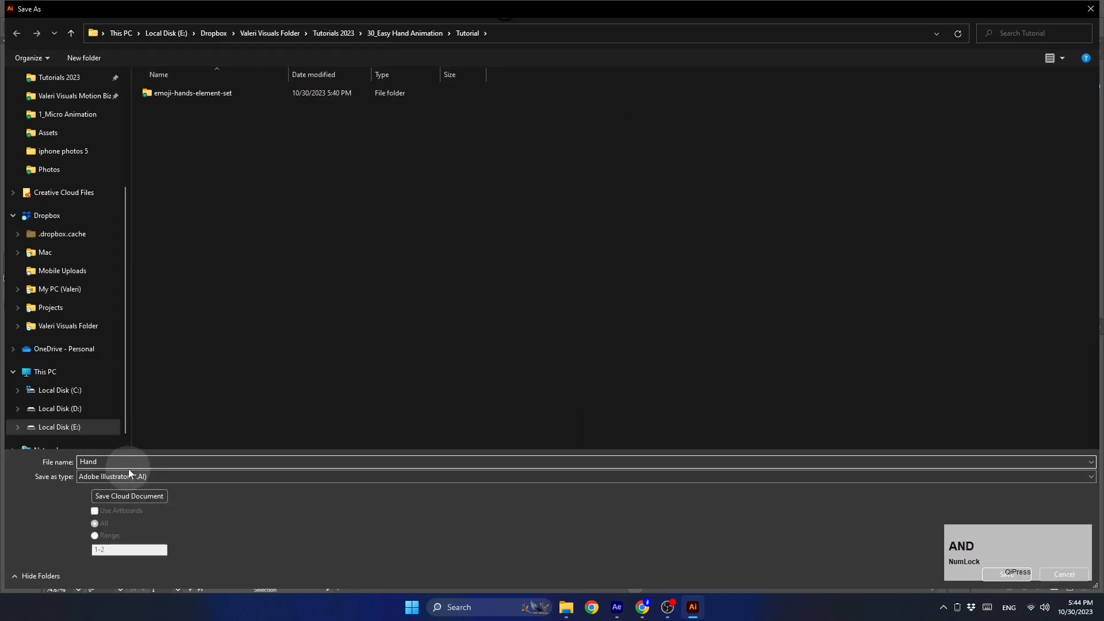
left_click(1003, 574)
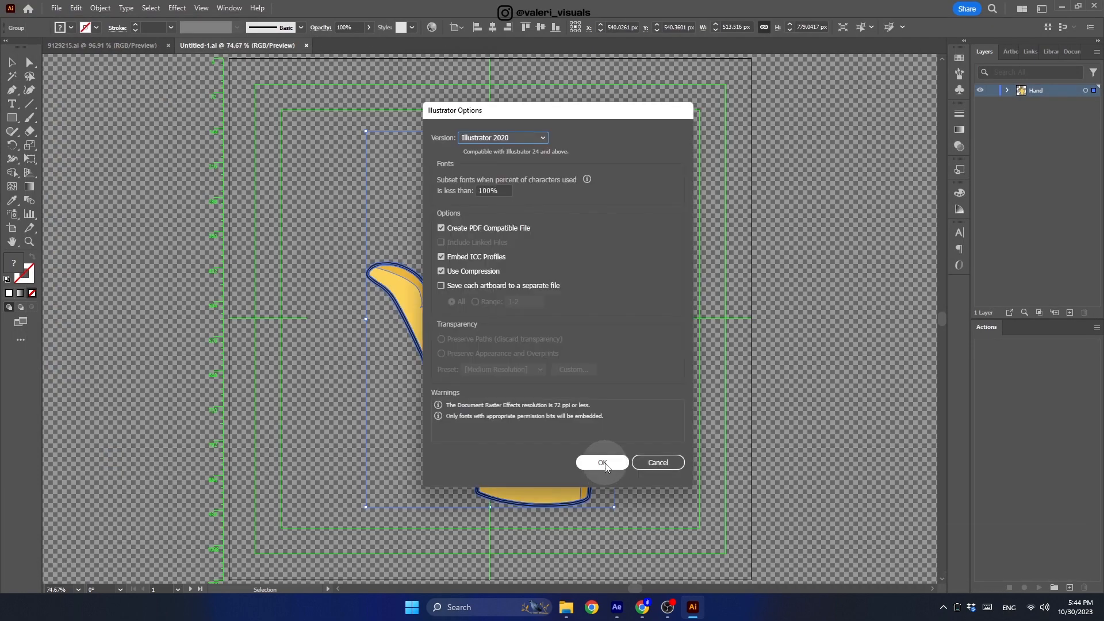
left_click(604, 463)
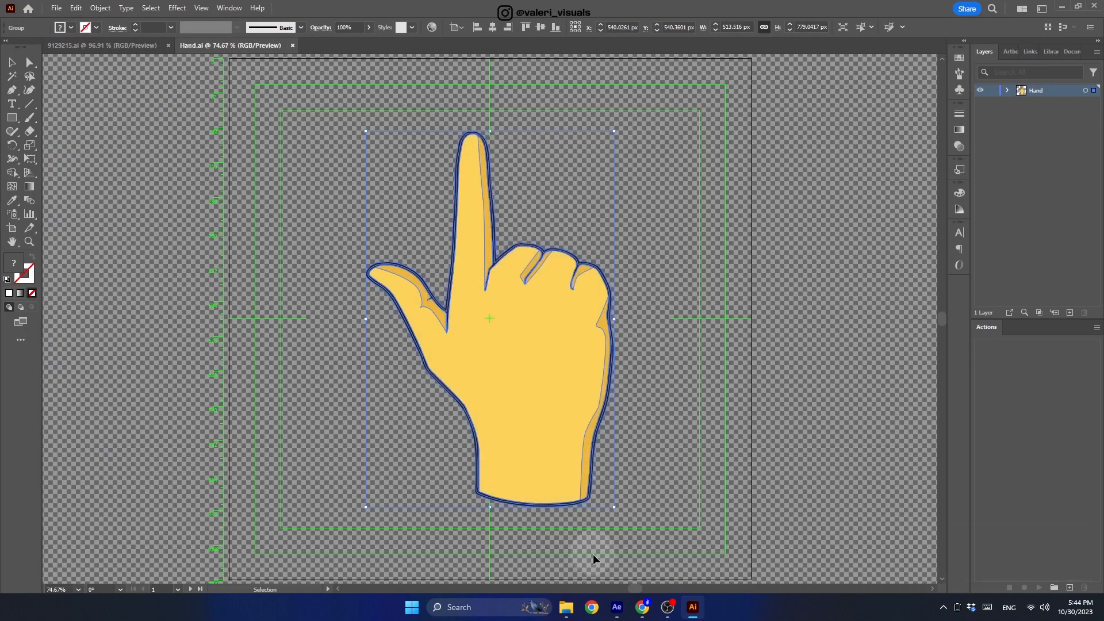
- Switch to After Effects and create a 1920 x 1080 px, 30 fps composition named Master Comp lasting 10 seconds
left_click(617, 607)
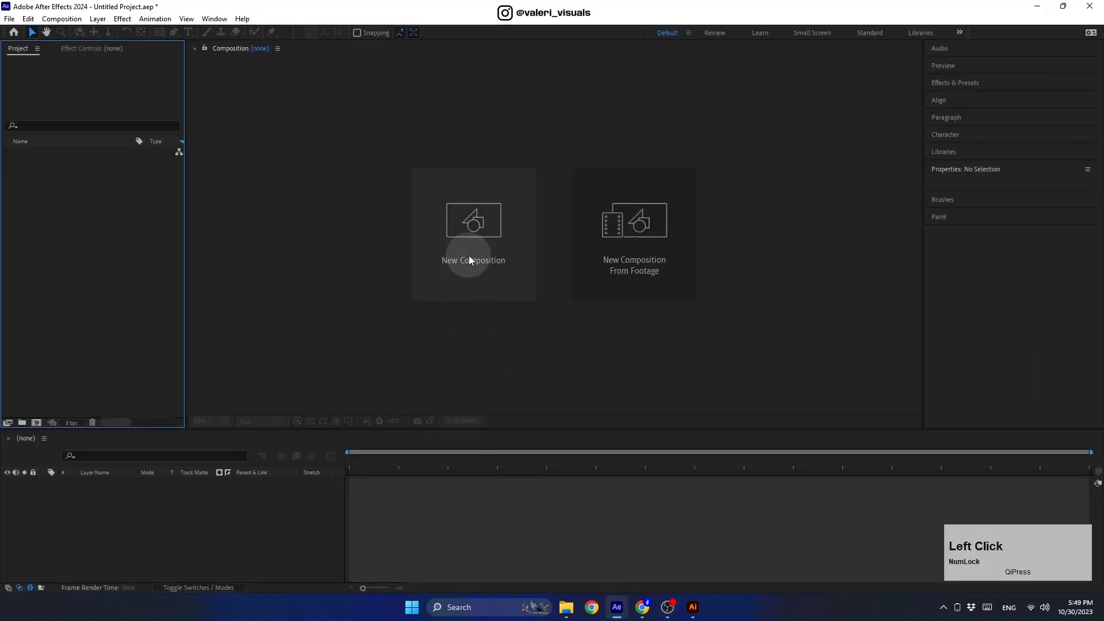
left_click(469, 260)
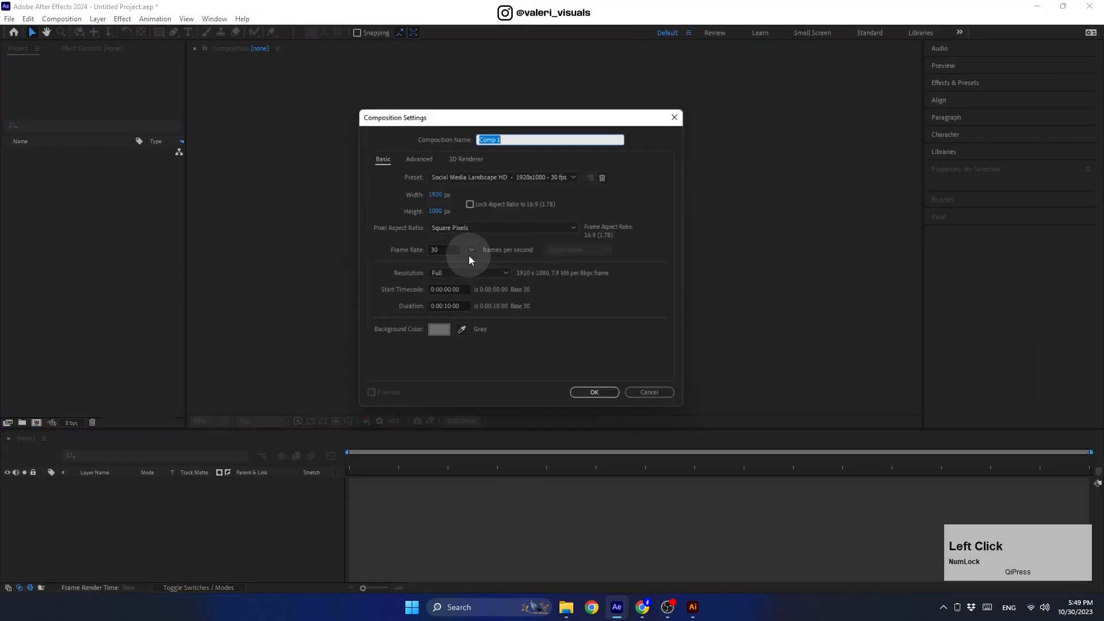
type("Master C")
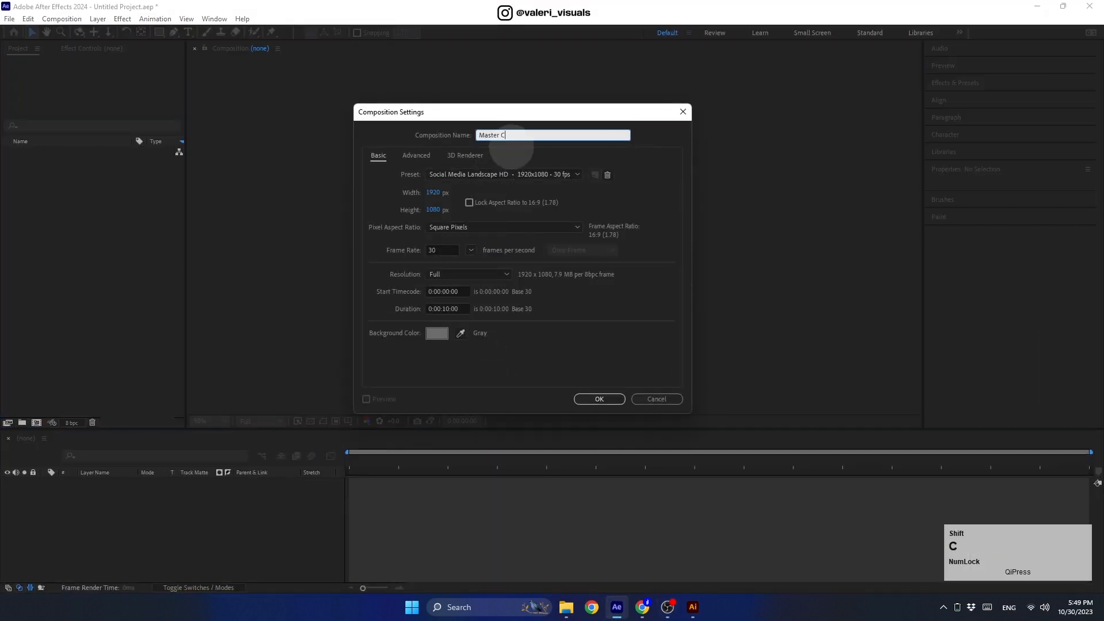
type("omp")
left_click(434, 210)
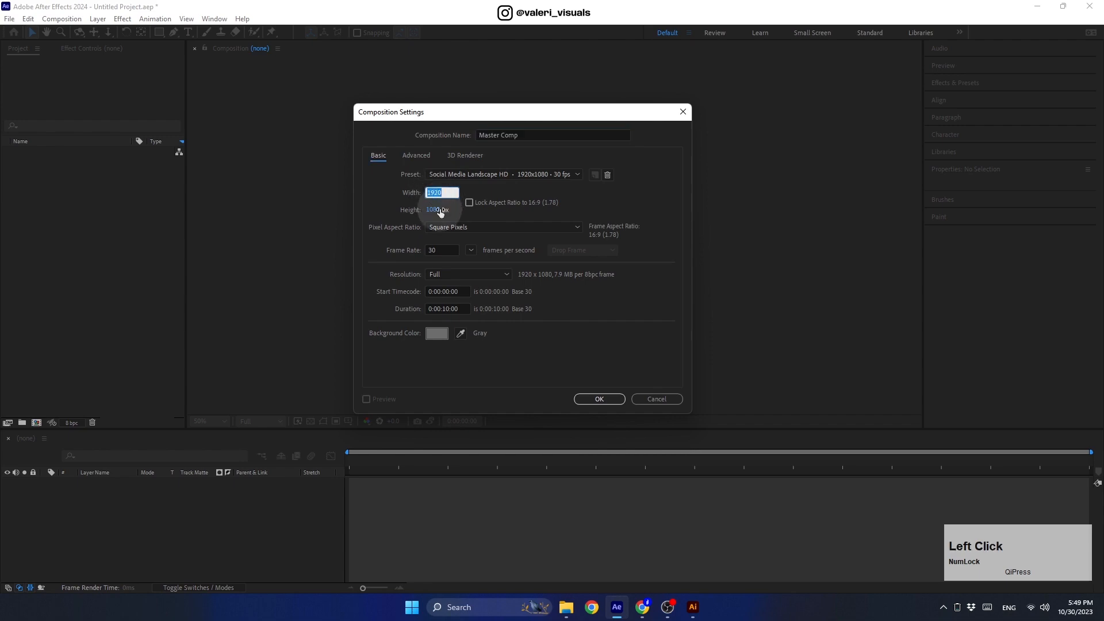
left_click(448, 308)
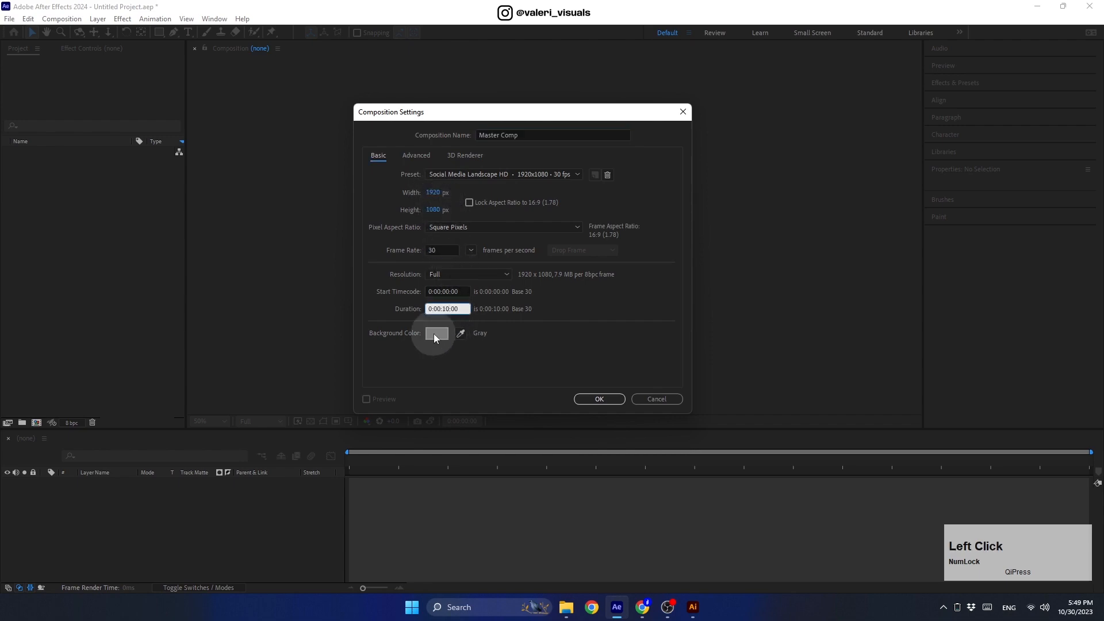
left_click(581, 401)
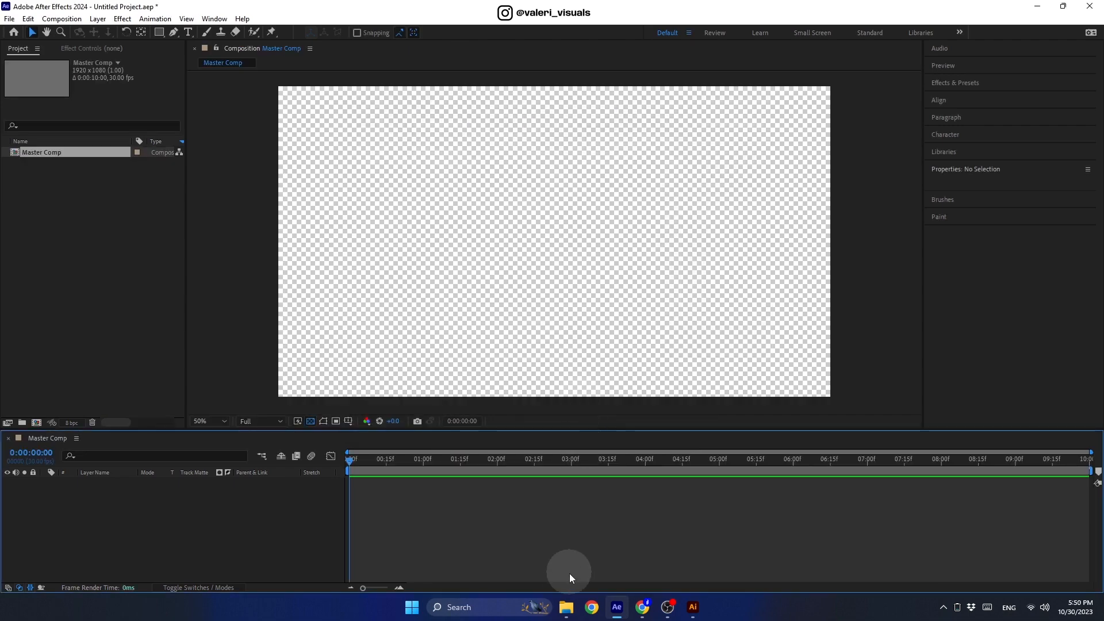
- Import Hand.ai from the Tutorial folder as a composition with Layer Size footage dimensions, and open the Hand composition
left_click(567, 607)
left_click_drag(290, 225, 68, 215)
left_click(551, 257)
left_click(548, 280)
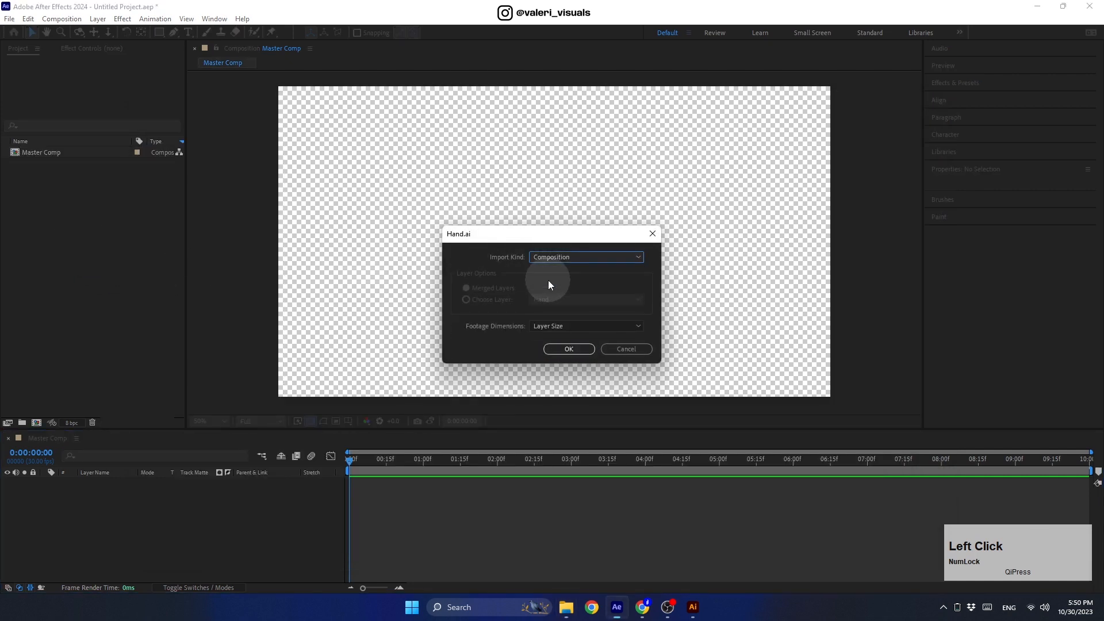
left_click(540, 326)
left_click(540, 339)
left_click(564, 349)
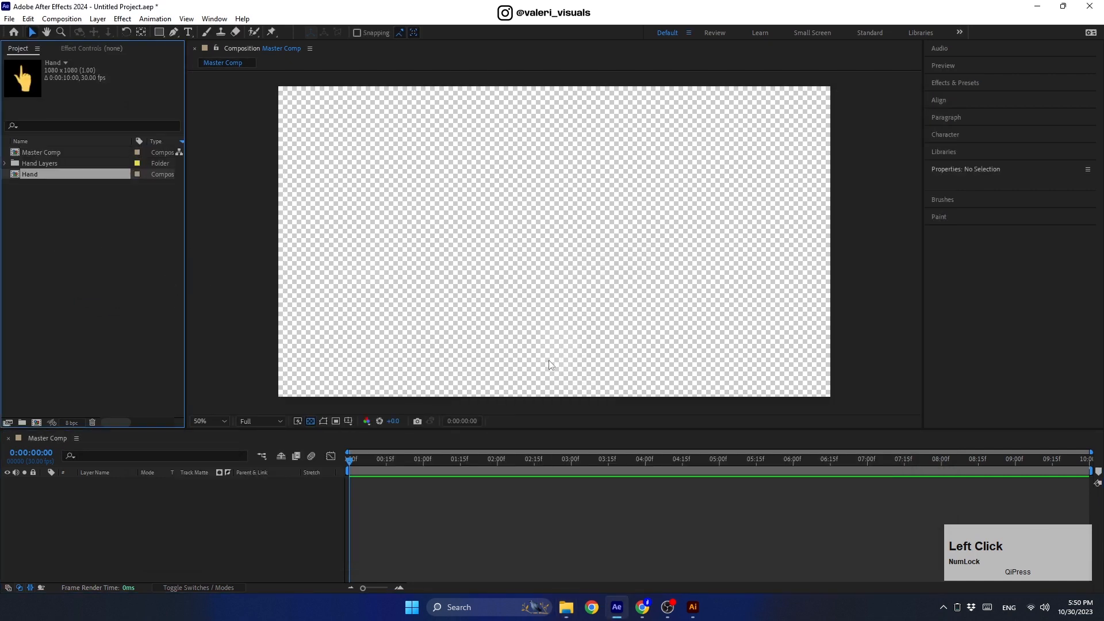
double_click(22, 174)
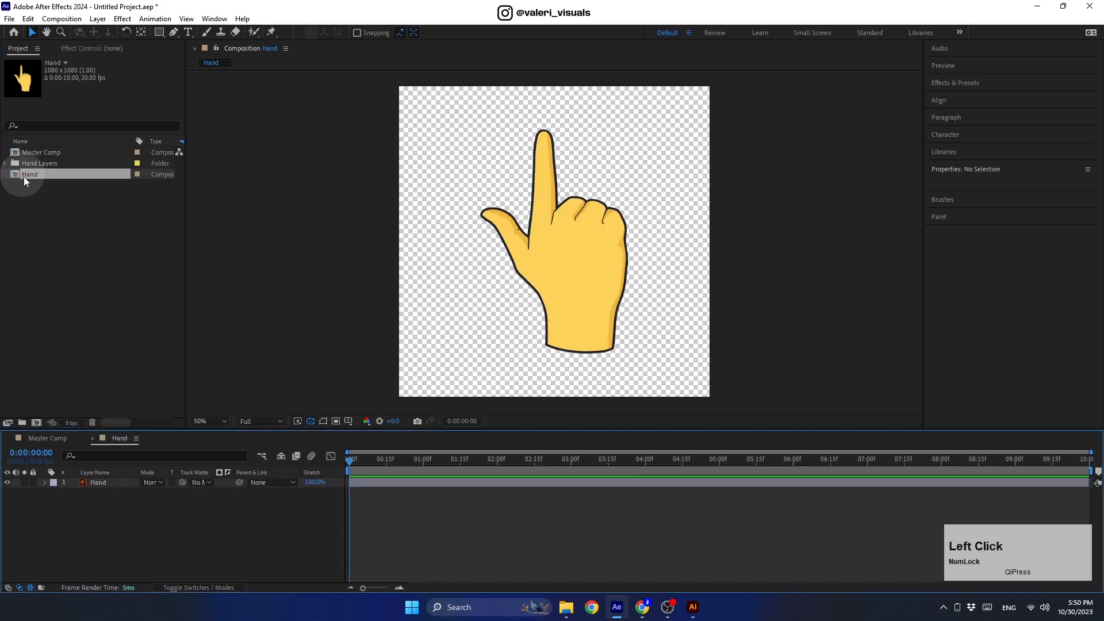
- Place ten Puppet position pins on the Hand layer: thumb and index finger tips and bases, two knuckles, both palm edges and both wrist corners
left_click(549, 253)
left_click(270, 33)
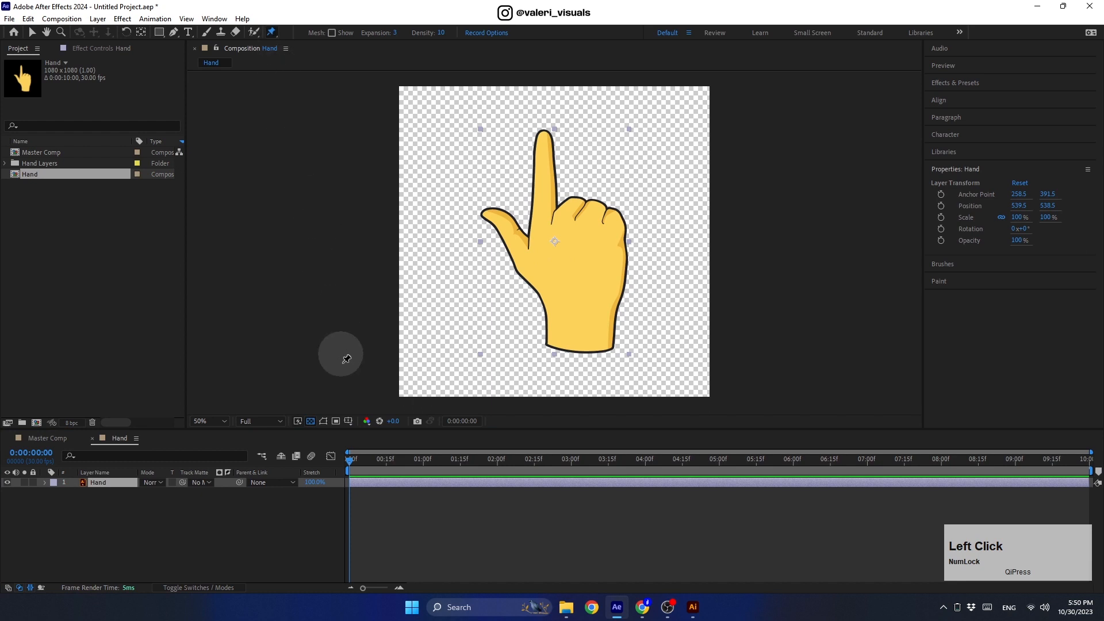
left_click(343, 464)
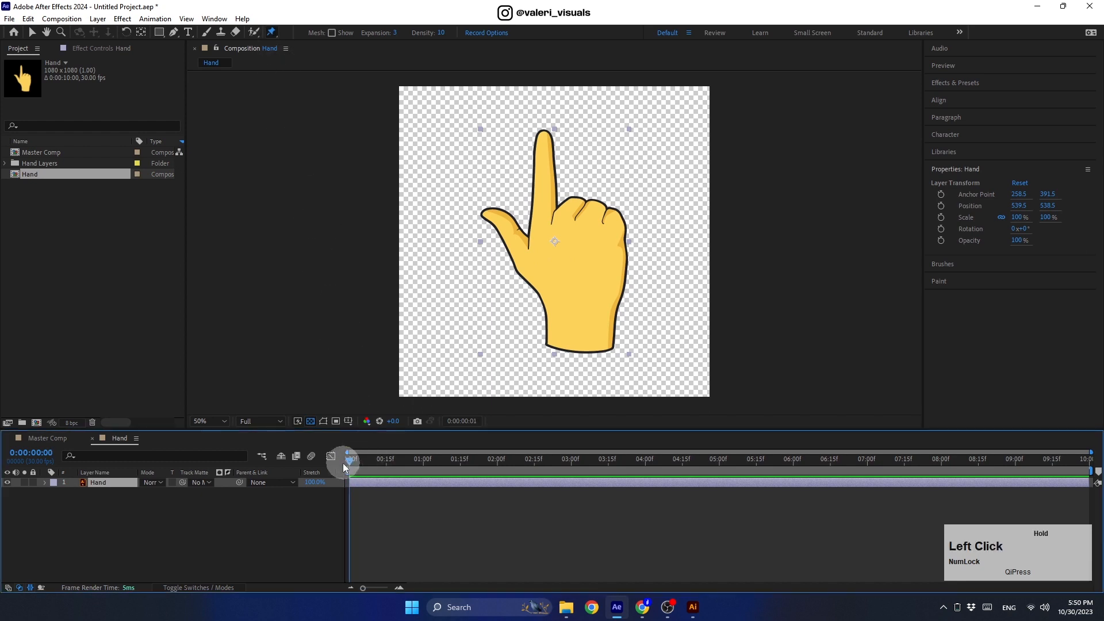
left_click(492, 215)
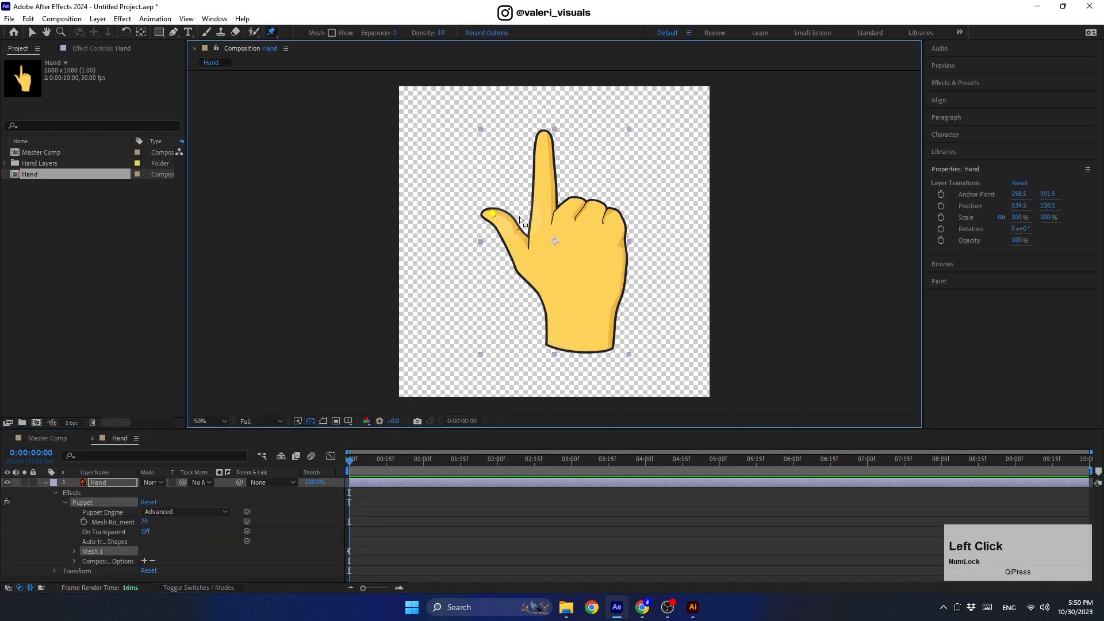
left_click(521, 254)
left_click(544, 221)
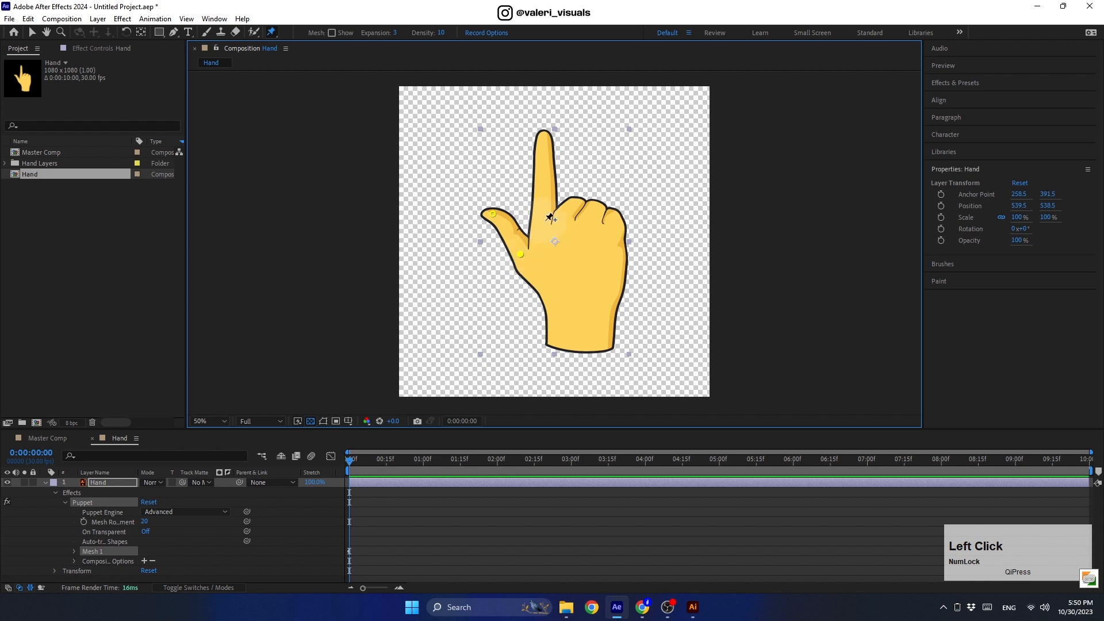
left_click(543, 135)
left_click(577, 204)
left_click(613, 218)
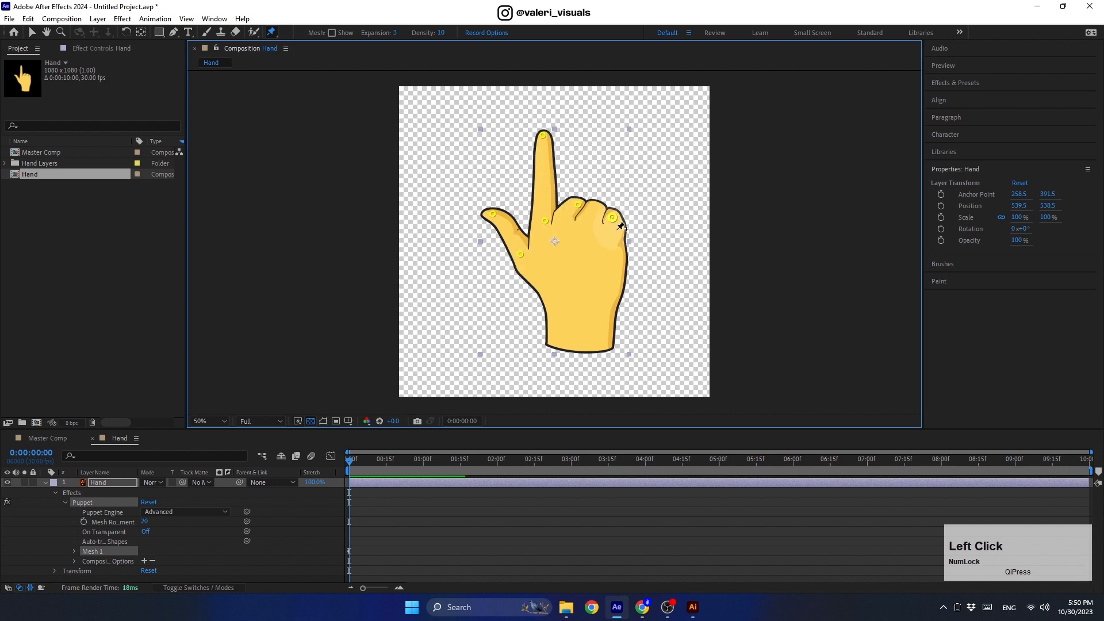
left_click(551, 342)
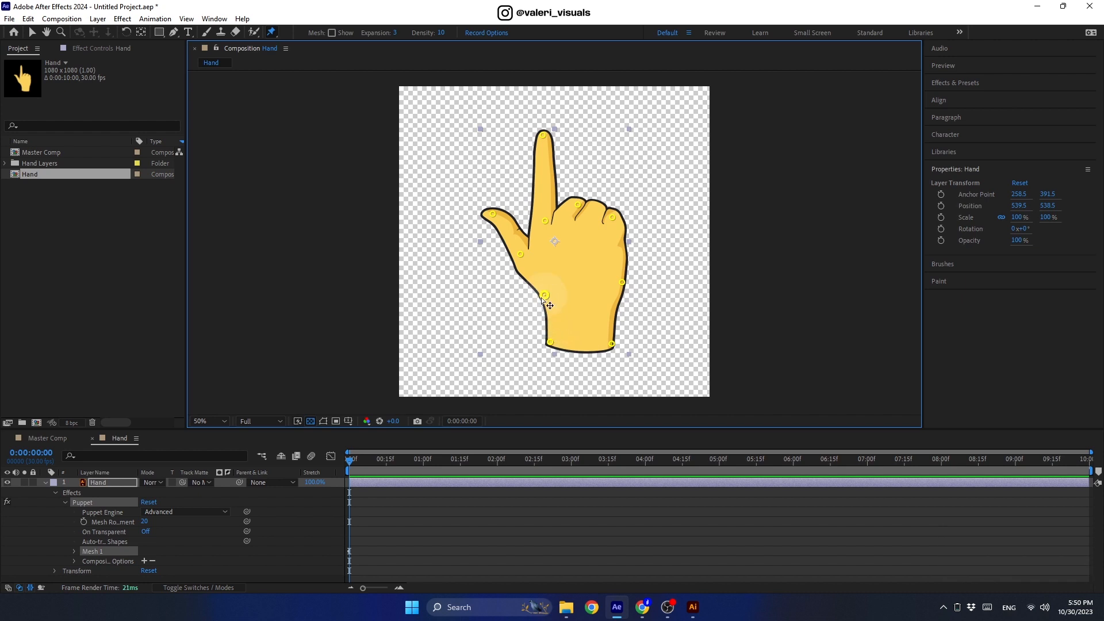
left_click(31, 32)
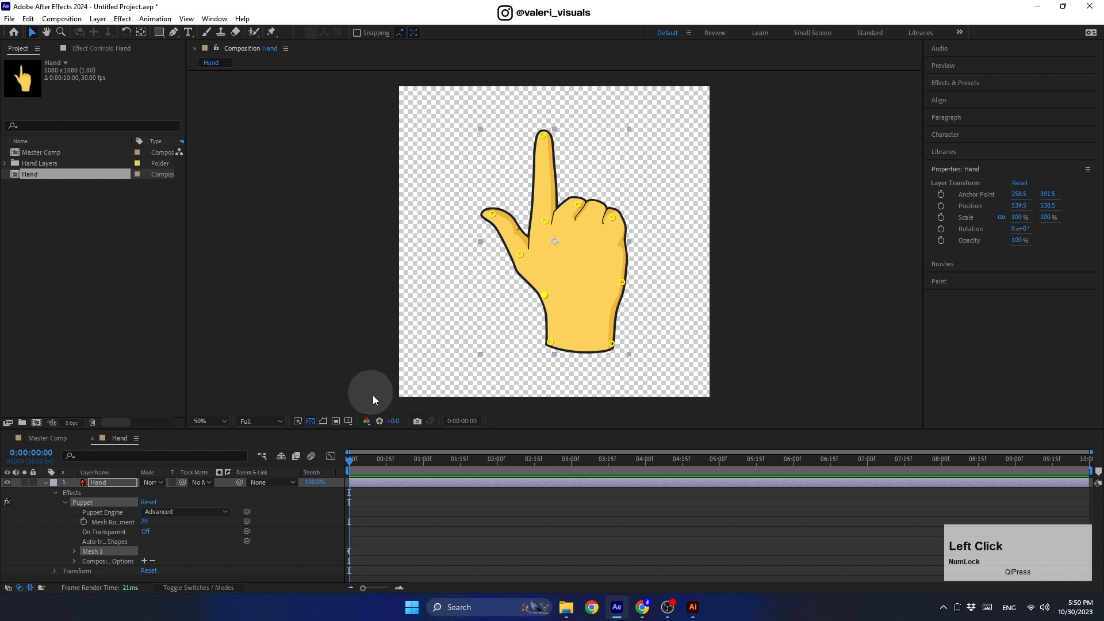
- Reveal the Hand layer's keyframes and delete the automatic position keyframes of all ten puppet pins
left_click_drag(369, 428, 360, 319)
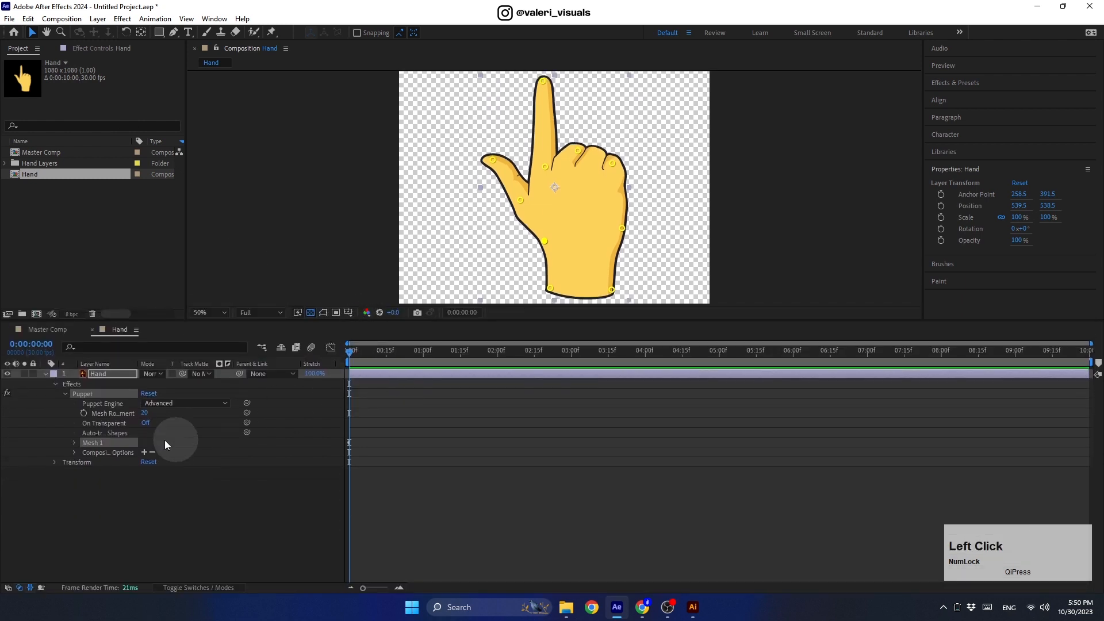
left_click(105, 374)
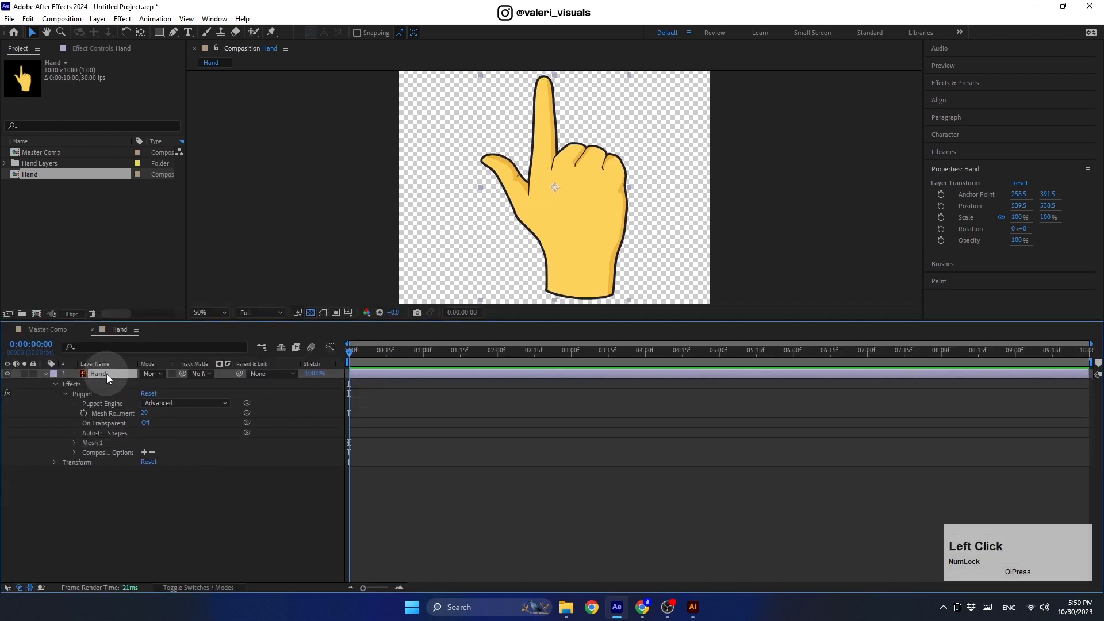
key("u")
left_click_drag(381, 390, 339, 569)
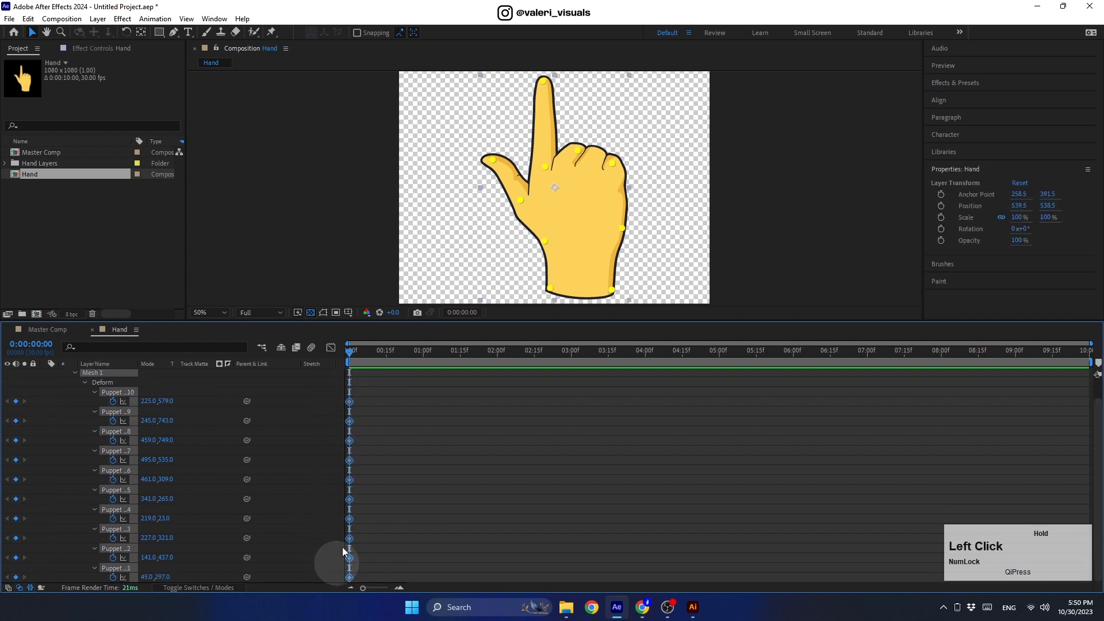
scroll(375, 509, "down", 1)
key("Delete")
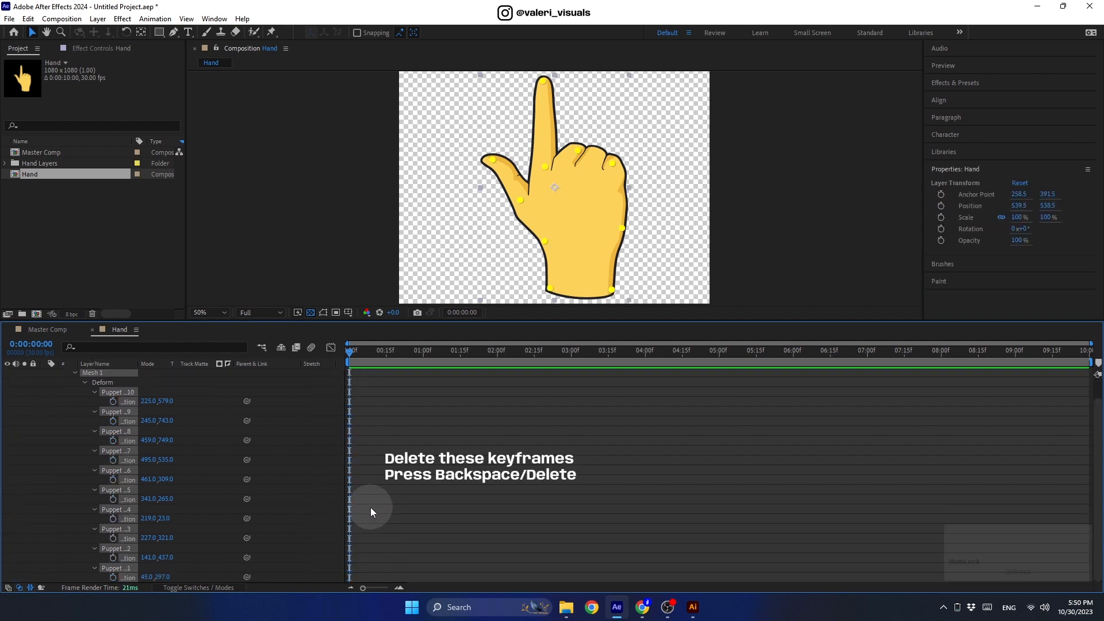
scroll(368, 505, "up", 1)
- Enable position keyframing at frame 0 for the index fingertip and thumb tip pins only, and show just the Hand layer's keyframed properties
left_click(51, 401)
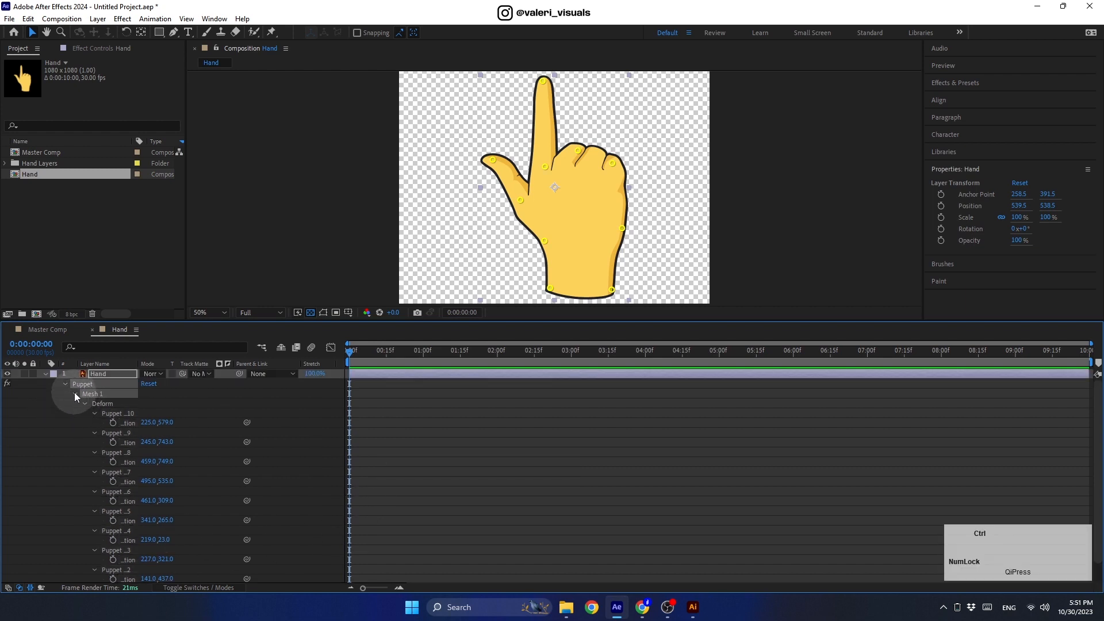
left_click(75, 394, "ctrl")
left_click(75, 394)
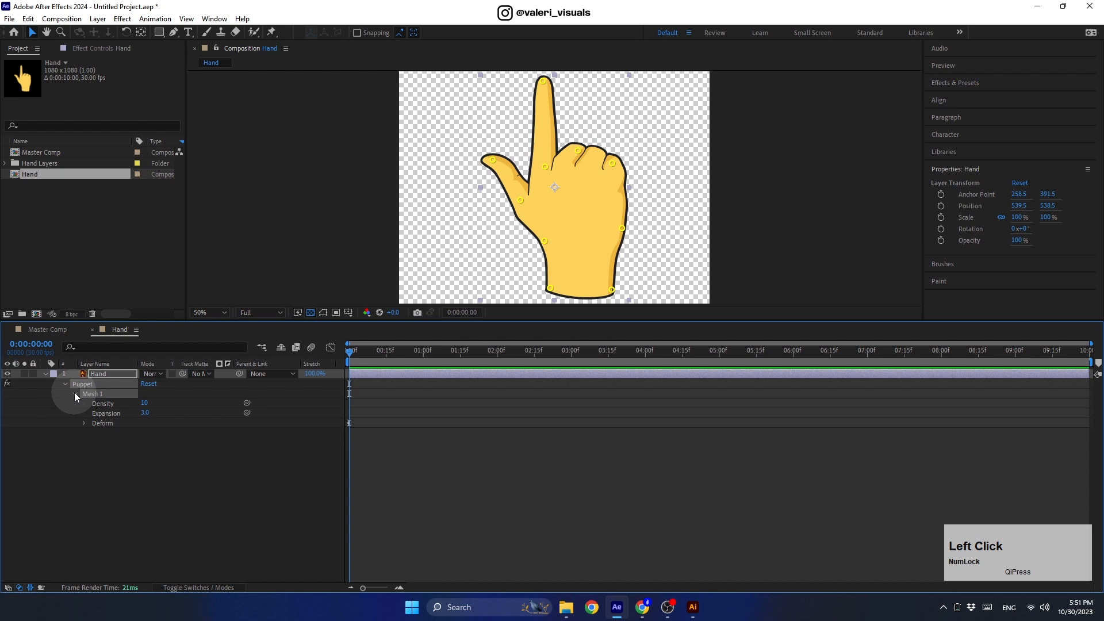
left_click(84, 424)
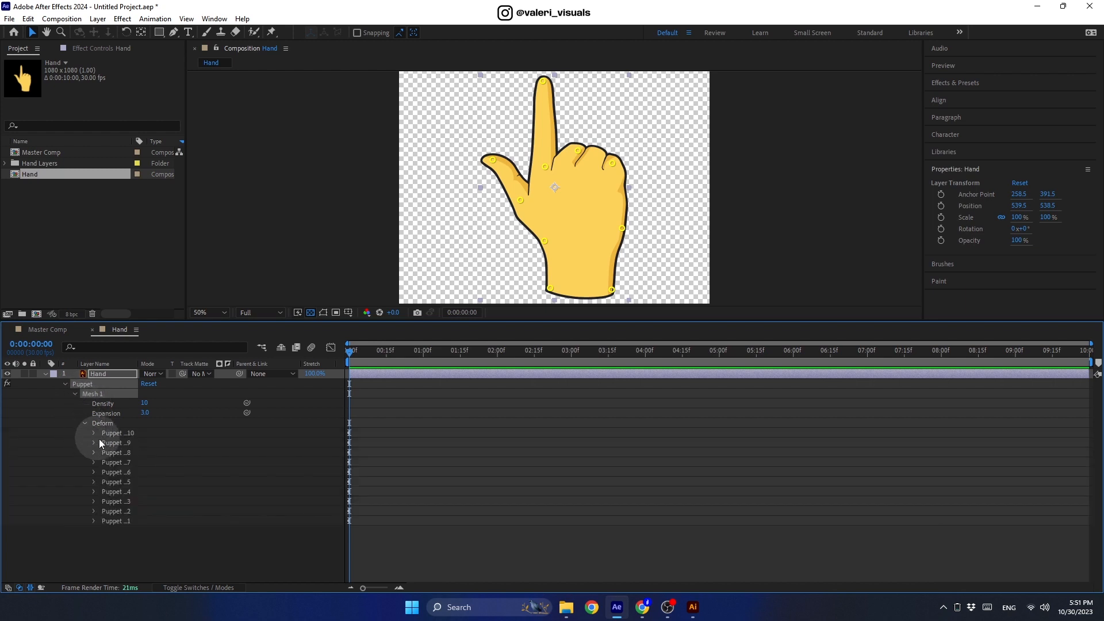
left_click(544, 81)
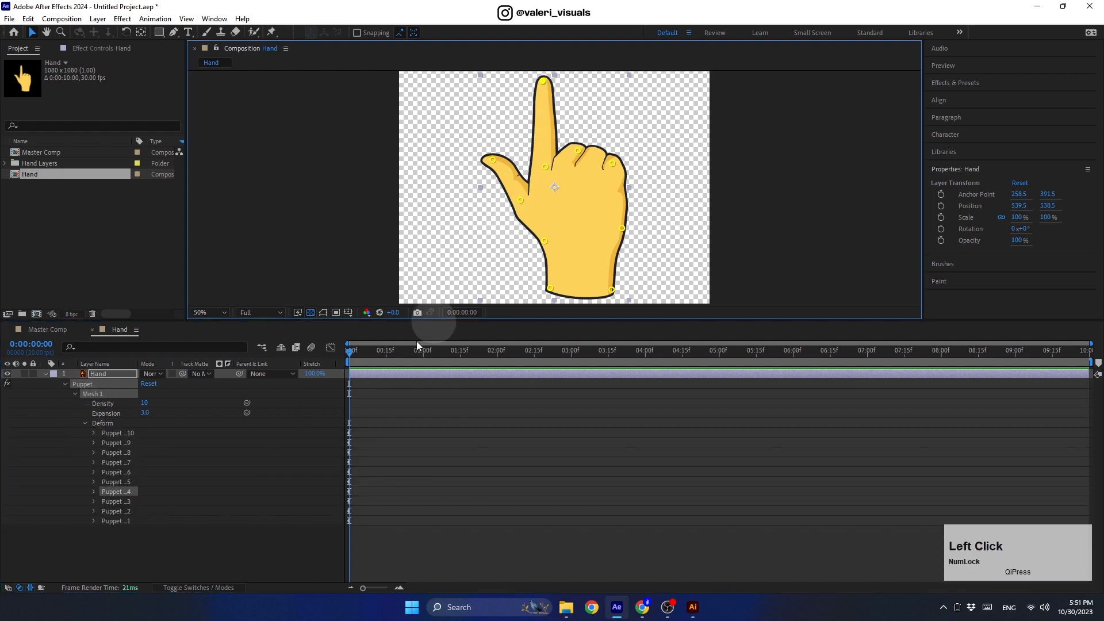
left_click(94, 491)
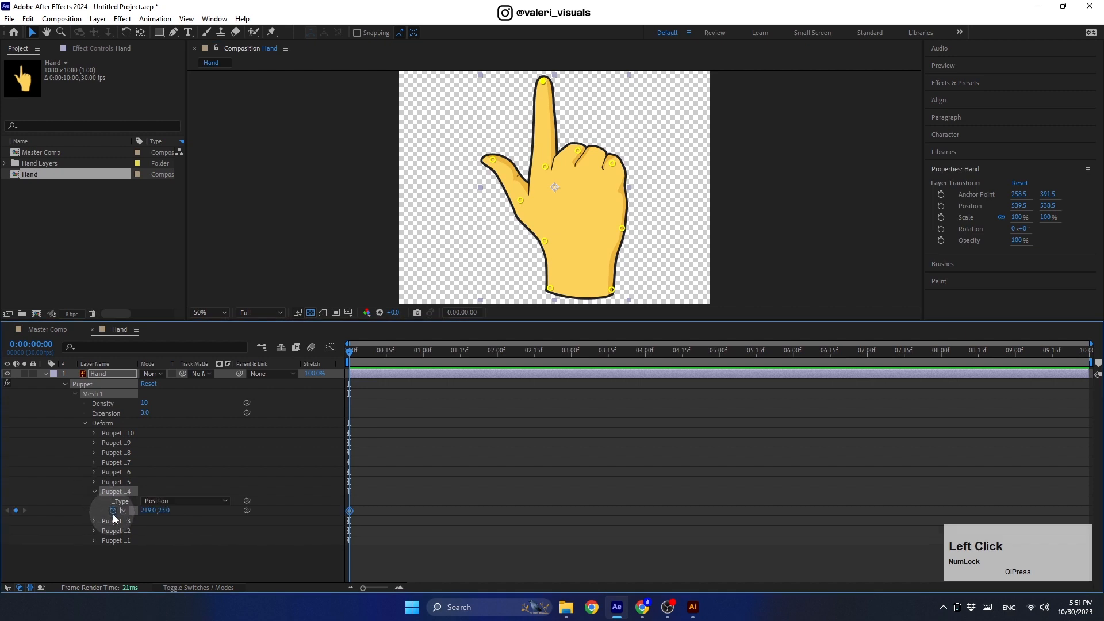
left_click(419, 312)
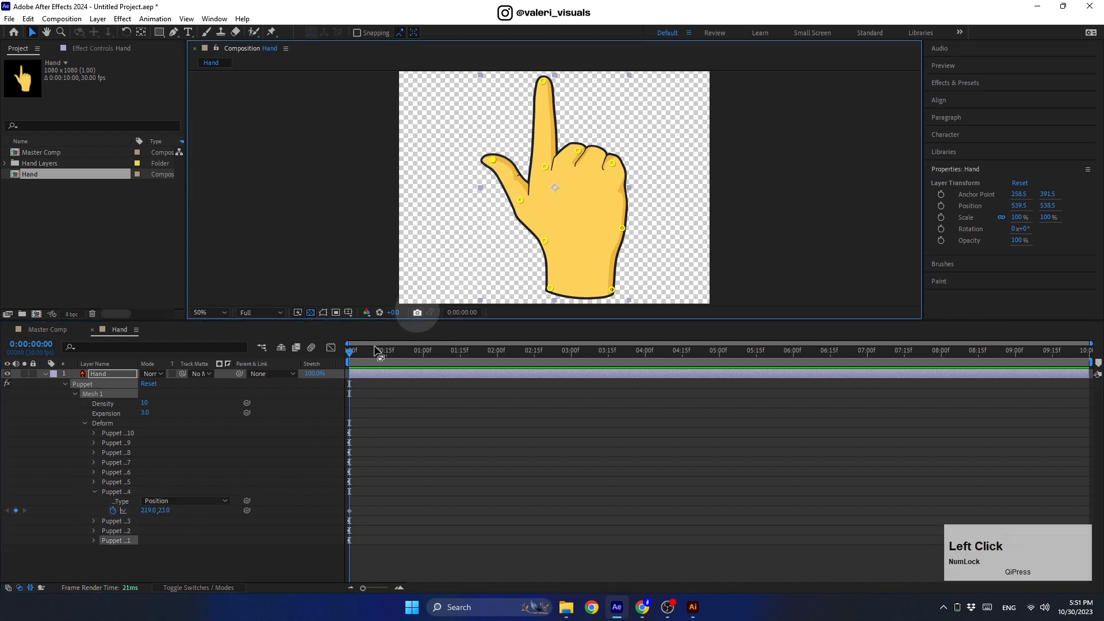
left_click(100, 542)
left_click(94, 536)
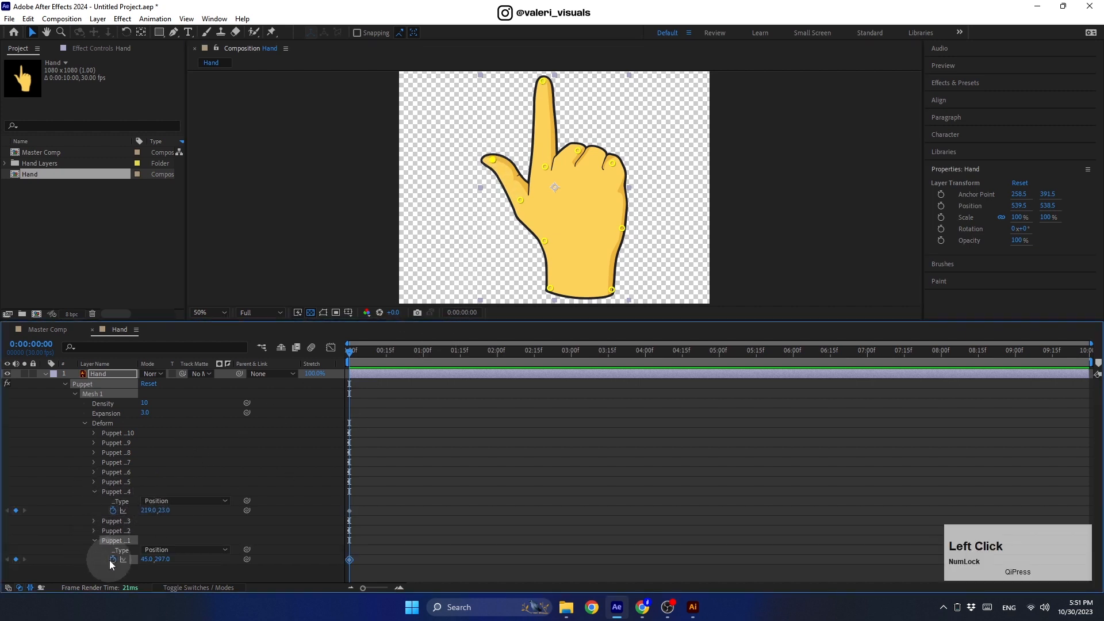
left_click(377, 384)
key("u")
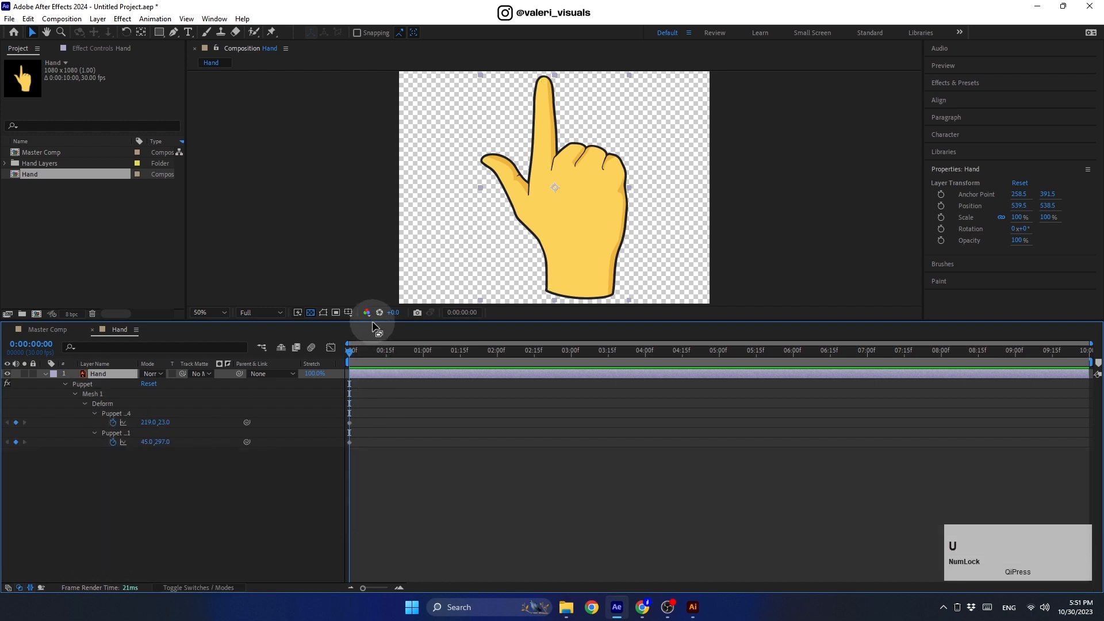
- At frame 0, set the index fingertip pin's position to 314, 47 and the thumb tip pin's position to 25, 336
left_click_drag(372, 323, 367, 433)
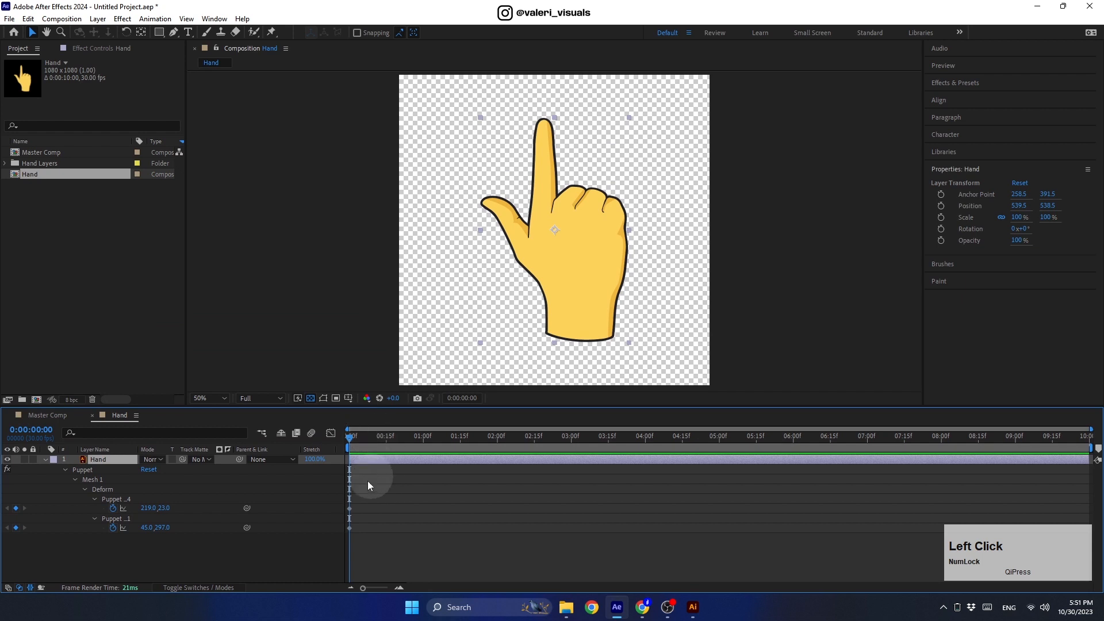
left_click(222, 550)
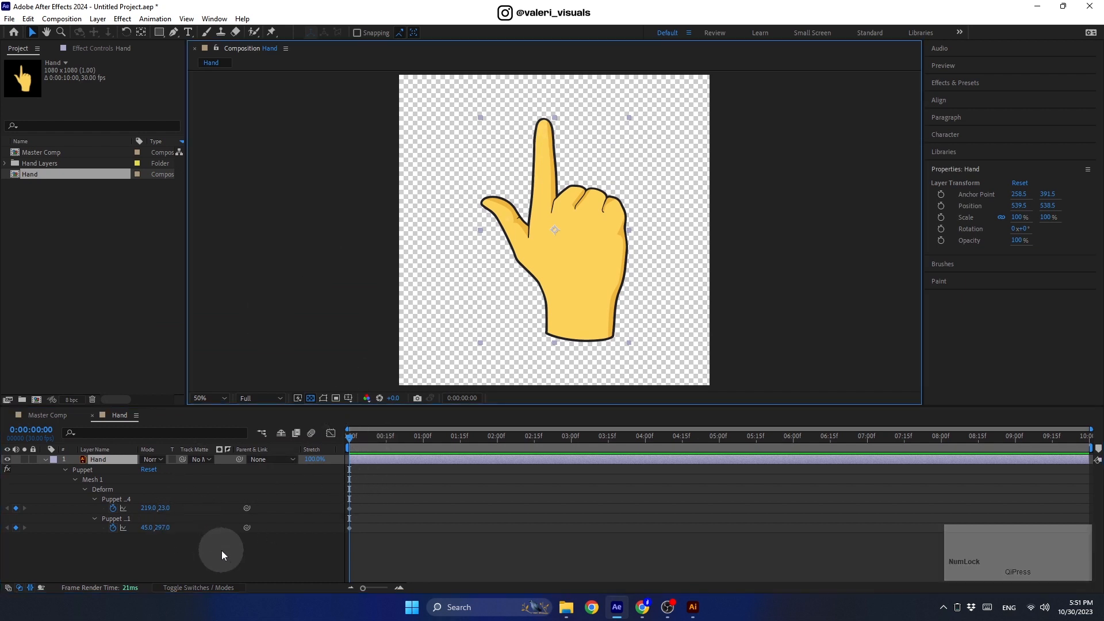
left_click_drag(153, 508, 199, 524)
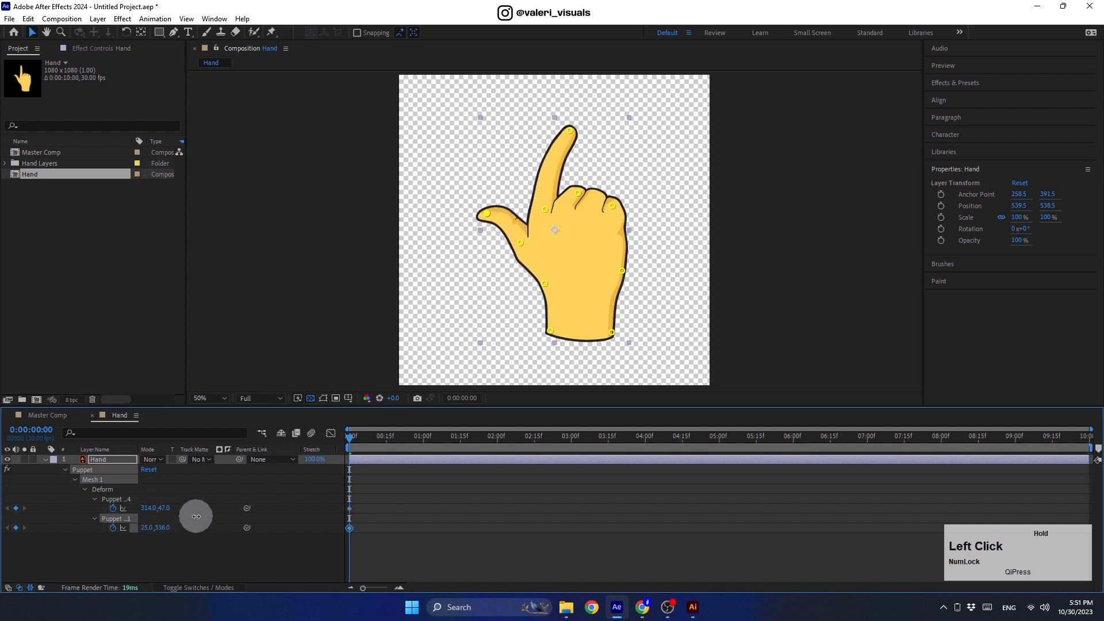
- At 0:00:00:20, bend the index fingertip pin towards the thumb to about 132, 37 and move the thumb tip pin to about -25, 368
left_click_drag(356, 440, 397, 450)
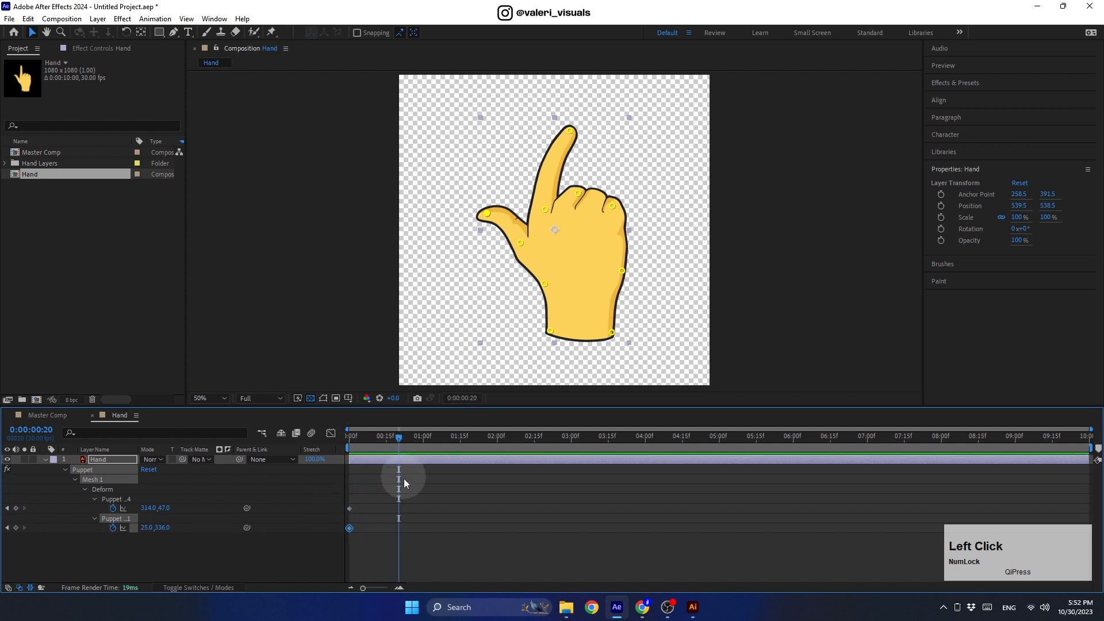
left_click_drag(570, 131, 522, 133)
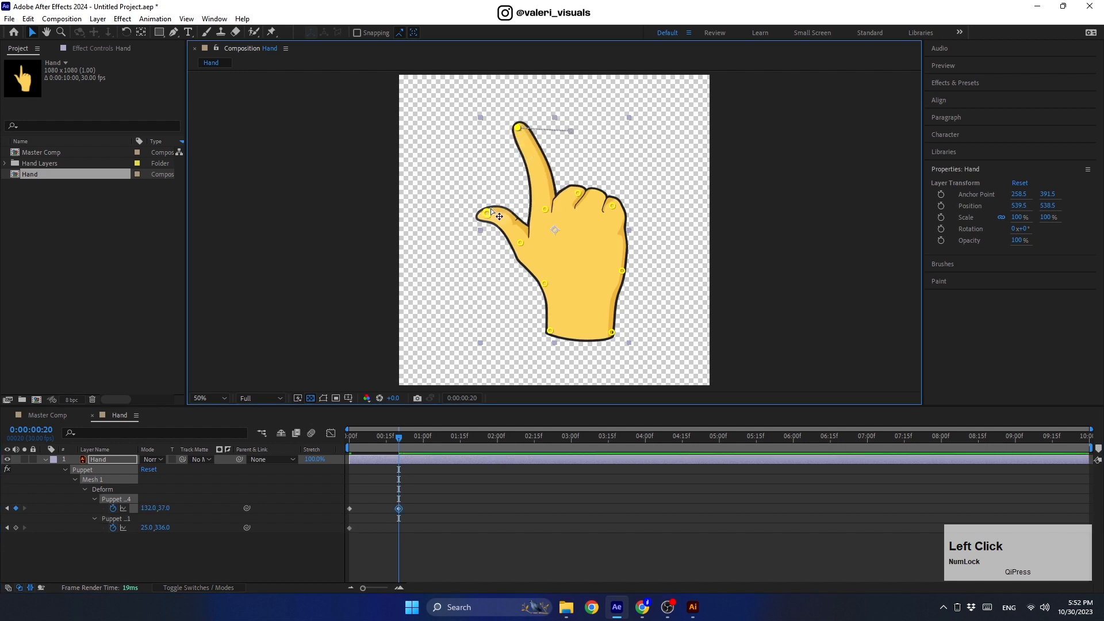
left_click_drag(476, 218, 472, 223)
- At 0:00:01:00, bend the index fingertip pin away from the thumb to about 366, 69
left_click_drag(401, 441, 423, 439)
left_click_drag(517, 128, 567, 128)
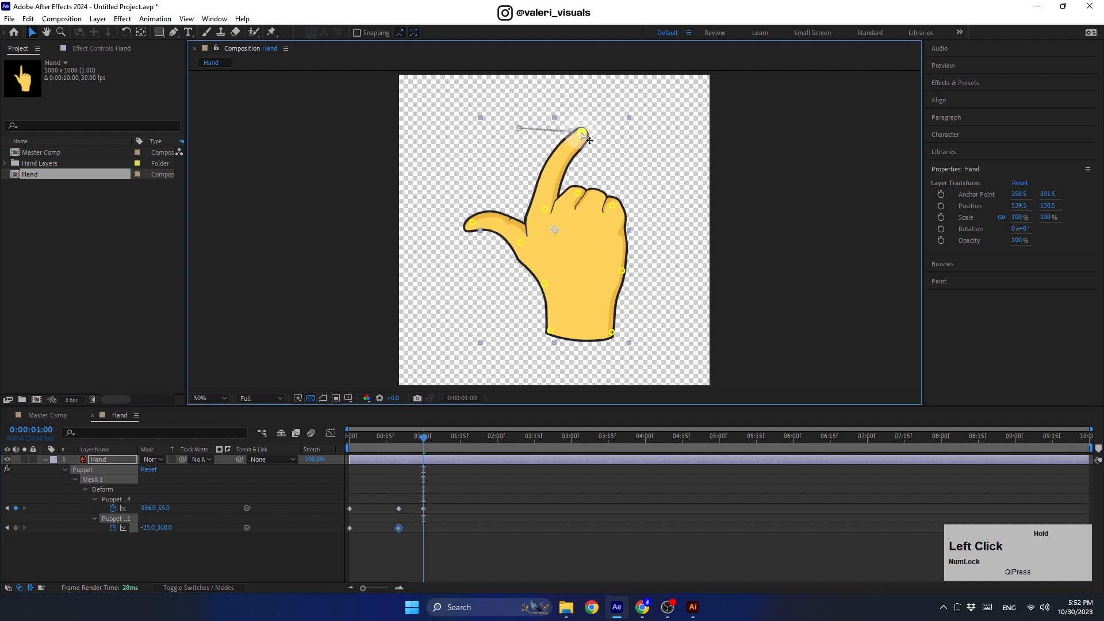
left_click_drag(581, 134, 584, 137)
- At 0:00:01:15, move the thumb tip pin to about 63, 286 and the index fingertip pin to about 270, 17
left_click(425, 439)
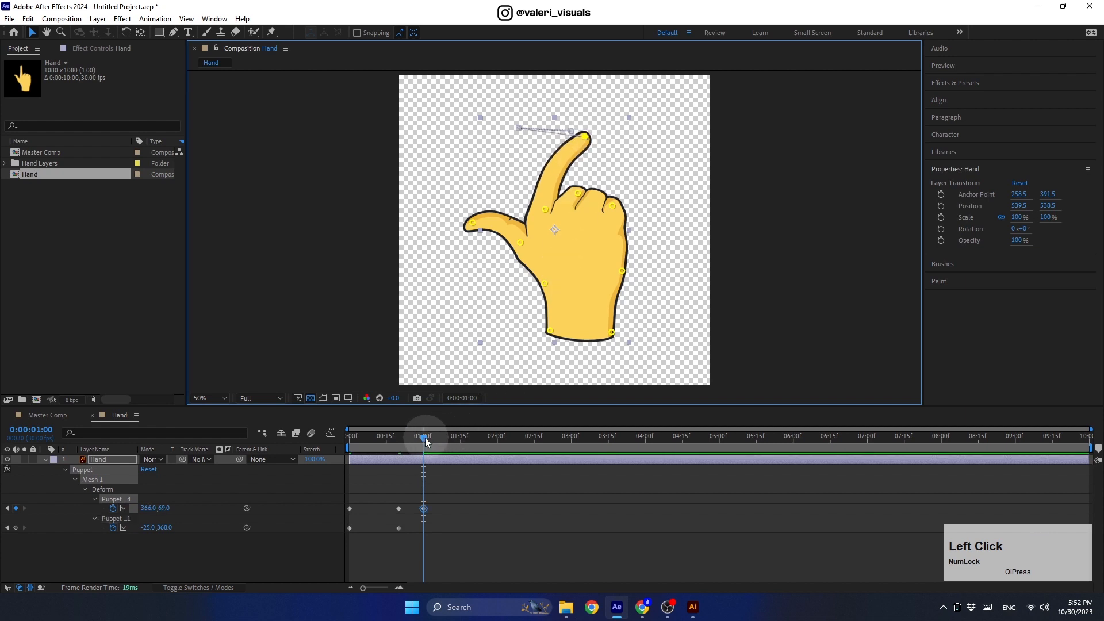
left_click_drag(426, 440, 459, 439)
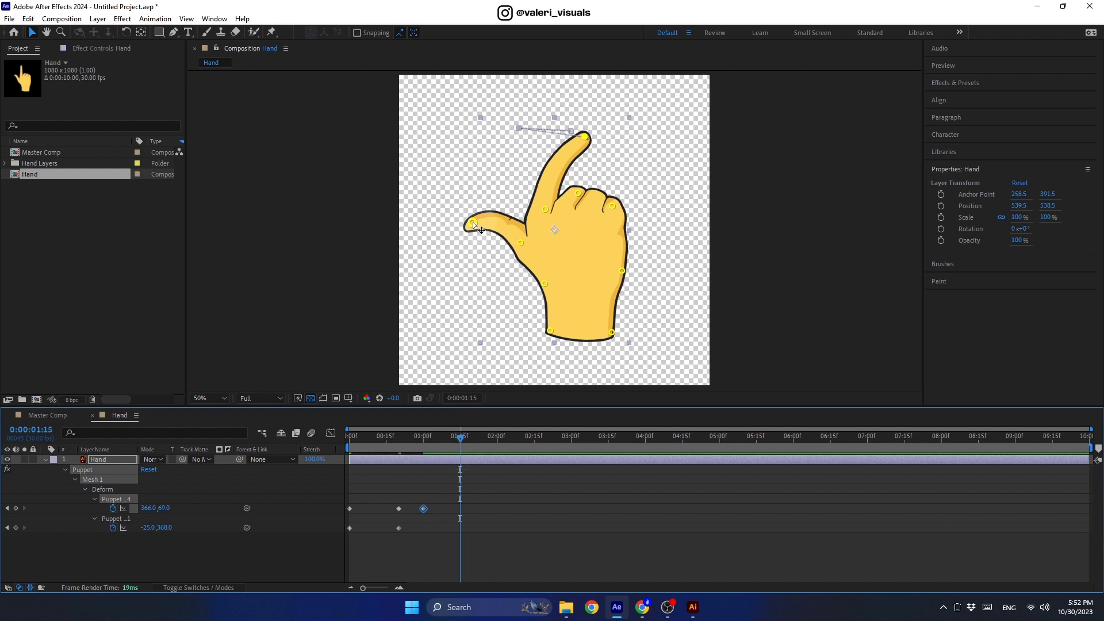
left_click_drag(472, 222, 498, 198)
left_click_drag(584, 136, 558, 123)
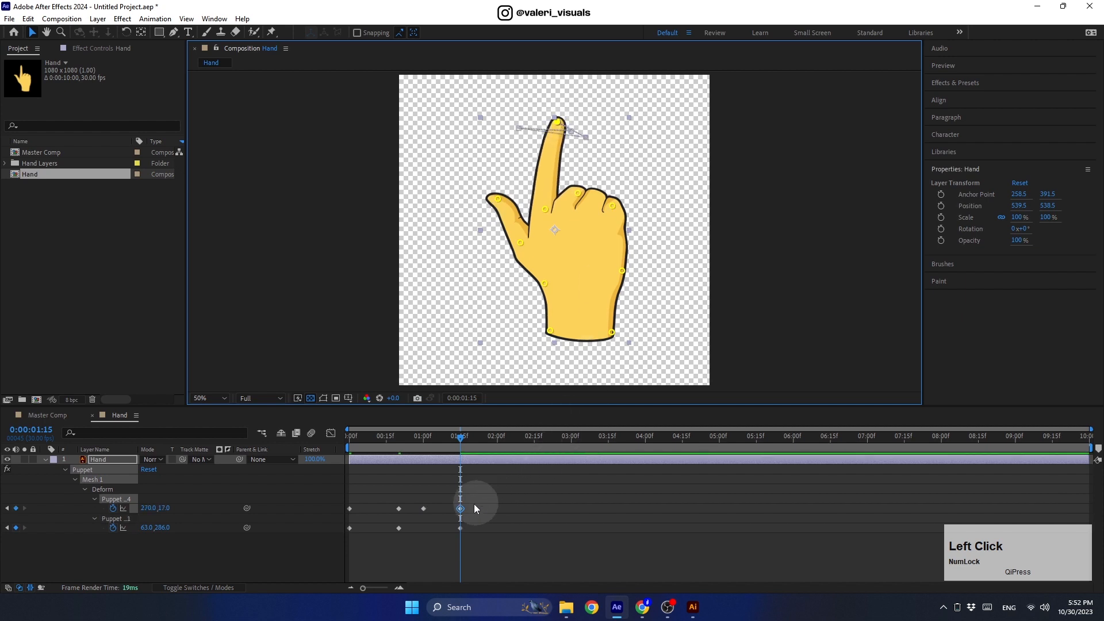
- Apply Easy Ease to all position keyframes of the index fingertip and thumb tip pins
left_click_drag(481, 493, 316, 543)
right_click(349, 527)
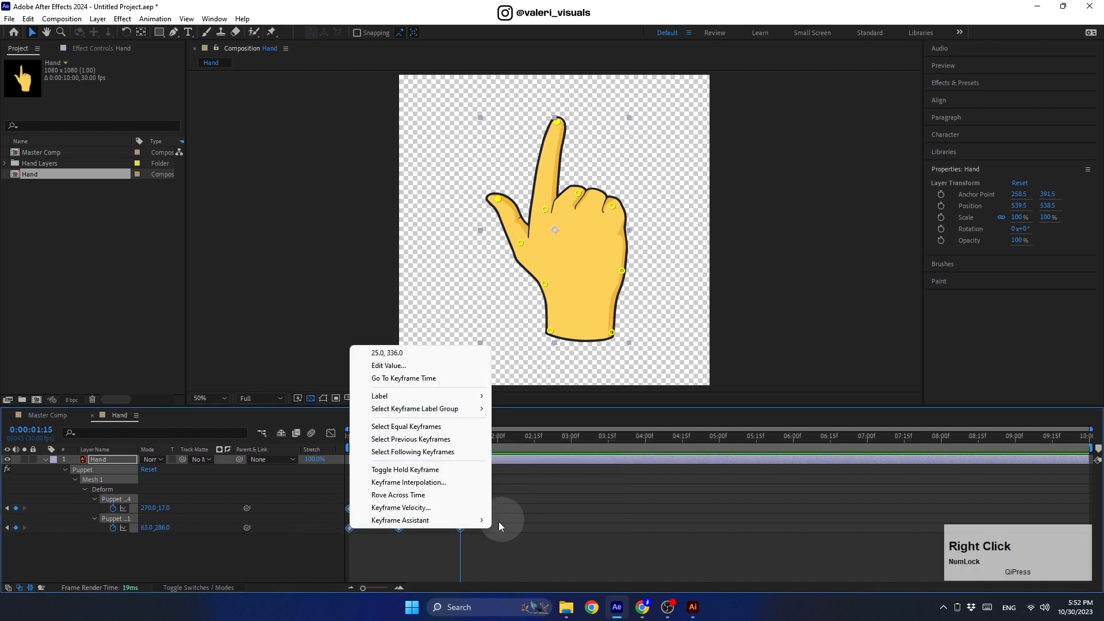
mouse_move(499, 521)
left_click(530, 446)
- Show the fingertip pin's speed graph in the Graph Editor and reshape its keyframe influence into sharp peaks with long, slow ease-outs
left_click_drag(507, 490, 333, 519)
left_click(331, 432)
right_click(433, 486)
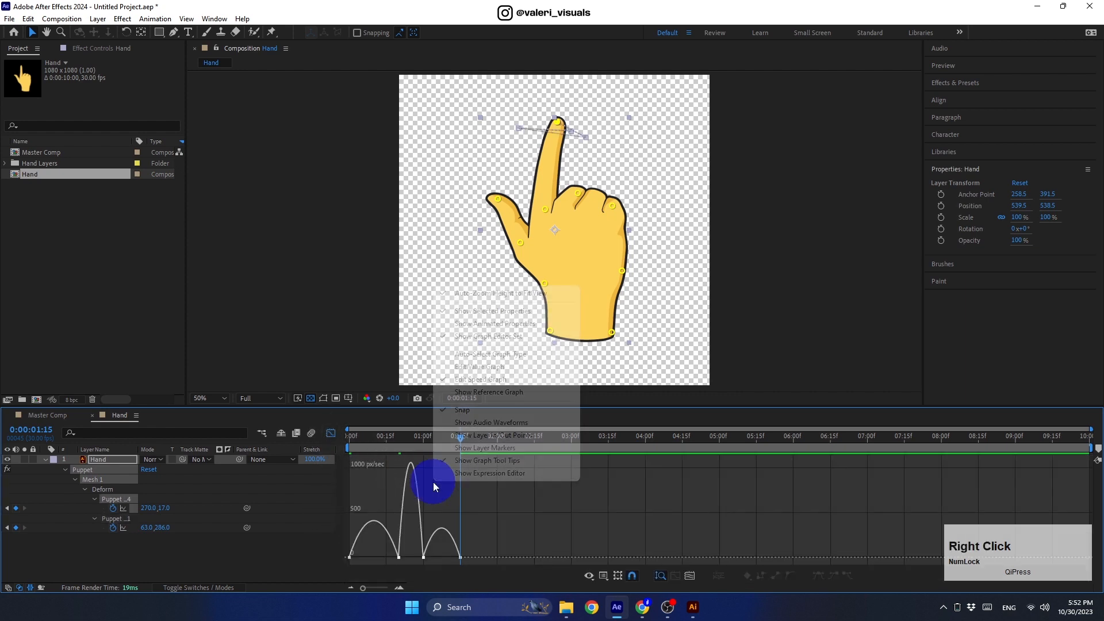
left_click(484, 380)
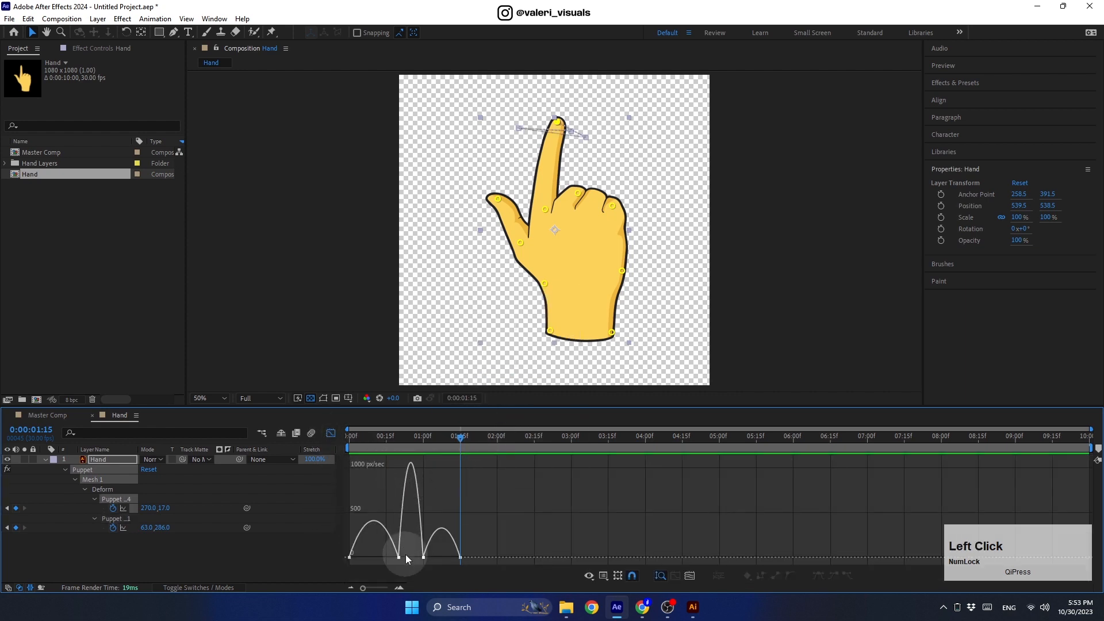
left_click_drag(408, 553, 443, 559)
left_click_drag(478, 545, 451, 562)
left_click_drag(451, 558, 442, 557)
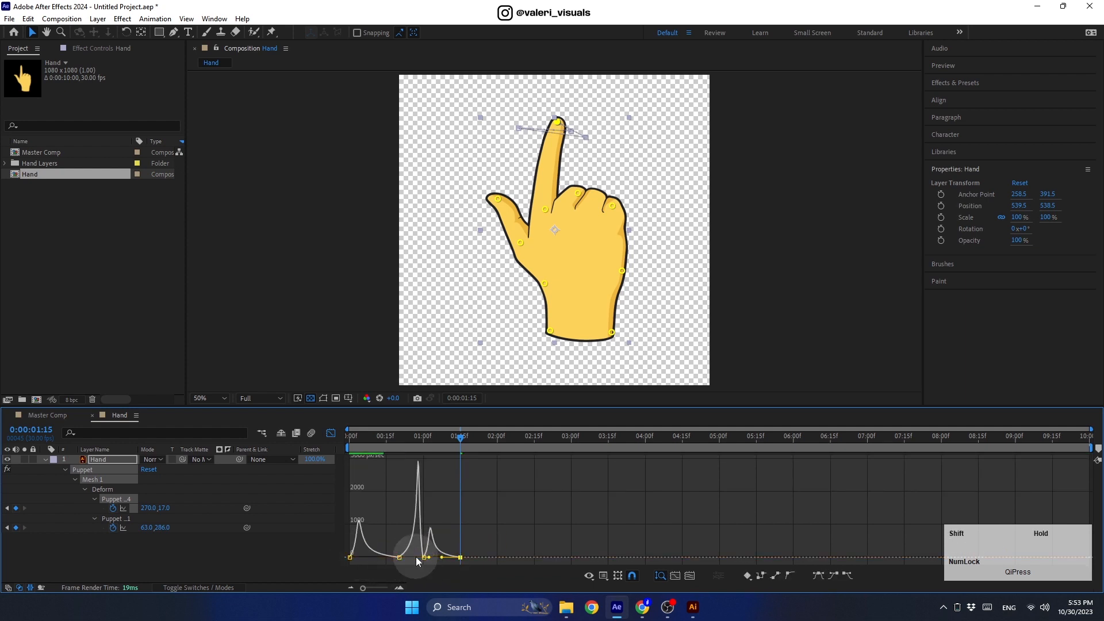
- Preview the finger animation from the first frame
left_click(351, 436)
key("space")
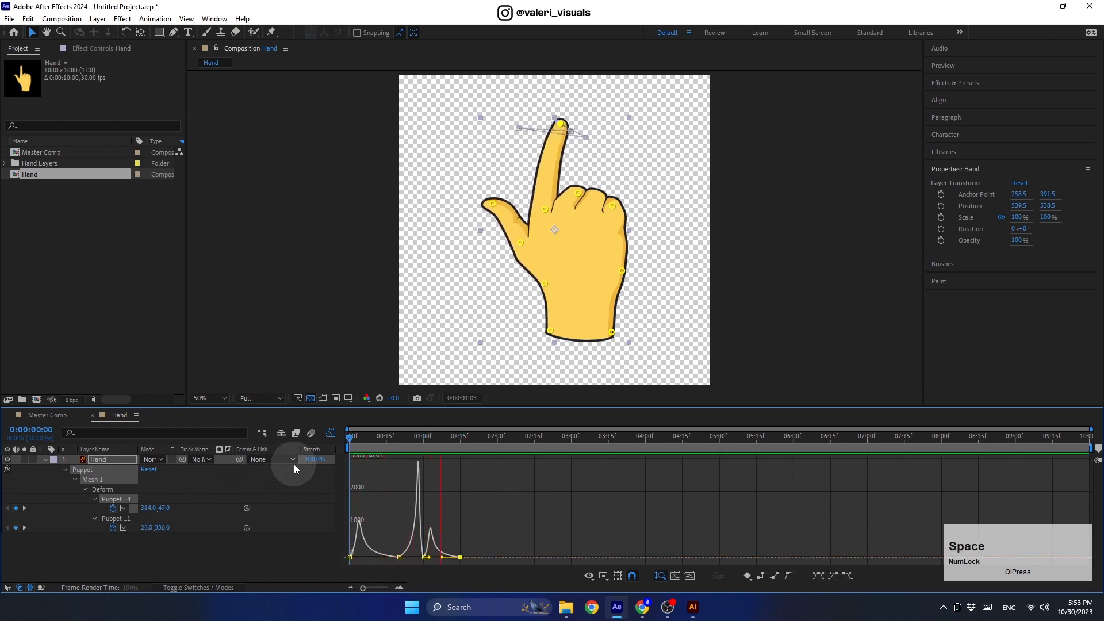
key("space")
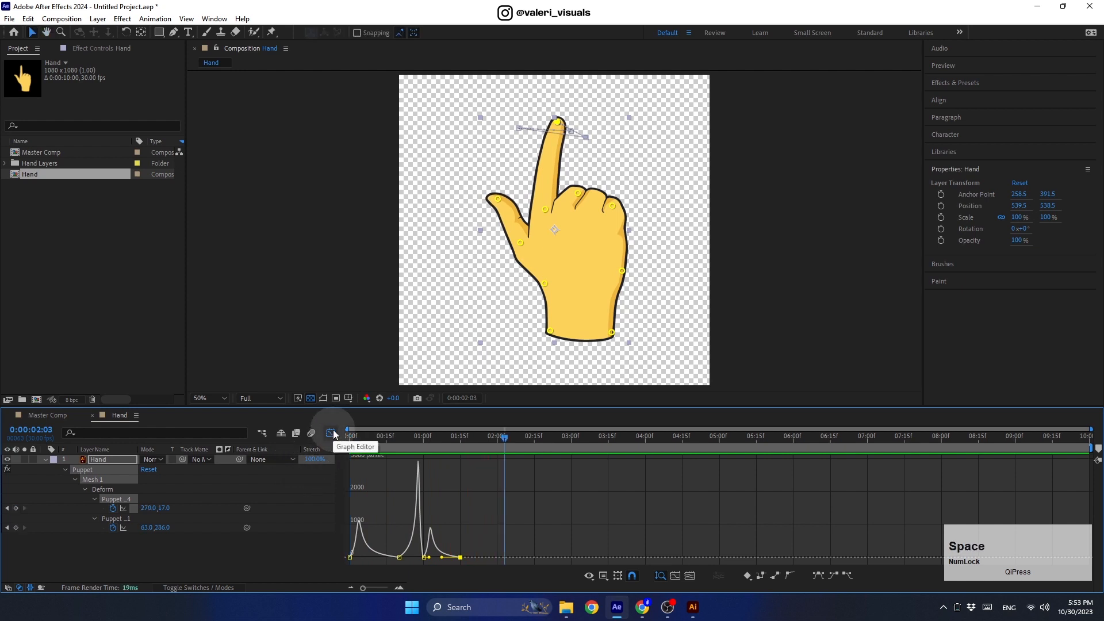
- Leave the Graph Editor and return the playhead to frame 0 with the Hand layer selected
left_click(332, 432)
left_click_drag(492, 436, 301, 477)
left_click(111, 461)
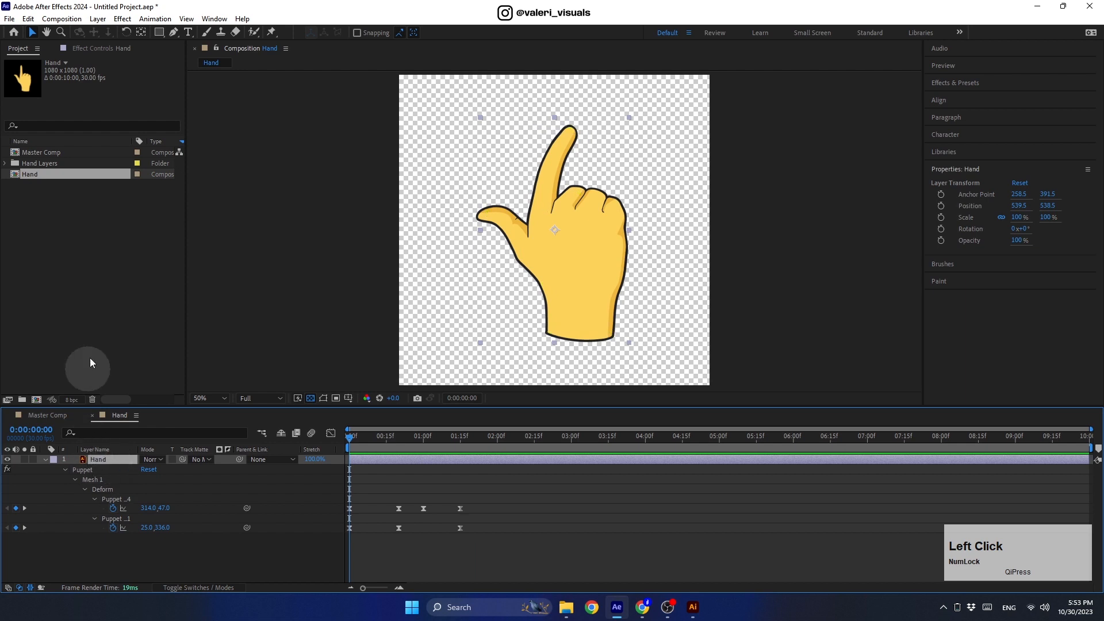
- Move the Hand layer's anchor point to the base of the wrist with the Pan Behind tool
left_click(141, 32)
left_click_drag(557, 236, 580, 341)
left_click(32, 32)
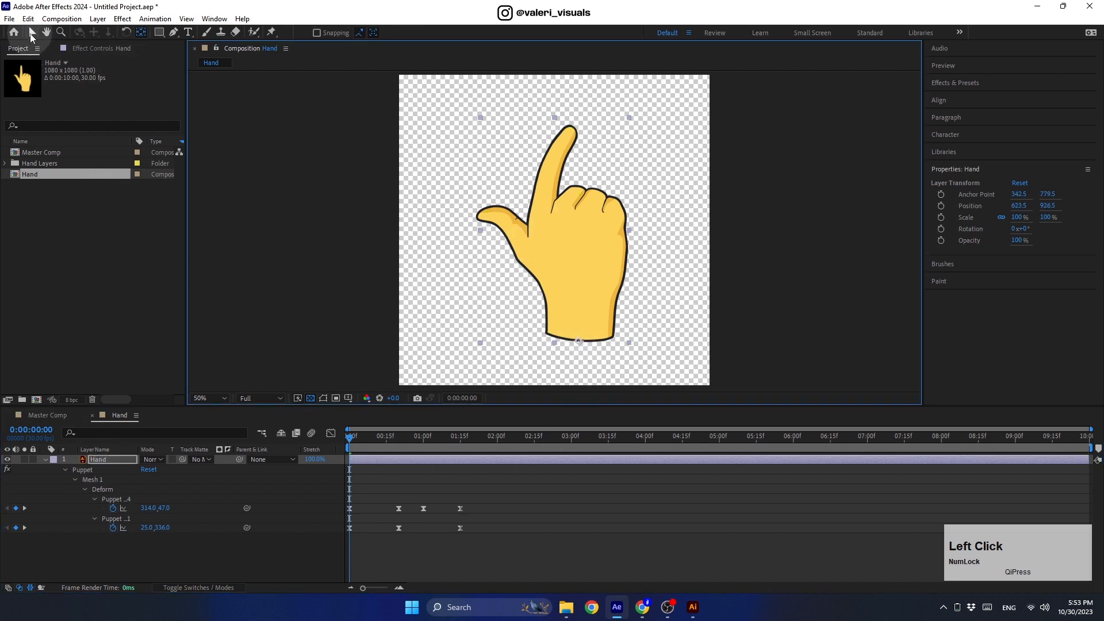
- Set a rotation keyframe of 25° on the Hand layer at frame 0
left_click(366, 461)
key("r")
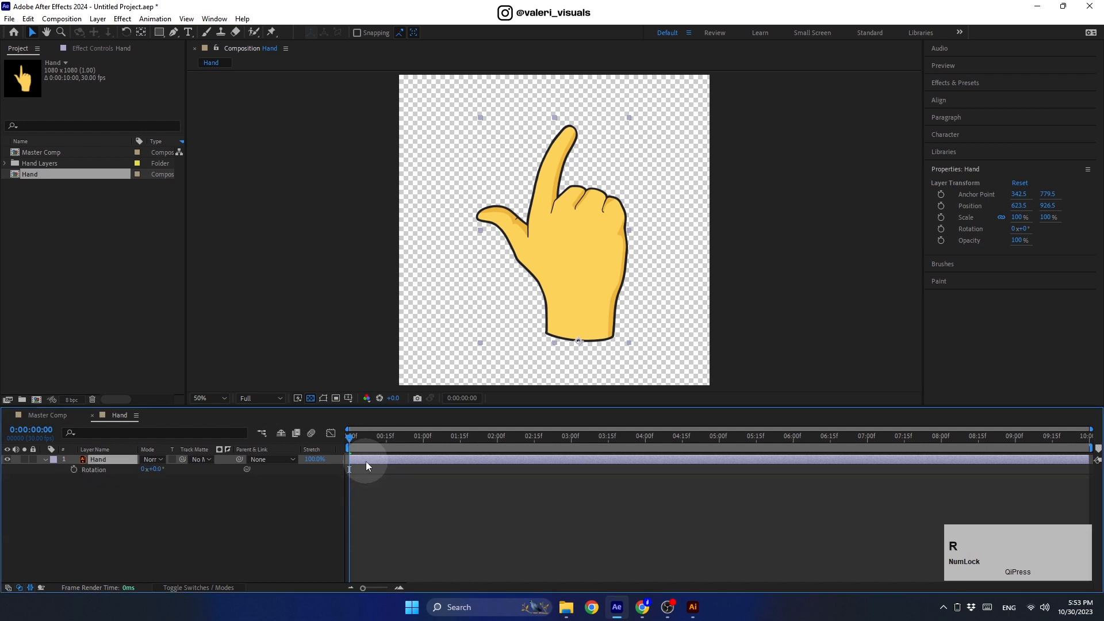
left_click_drag(159, 469, 161, 468)
left_click(159, 469)
key("Up")
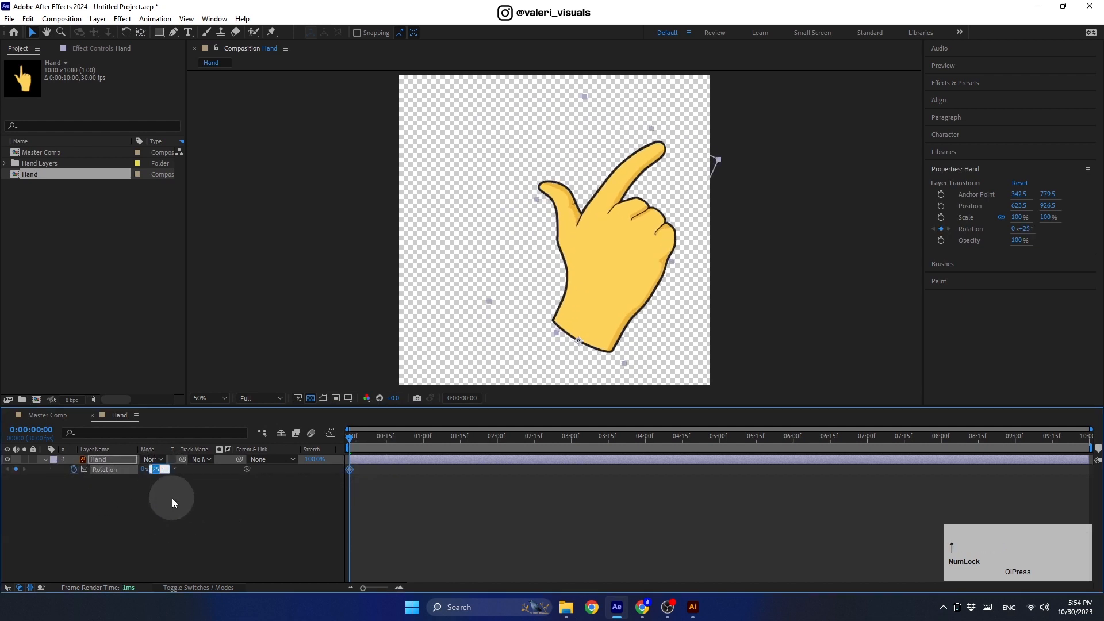
- At frame 20, in line with the second puppet pin keyframes, set the Hand layer's rotation to -20°
left_click(349, 438)
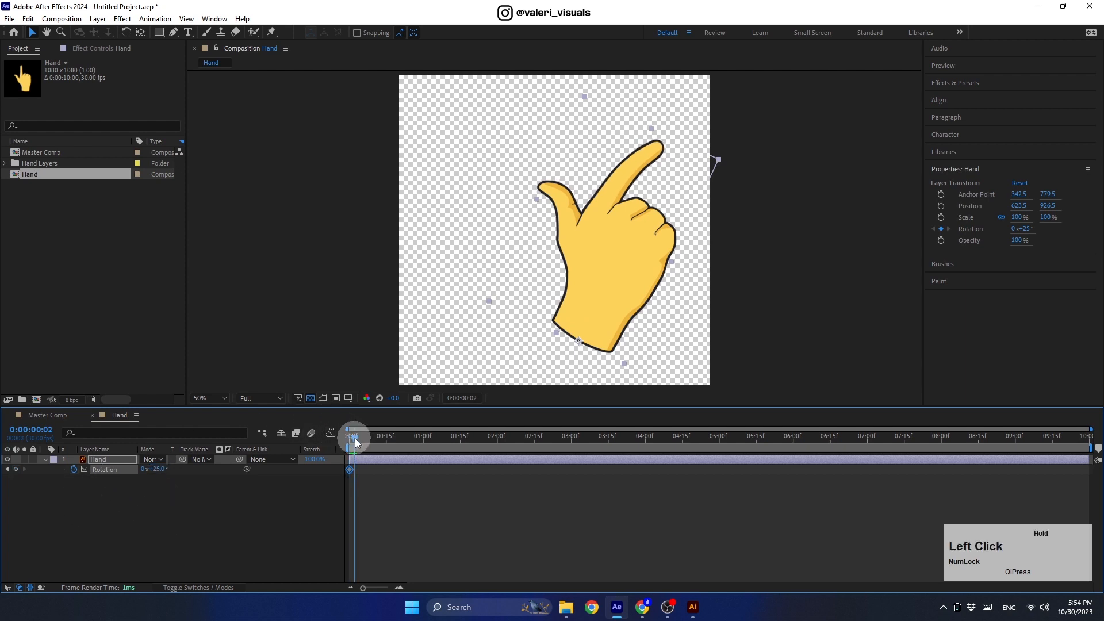
left_click_drag(354, 438, 399, 439)
key("u")
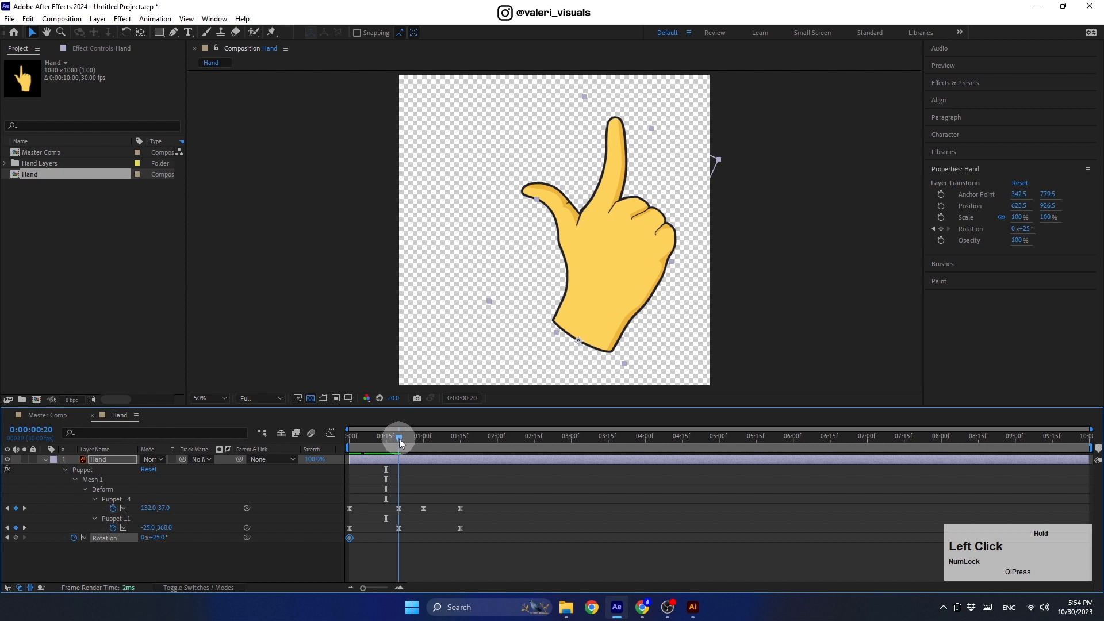
left_click_drag(172, 538, 136, 530)
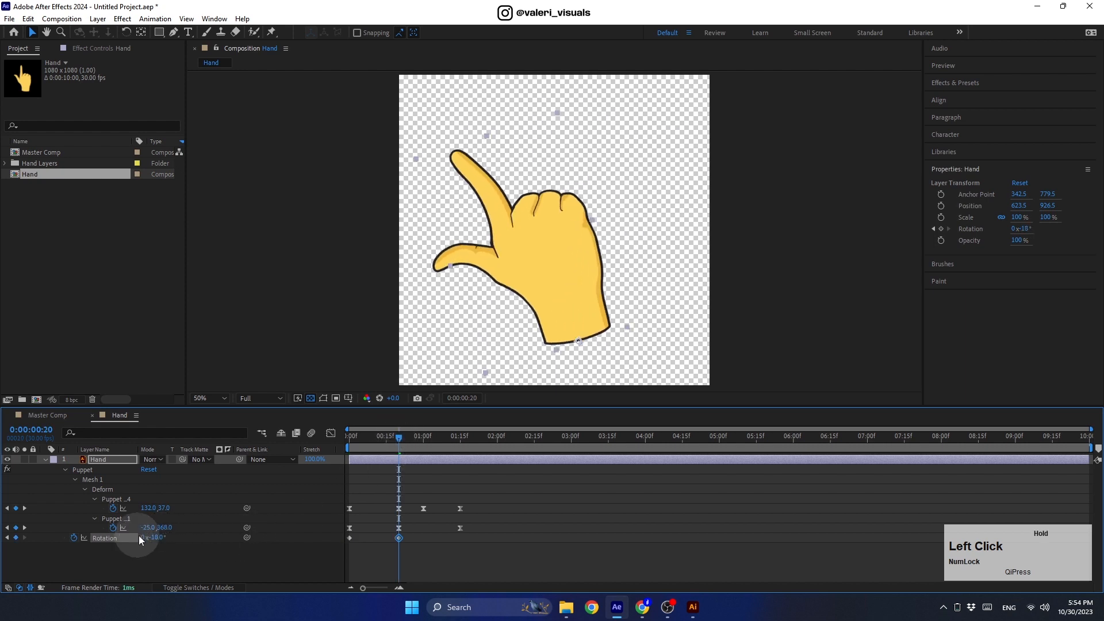
left_click(153, 537)
key("Down")
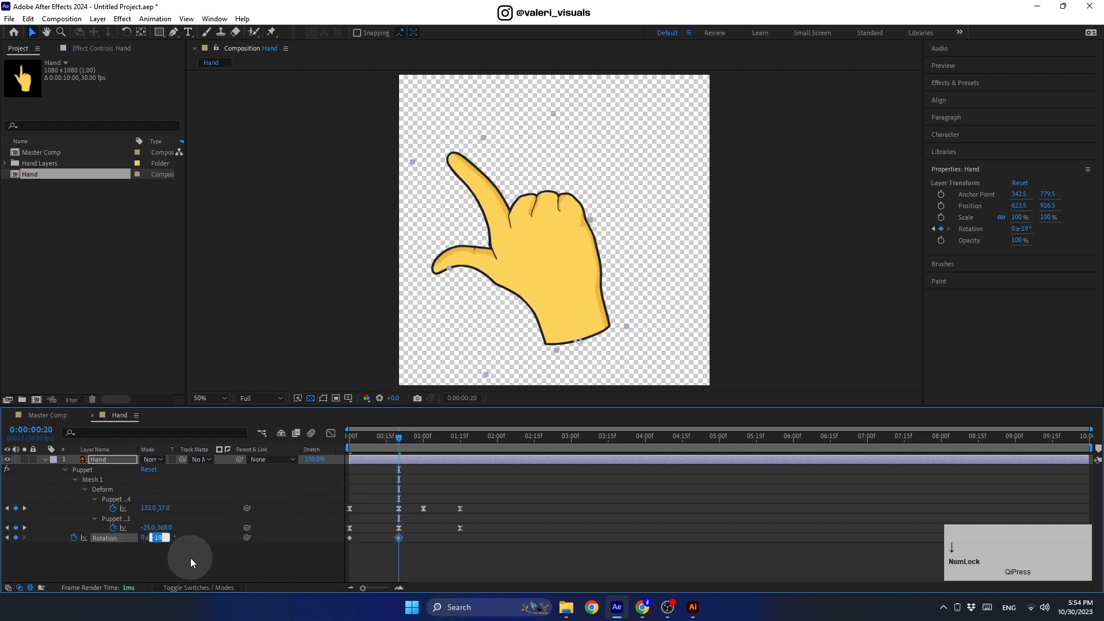
key("Down")
- Add Hand rotation keyframes of 10° at 1:00 and 0° at 1:15
left_click_drag(399, 438, 424, 448)
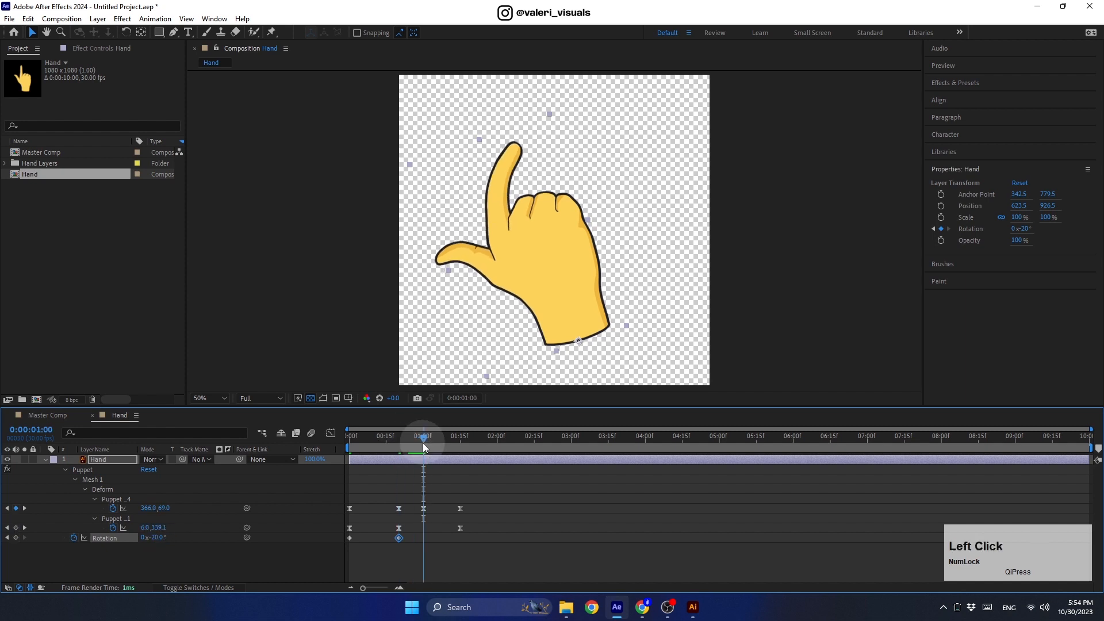
left_click(154, 536)
key("shift+Up")
key("shift+Up")
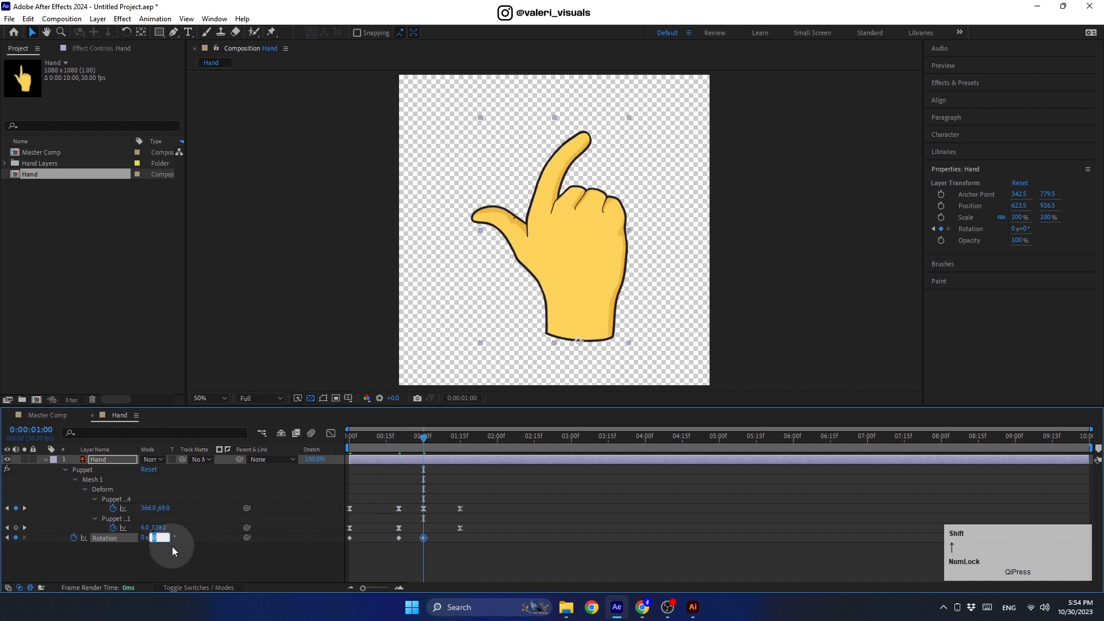
key("shift+Up")
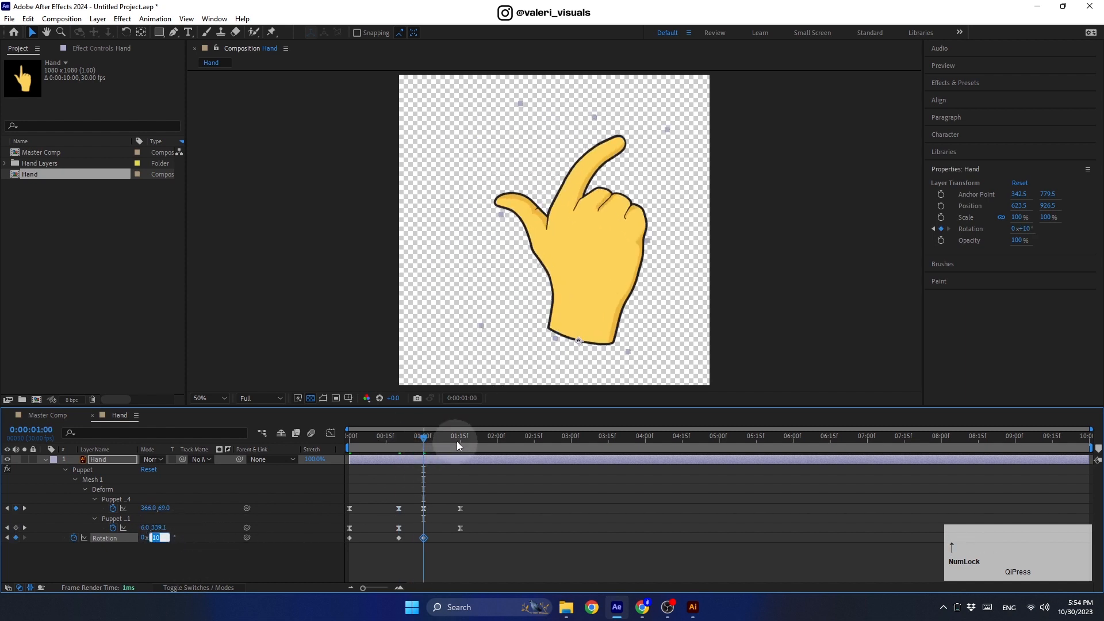
left_click_drag(424, 446, 460, 446)
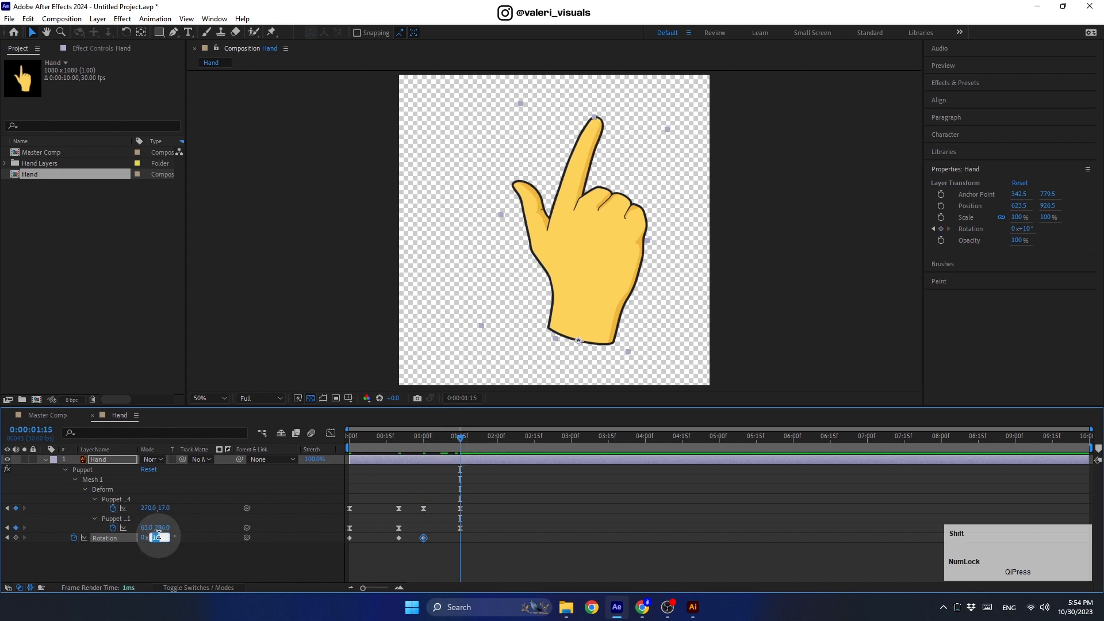
key("shift+Down")
- Apply Easy Ease to all four rotation keyframes of the Hand layer
left_click_drag(474, 537, 343, 551)
right_click(349, 536)
mouse_move(391, 530)
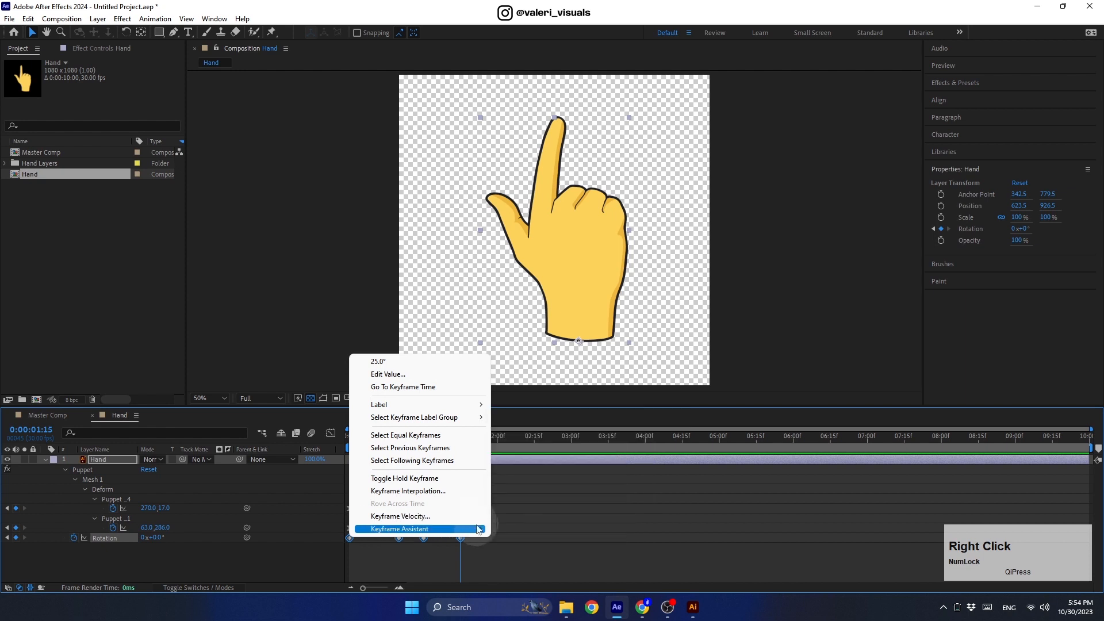
left_click(535, 452)
- Show the rotation speed graph in the Graph Editor and reshape the keyframe influences into sharp peaks with long, slow ease-outs
left_click(331, 433)
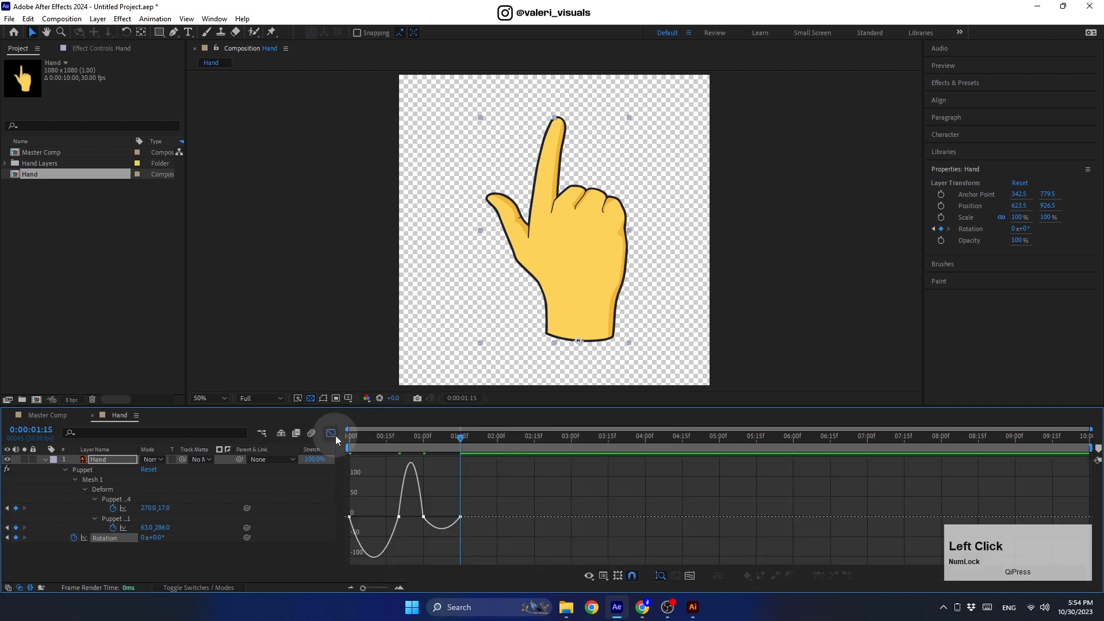
left_click_drag(389, 519, 441, 516)
left_click(462, 515)
- Preview the rotating hand animation from the first frame and leave the Graph Editor
left_click_drag(401, 441, 345, 446)
key("space")
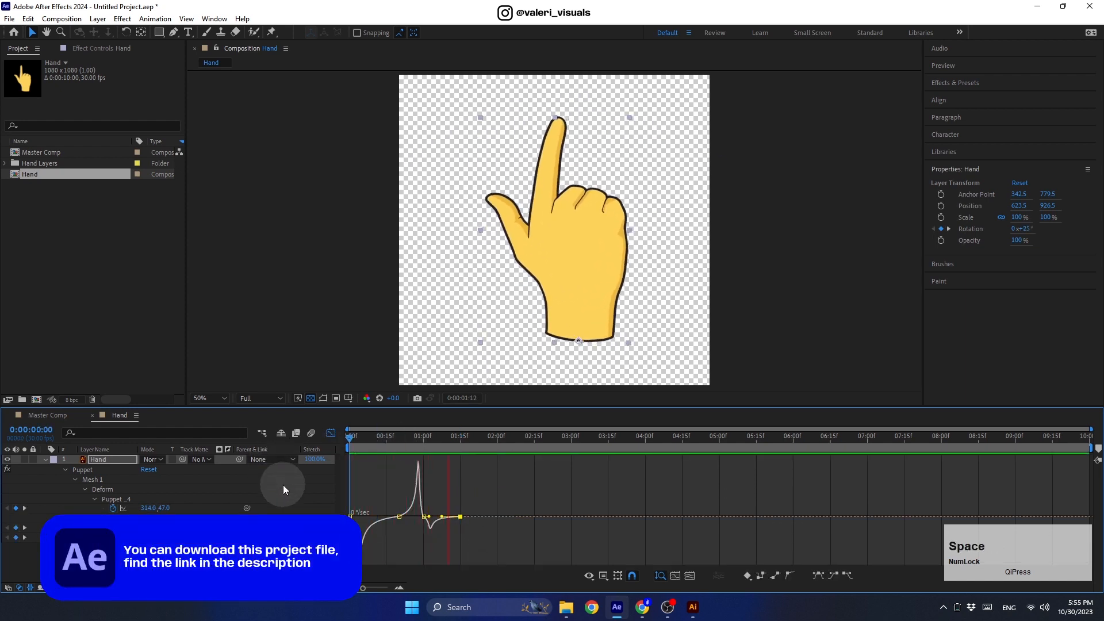
key("space")
left_click(331, 433)
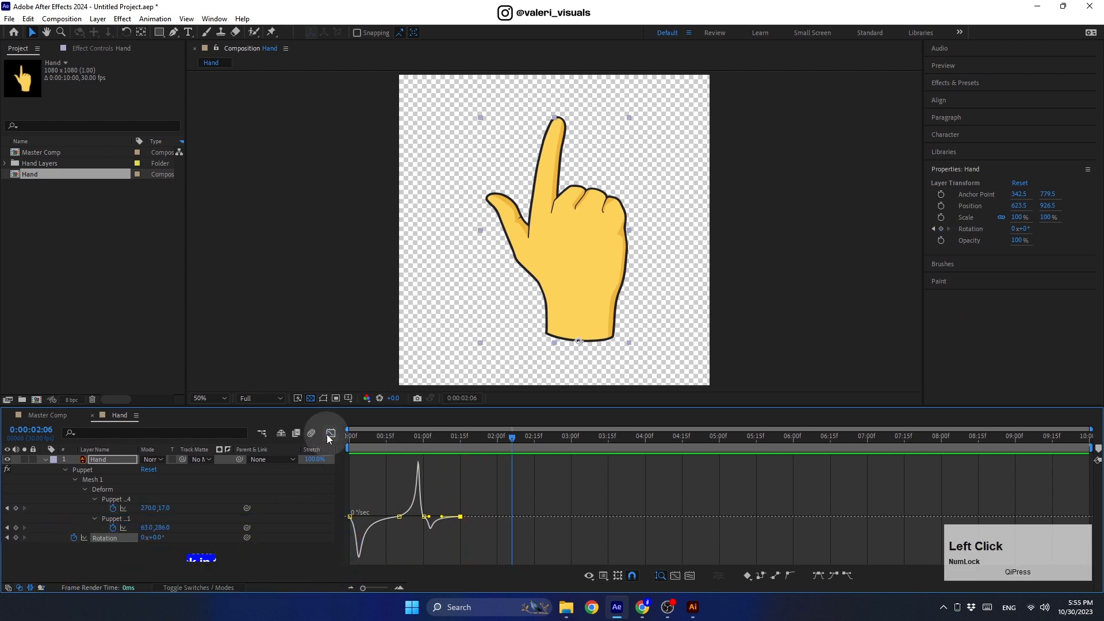
- Open the Master Comp and add the Hand composition to it as a layer
left_click(38, 151)
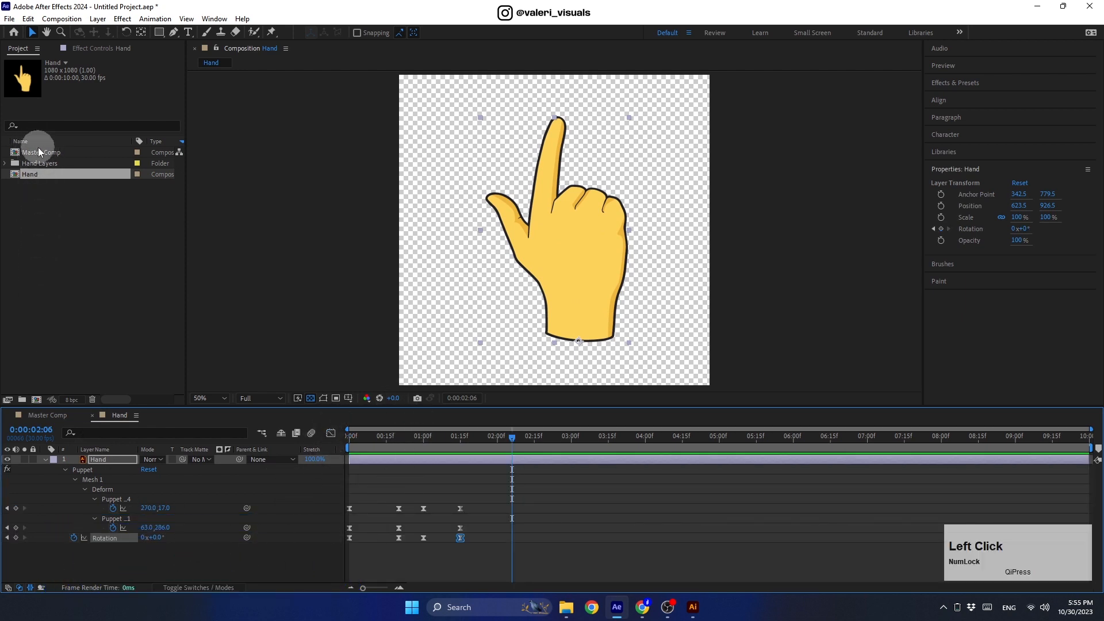
double_click(38, 151)
left_click_drag(32, 173, 140, 490)
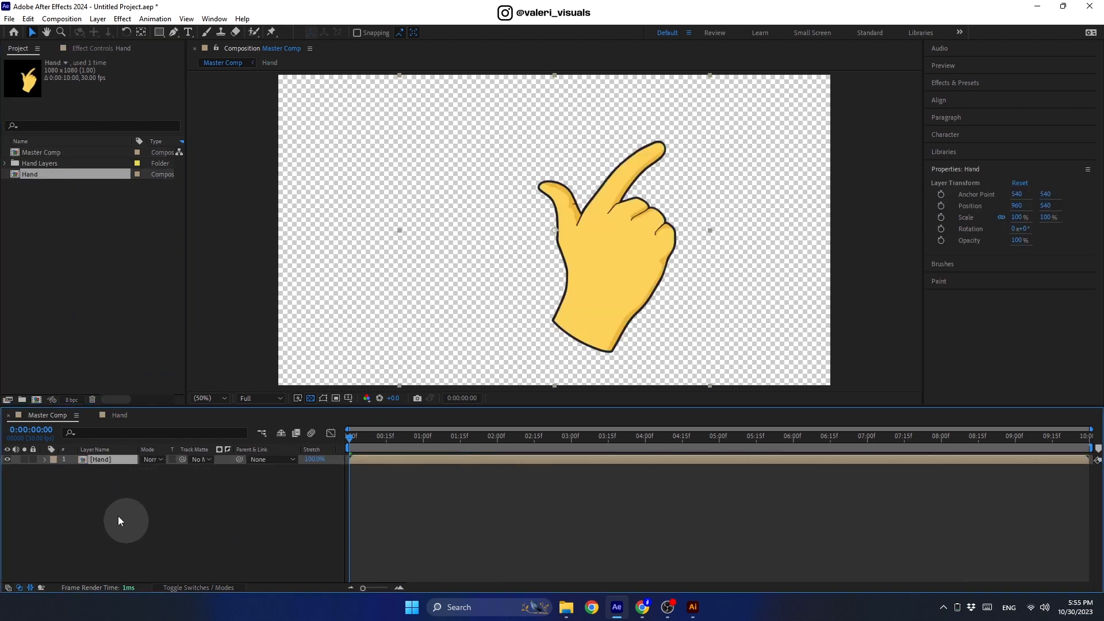
- Create a new 1920 x 1080, 30 fps composition named Button with a 10-second duration
left_click(62, 18)
left_click(95, 33)
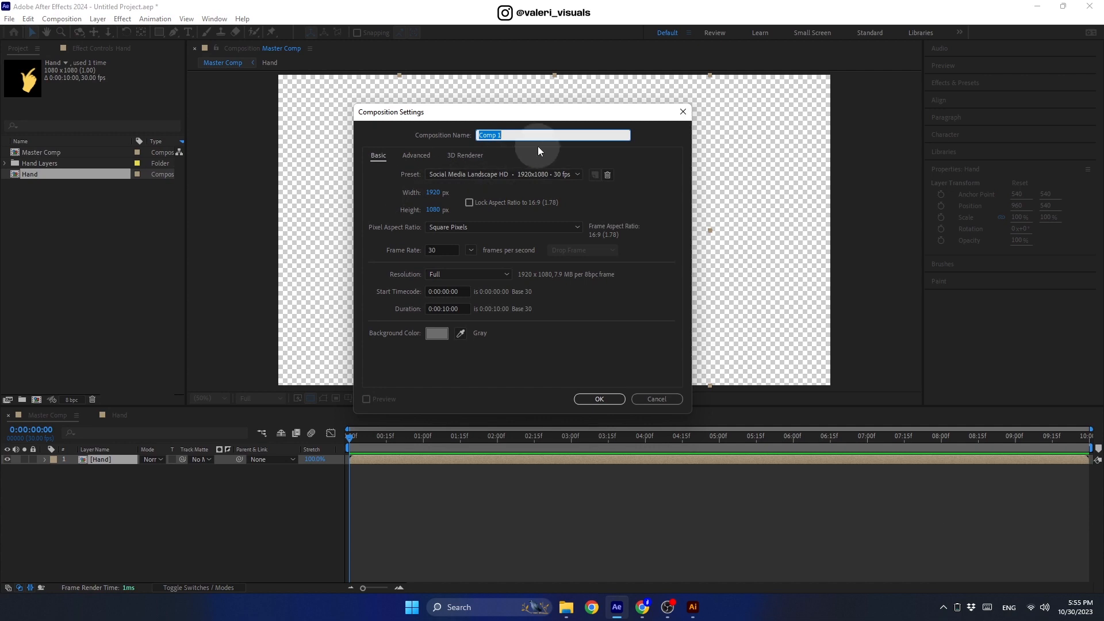
type("Button")
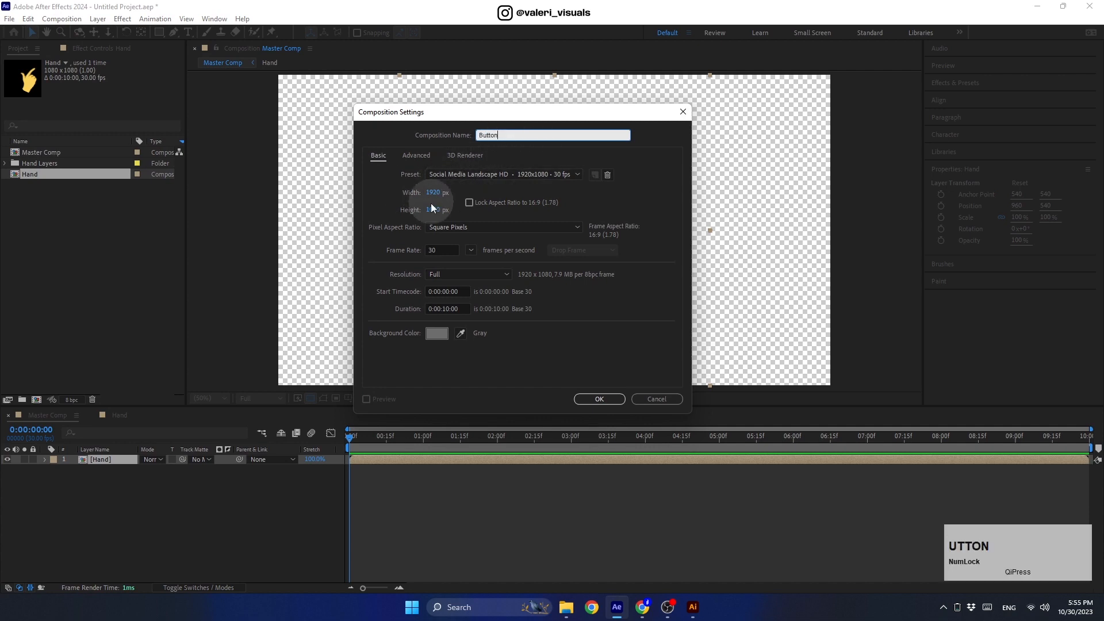
left_click(596, 398)
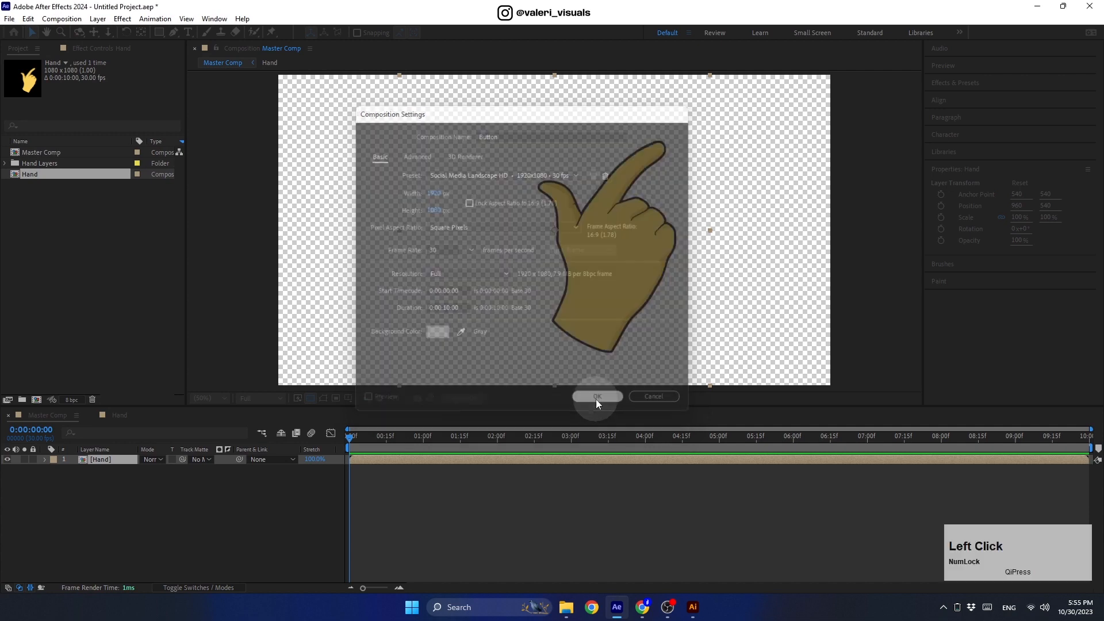
- Add a full-frame rectangle shape layer to the Button composition and give it a brighter green fill
double_click(159, 32)
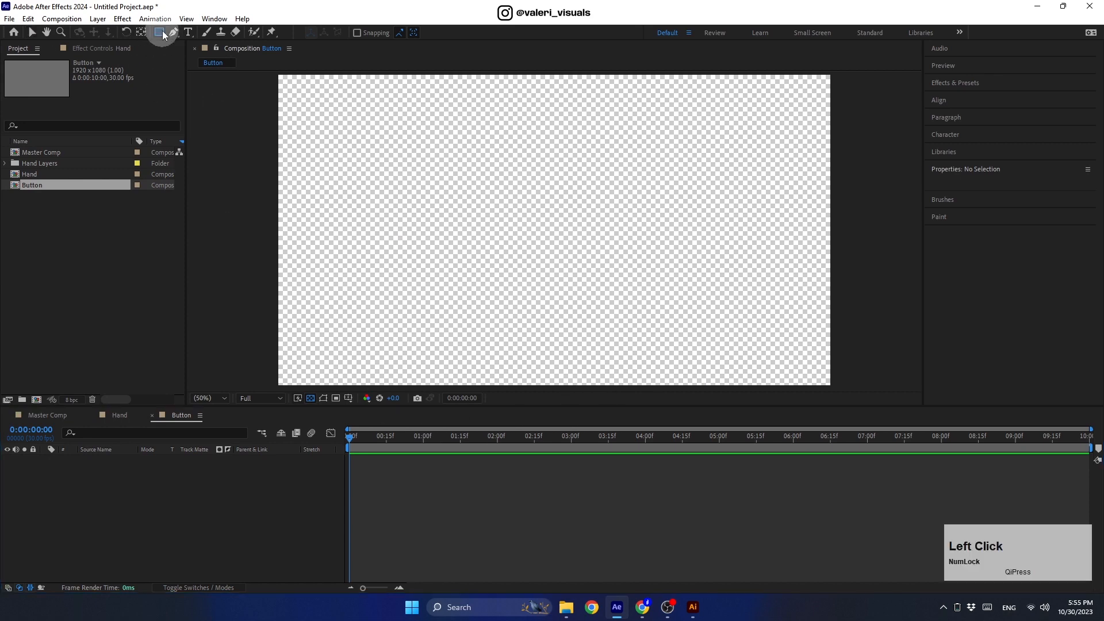
left_click(454, 32)
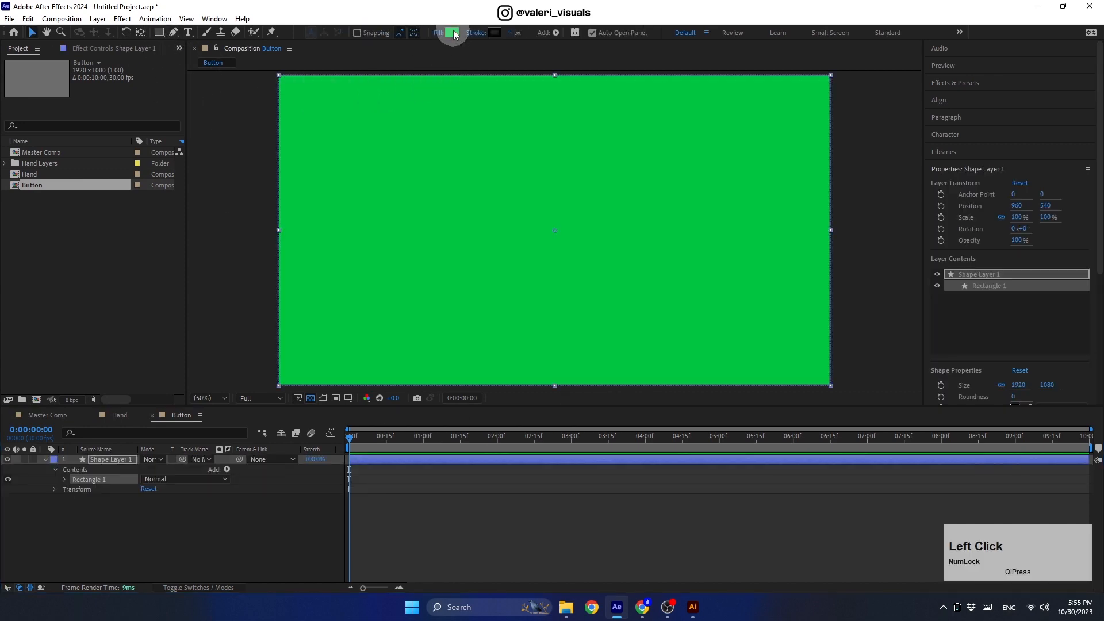
left_click(546, 185)
left_click(630, 167)
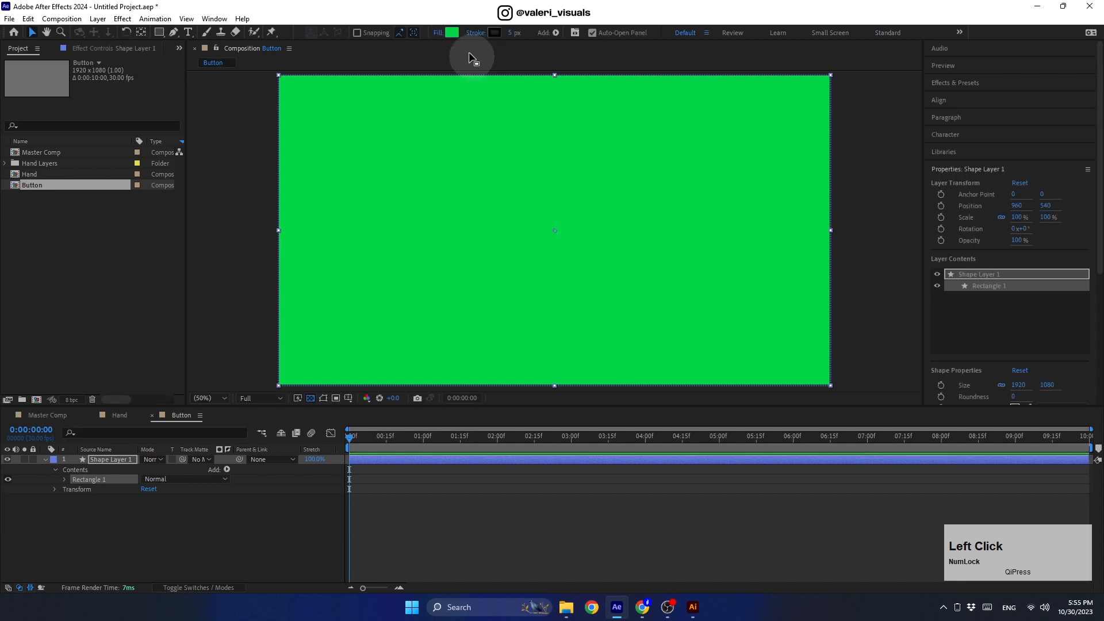
- Give the rectangle a black (000000) stroke 5 px wide
left_click(494, 32)
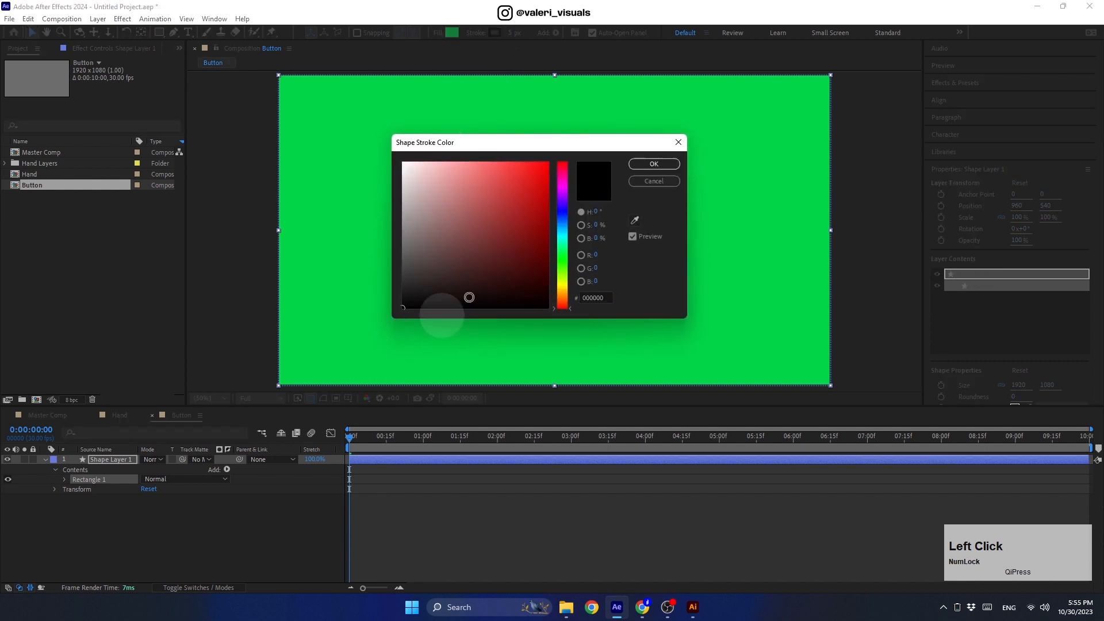
left_click(653, 163)
type("5")
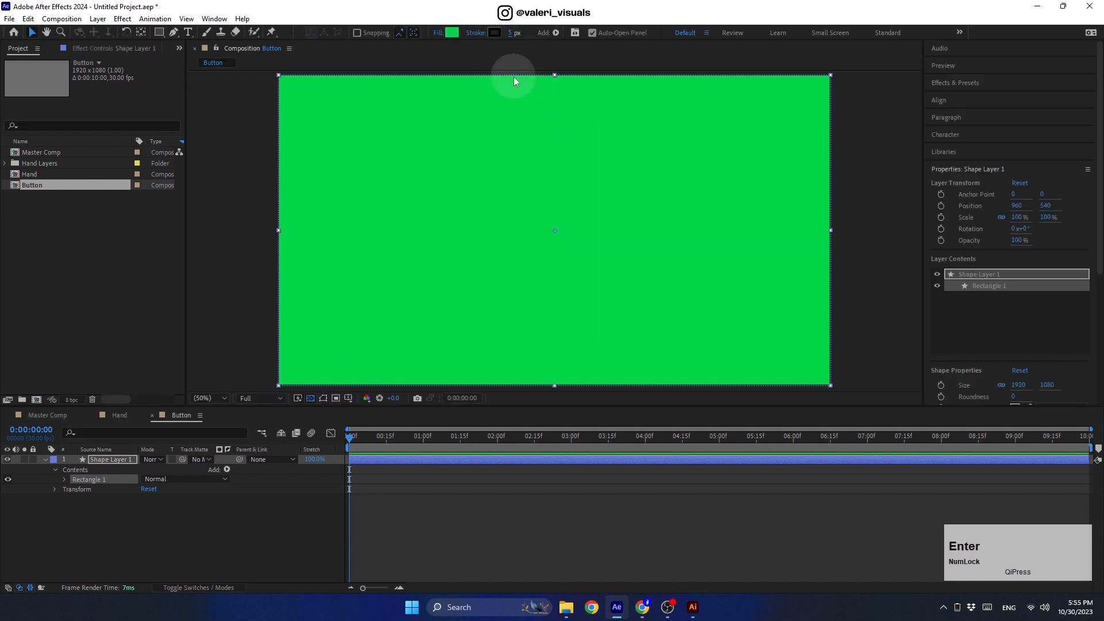
- Unlink the rectangle path's size proportions, resize it to 600 x 200 and set its roundness to 30
left_click(63, 480)
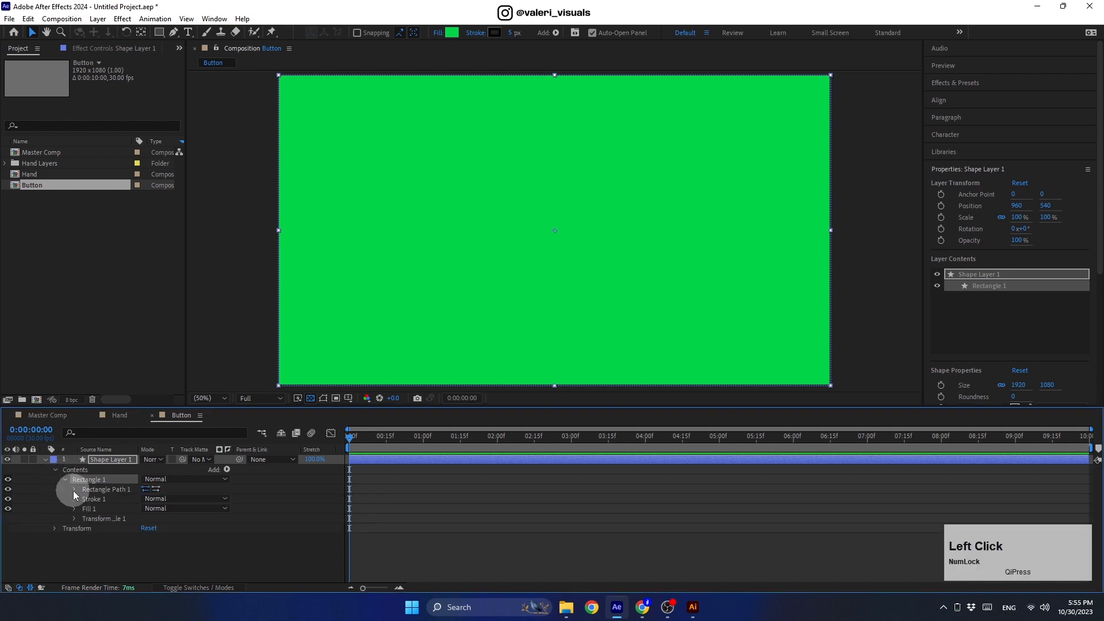
left_click(74, 489)
left_click(143, 498)
left_click(159, 498)
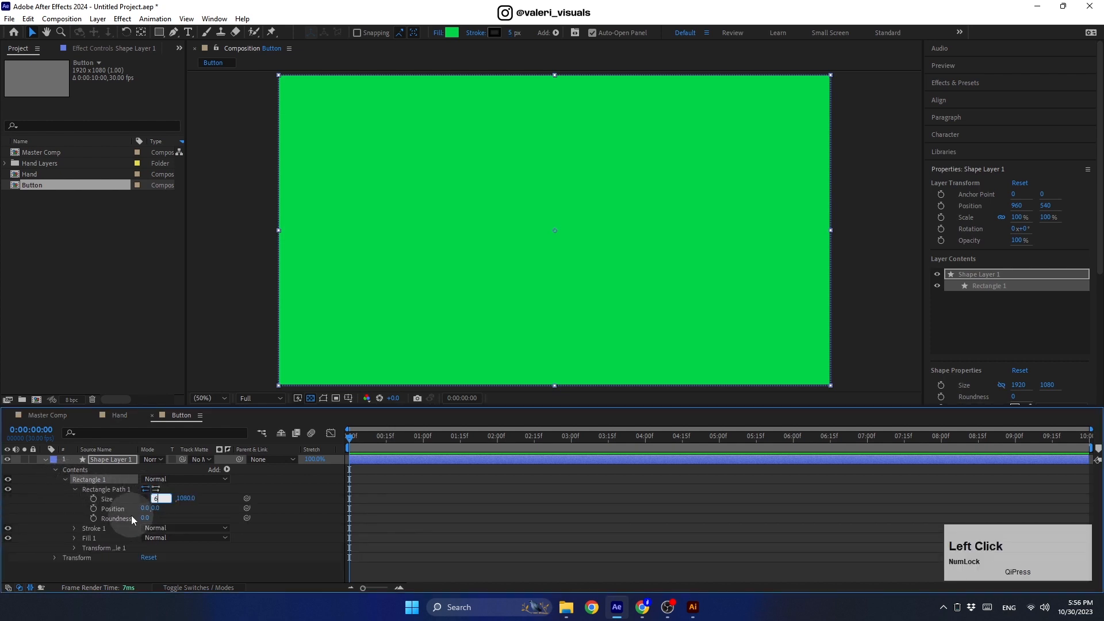
type("600")
key("Return")
left_click(173, 503)
type("200")
key("Return")
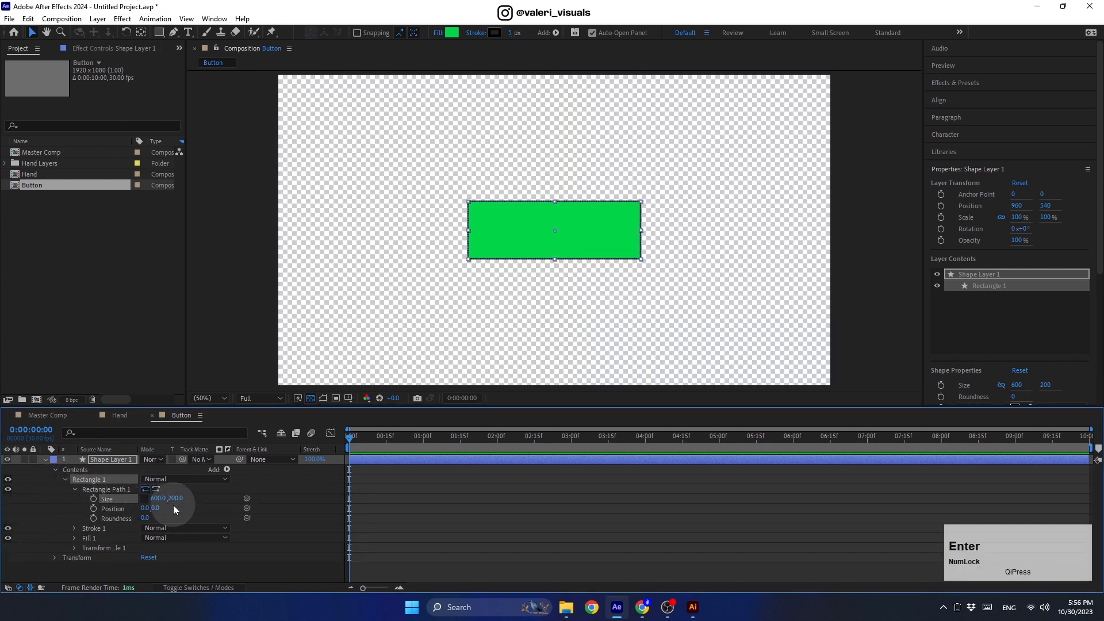
left_click(145, 518)
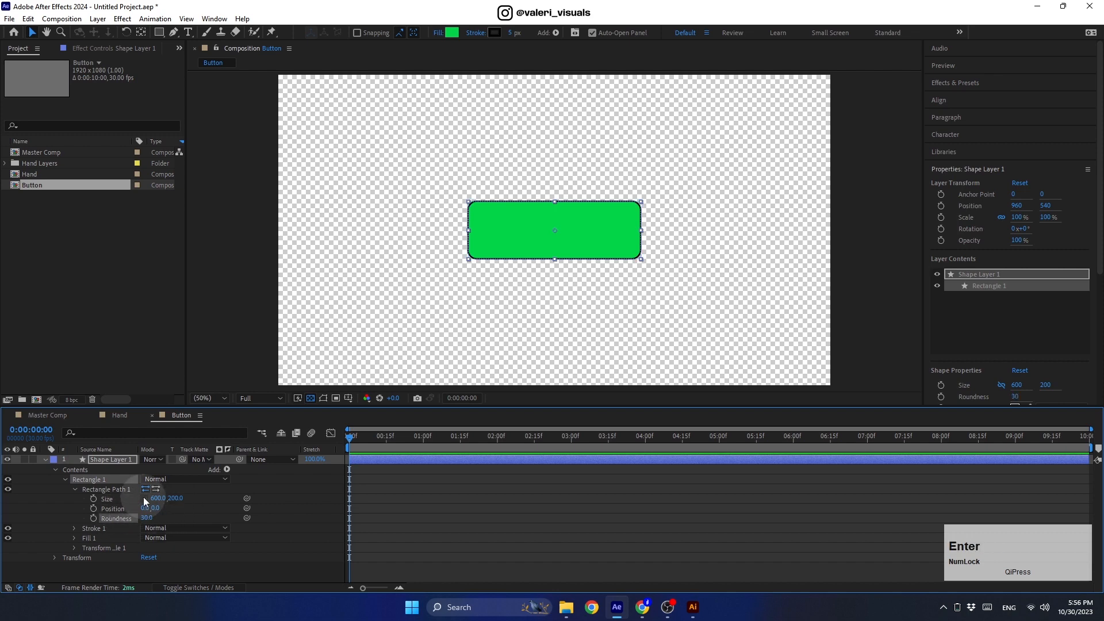
- Collapse the shape layer's properties and rename the layer Button
left_click(56, 469)
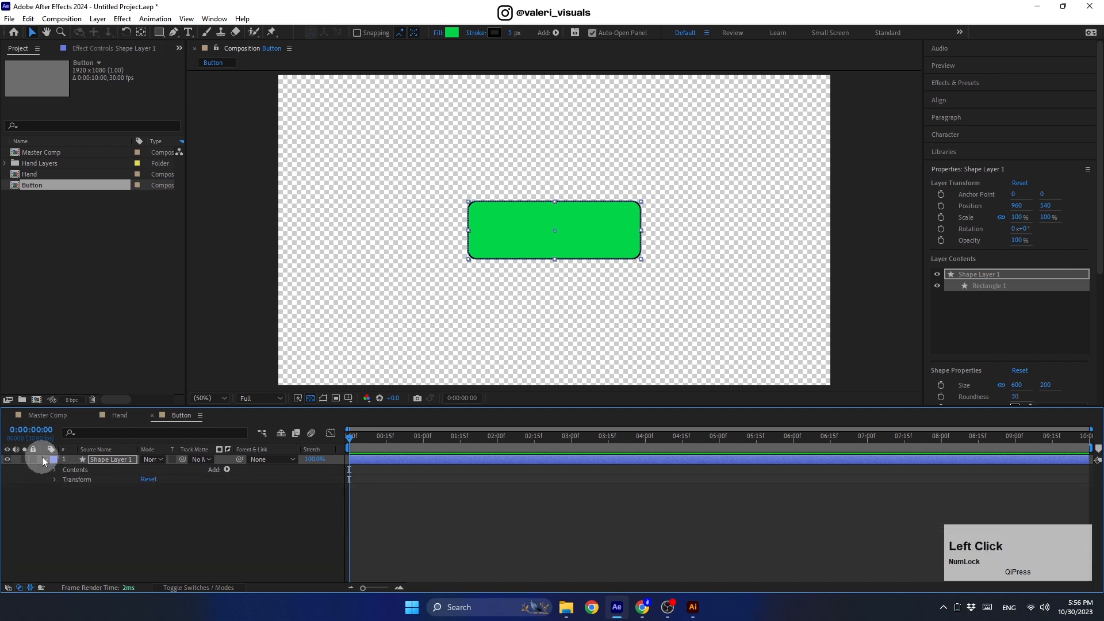
left_click(99, 459)
key("Return")
type("Button")
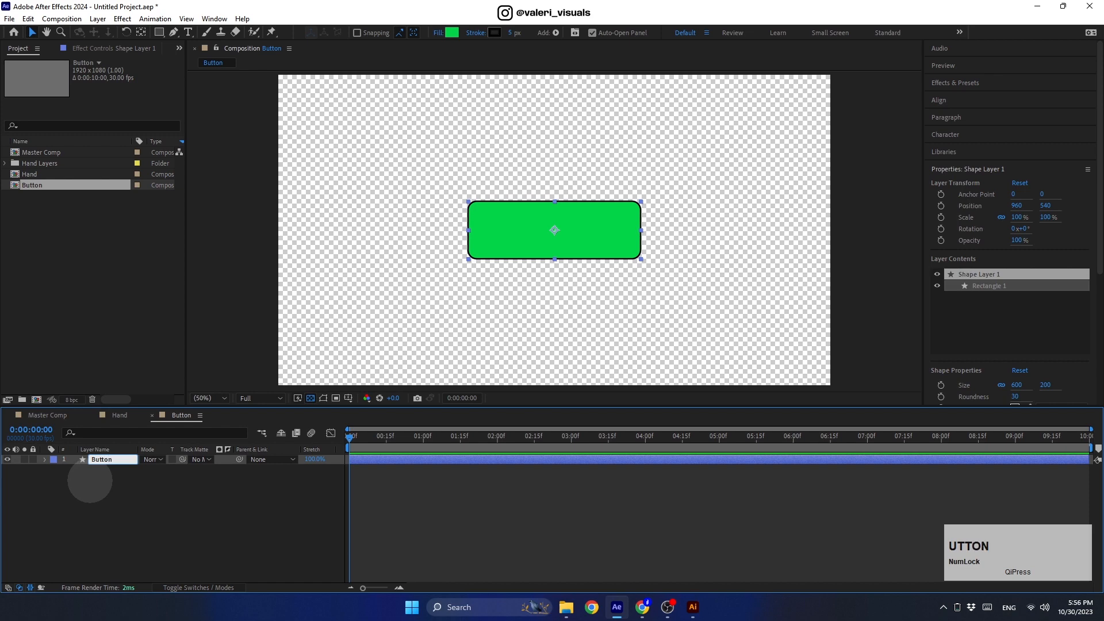
left_click(140, 501)
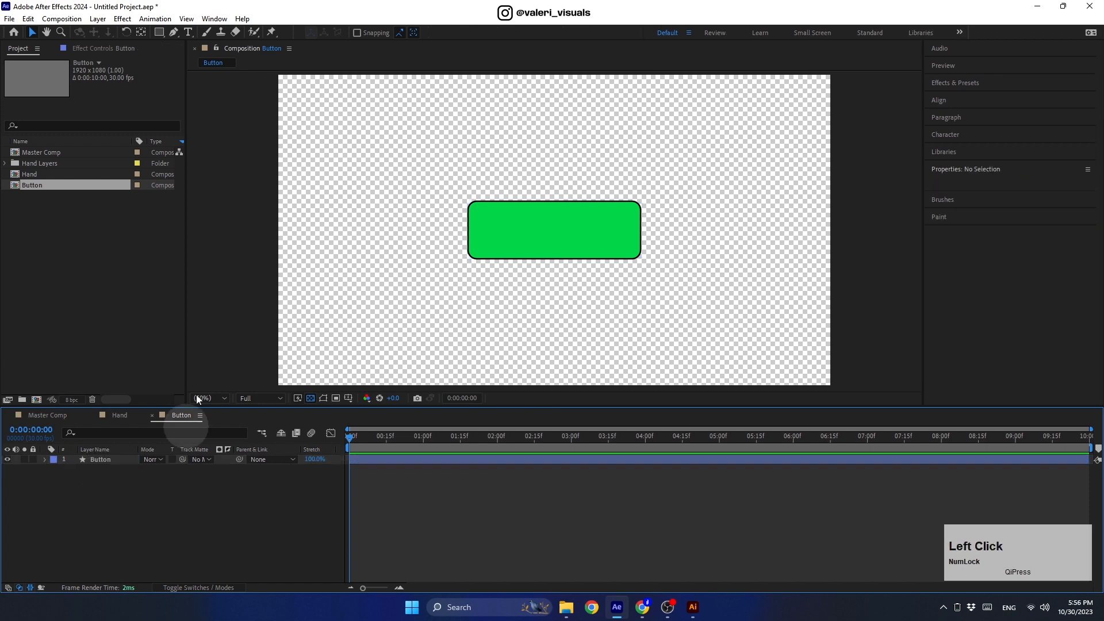
- Add a text layer reading "I WANT THIS!" starting over the green button
left_click(188, 33)
left_click(481, 235)
type("I")
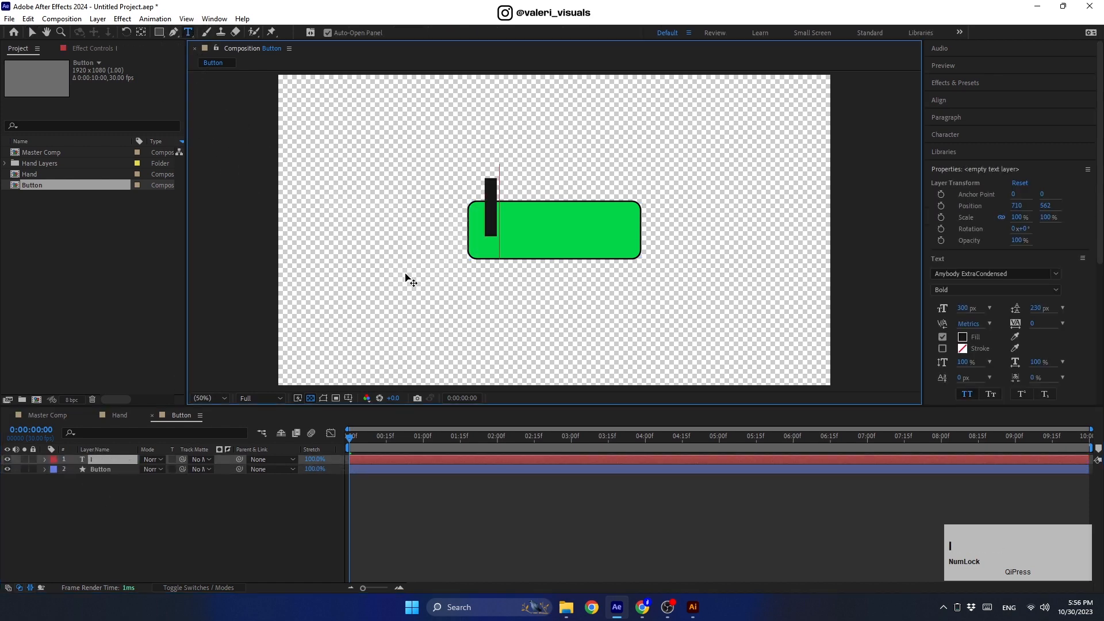
type(" WANT THIS!")
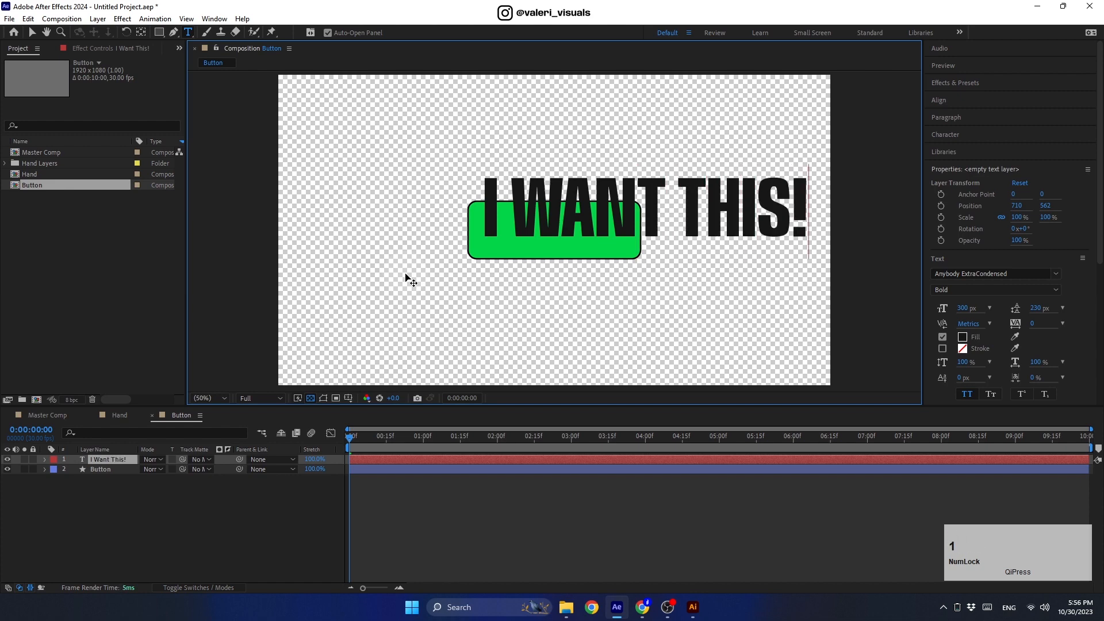
- Set the "I Want This!" text in Univia Pro Black and turn off all caps
triple_click(564, 200)
left_click(945, 274)
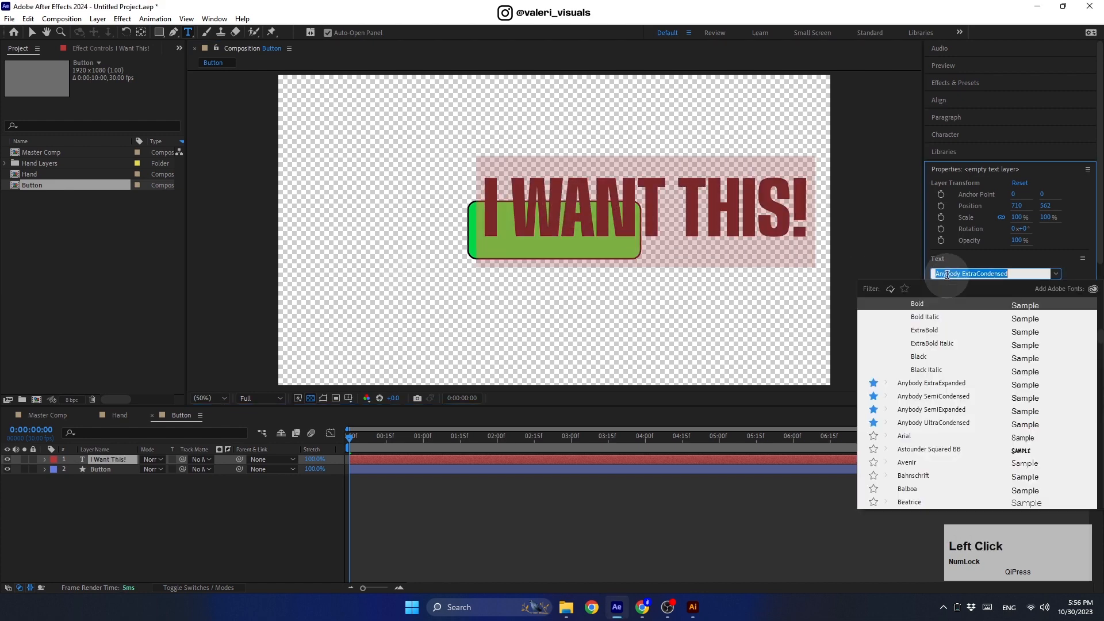
type("univi")
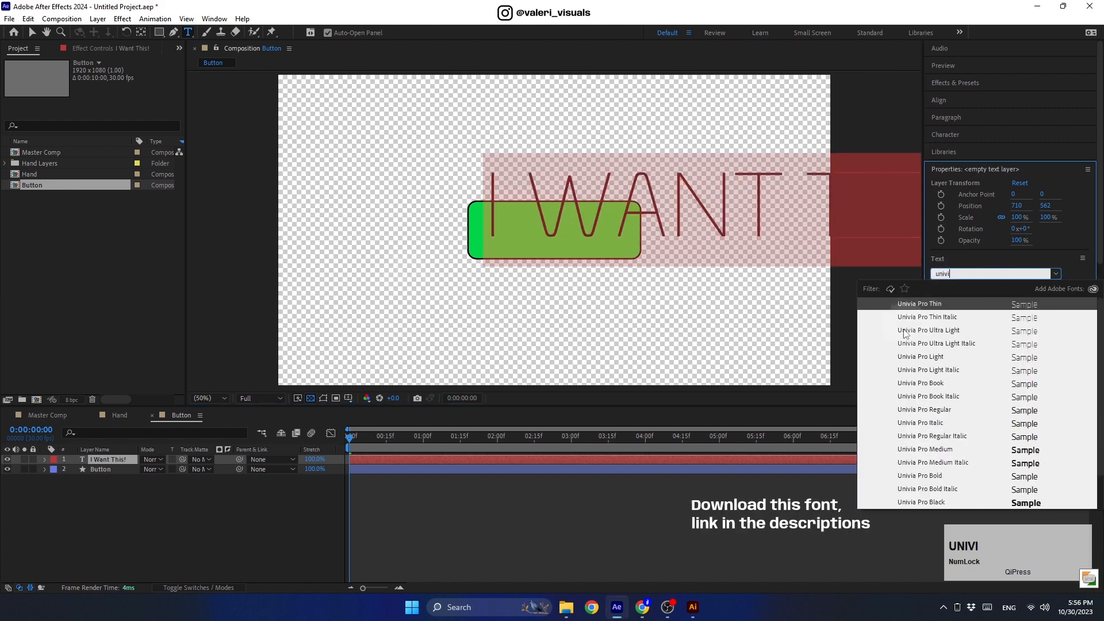
left_click(919, 504)
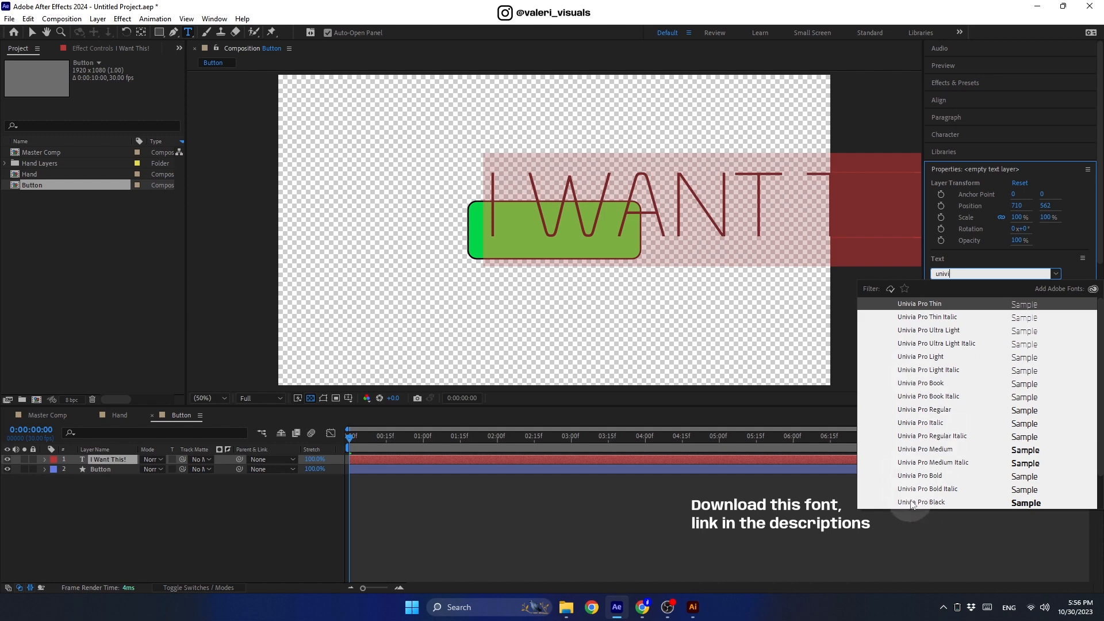
left_click(911, 504)
left_click(967, 395)
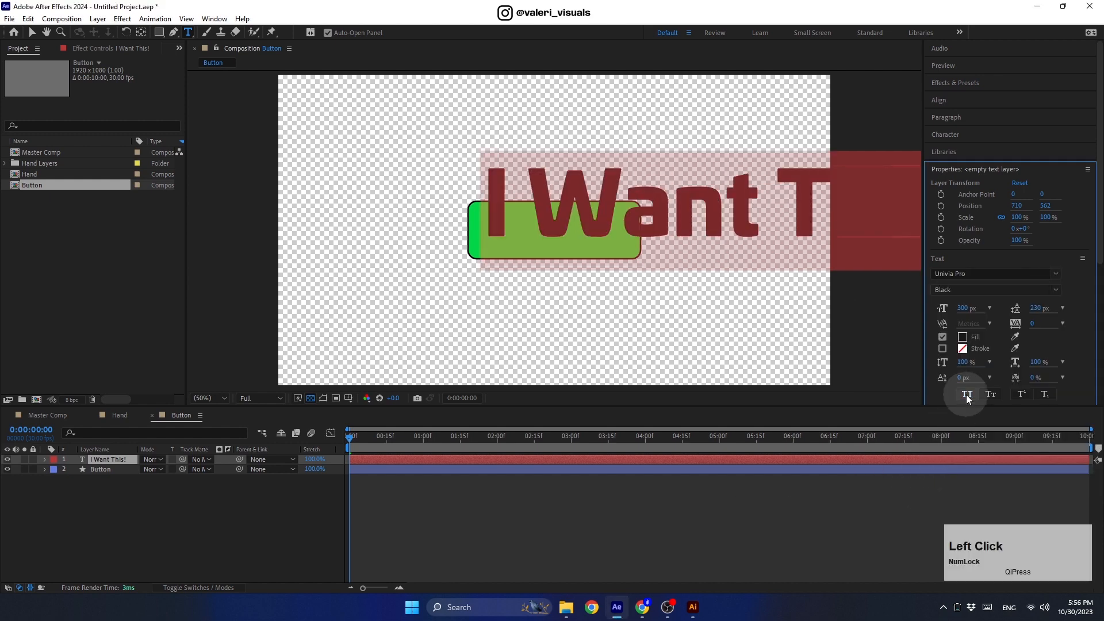
- Set the text's font size to 60 px and its fill to white (FFFFFF)
left_click(968, 308)
type("60")
key("Return")
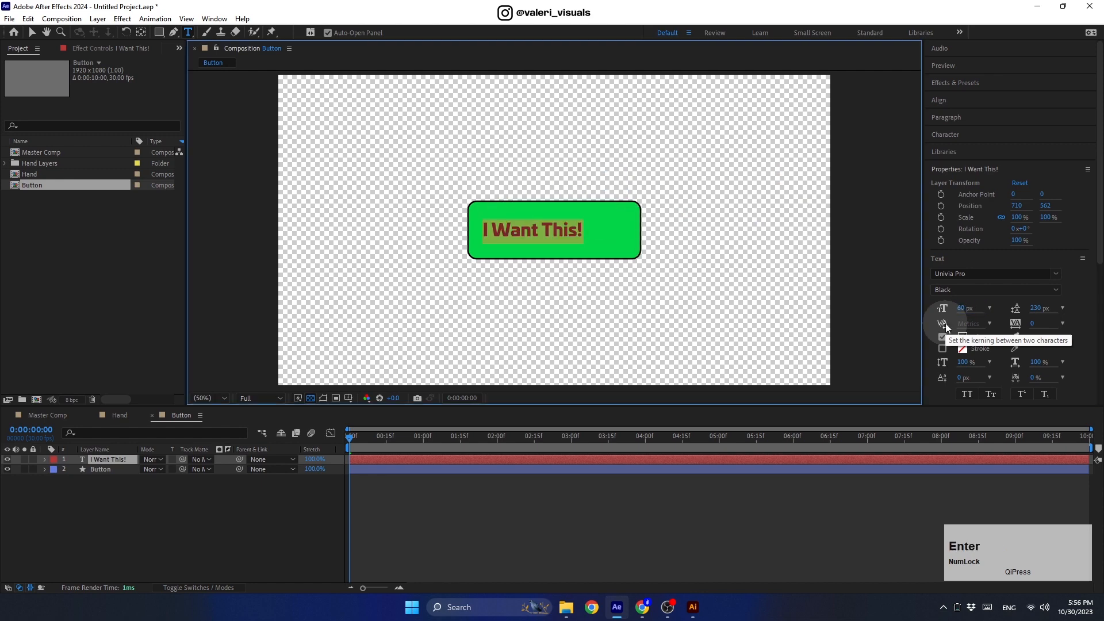
left_click(961, 337)
left_click_drag(517, 276, 377, 165)
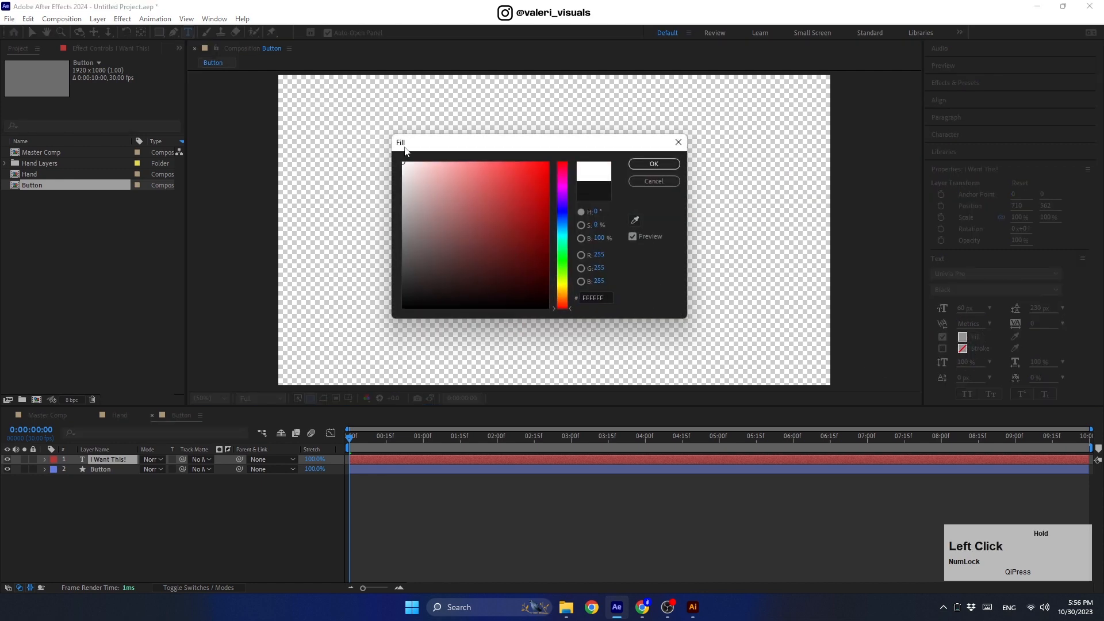
left_click(652, 165)
- Center the text's paragraph alignment and align the text layer to the composition's horizontal center
left_click(947, 117)
left_click(947, 134)
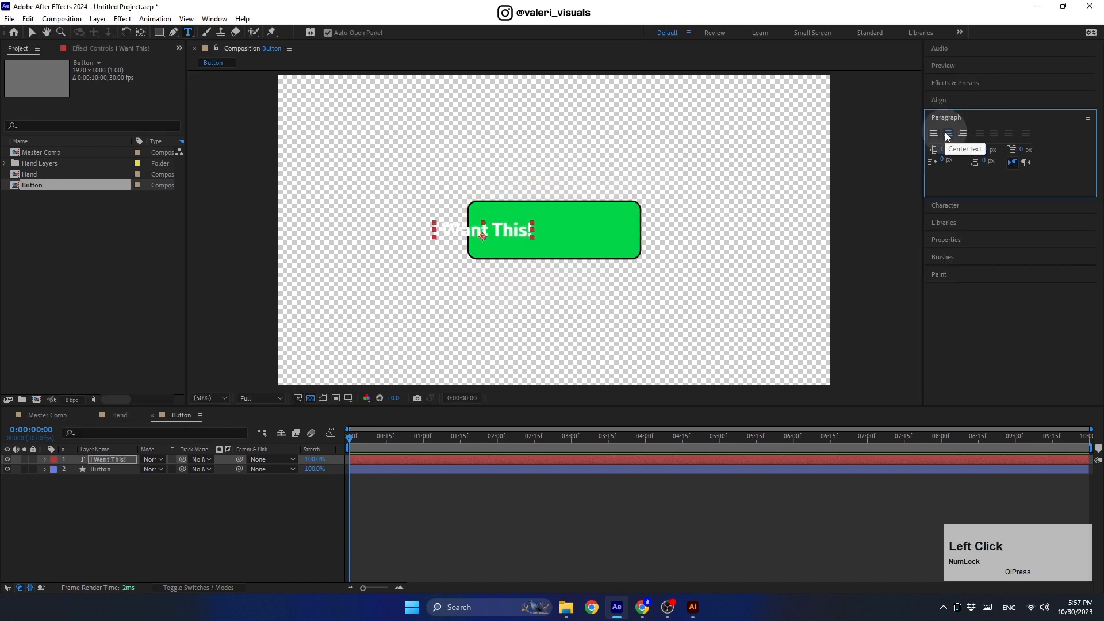
left_click(942, 100)
left_click(954, 129)
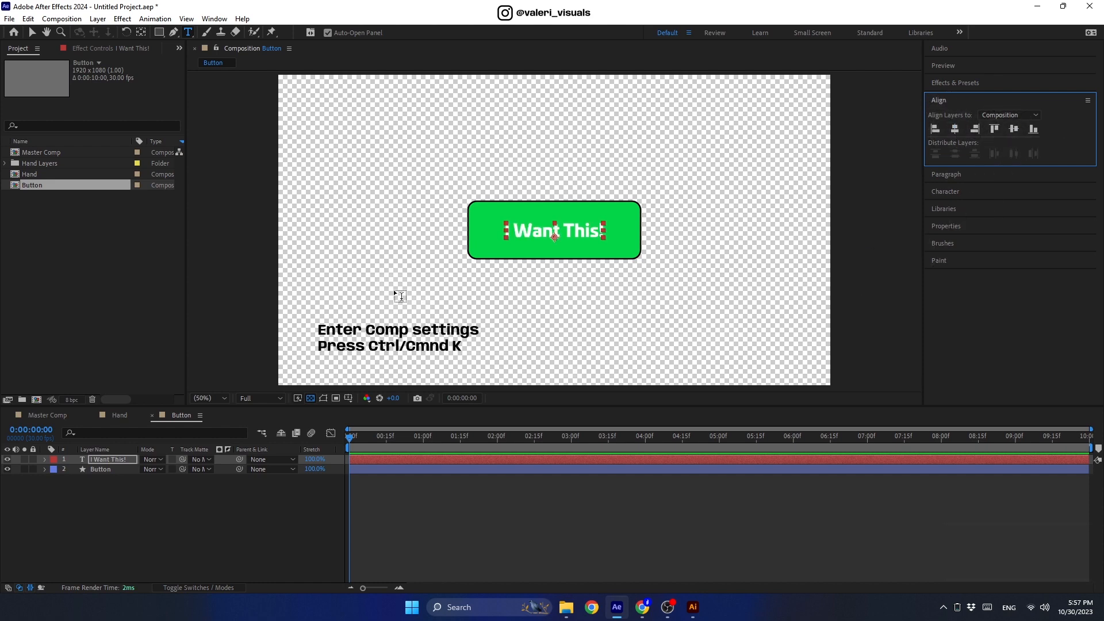
- Resize the Button composition to 700 px wide and 300 px high
key("ctrl+k")
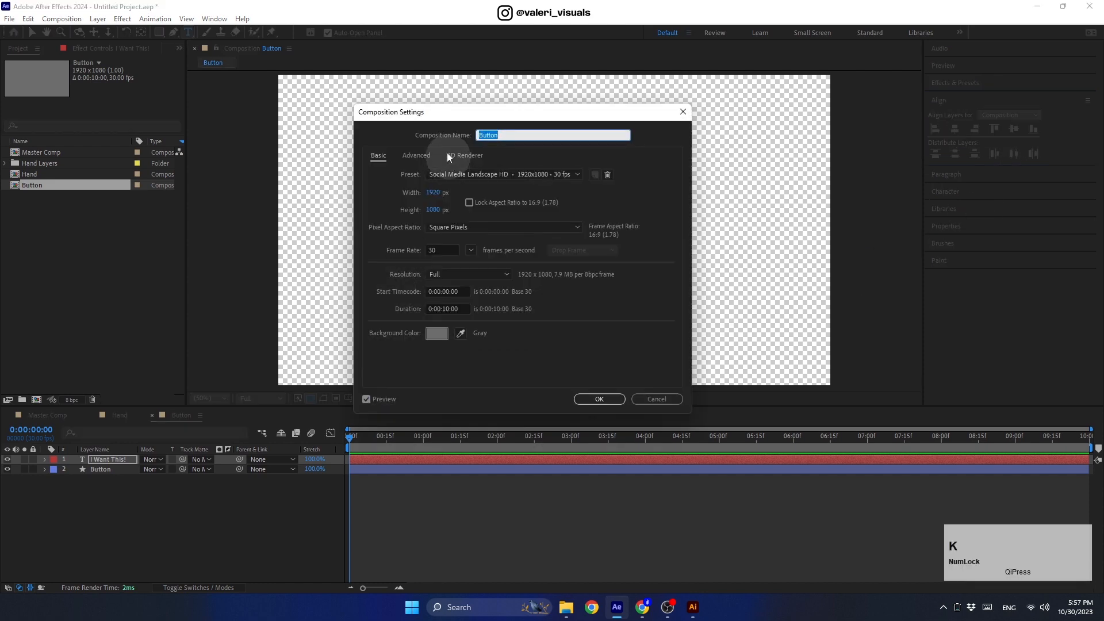
left_click_drag(409, 112, 776, 153)
left_click(783, 227)
type("700")
left_click(764, 249)
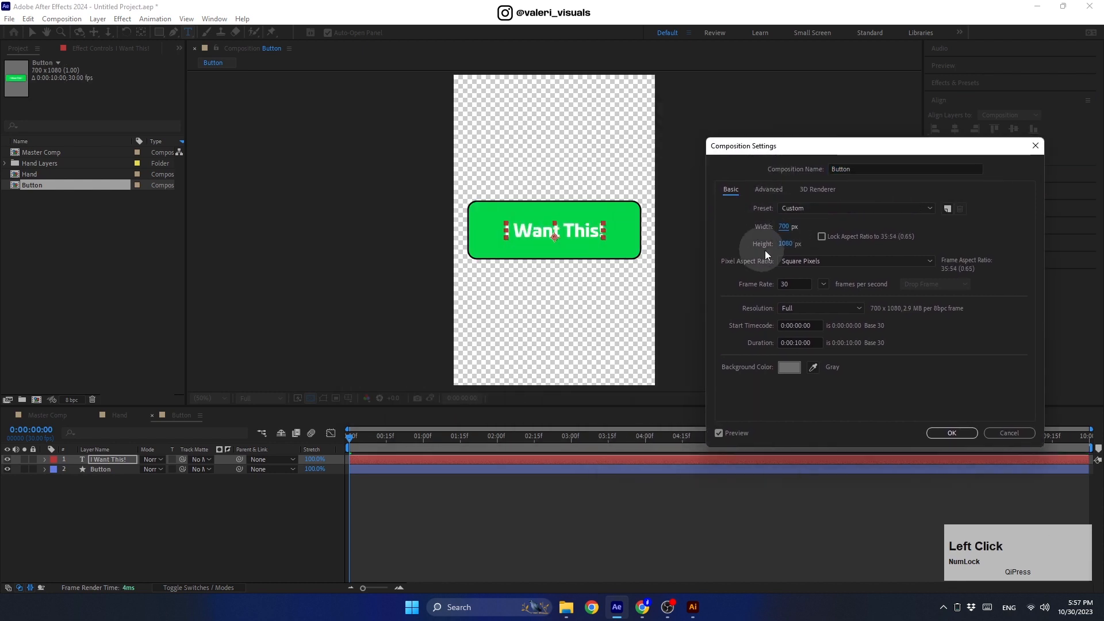
type("300")
left_click(729, 244)
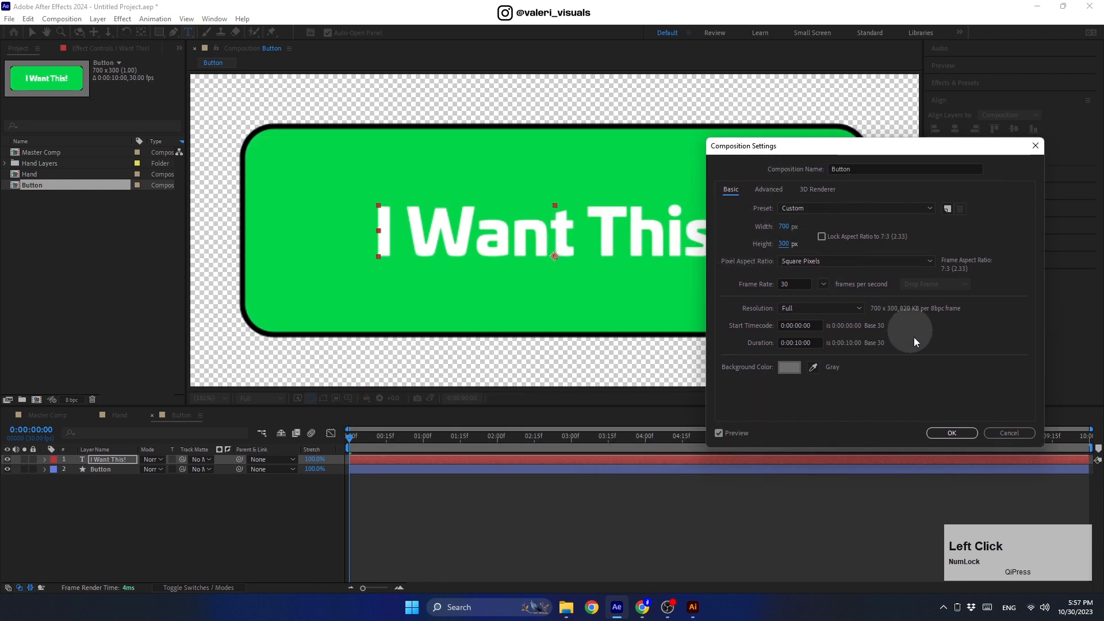
left_click(933, 436)
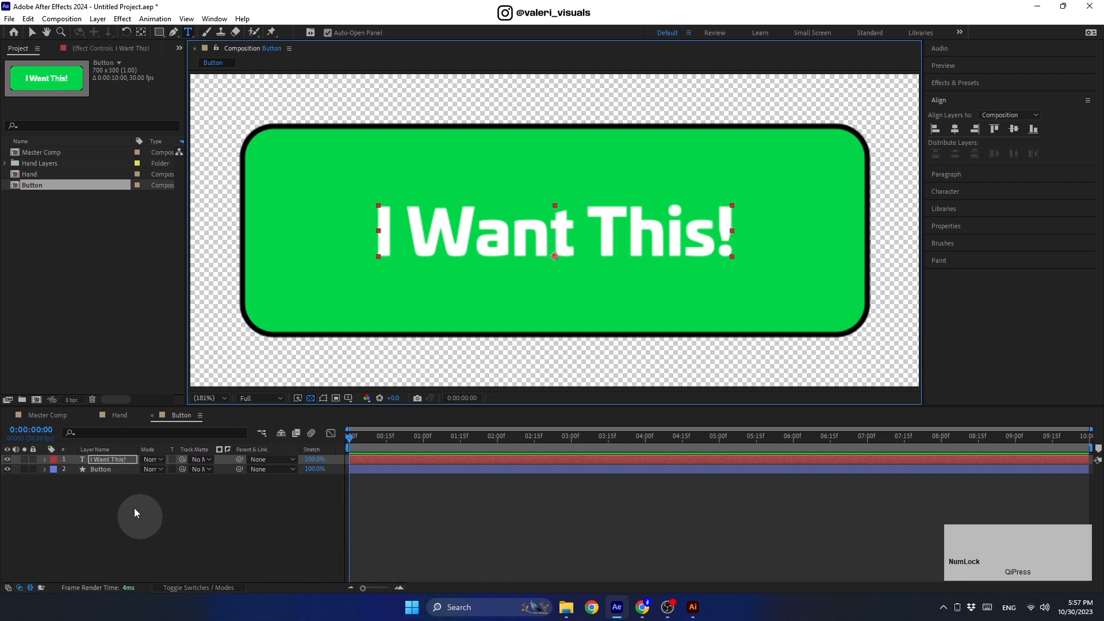
- Place the Button composition in Master Comp beneath the Hand layer and leave no layer selected
left_click(48, 416)
left_click_drag(35, 185, 102, 482)
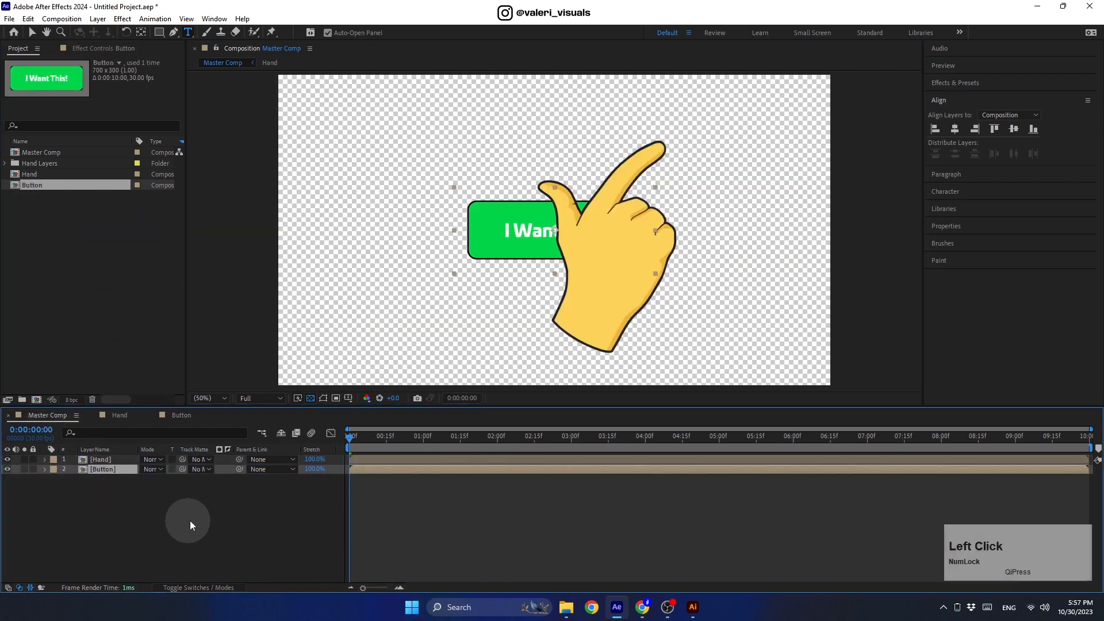
left_click(215, 522)
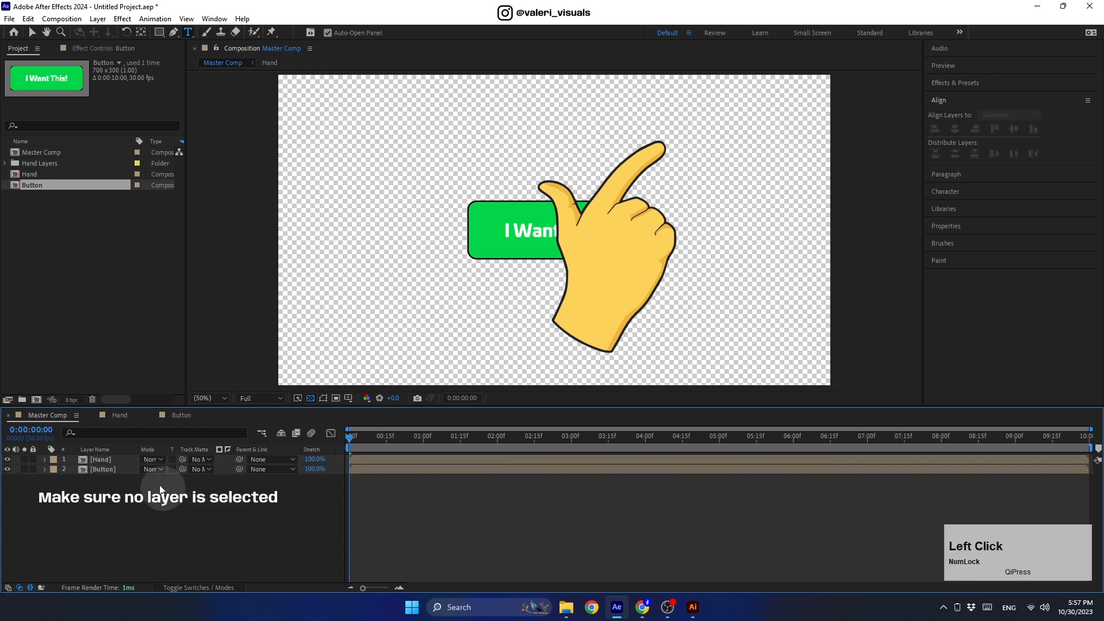
- Draw an unfilled circle about 480 px across with a white 50 px stroke in the scene's upper left and turn off the transparency grid
left_click_drag(159, 33, 190, 59)
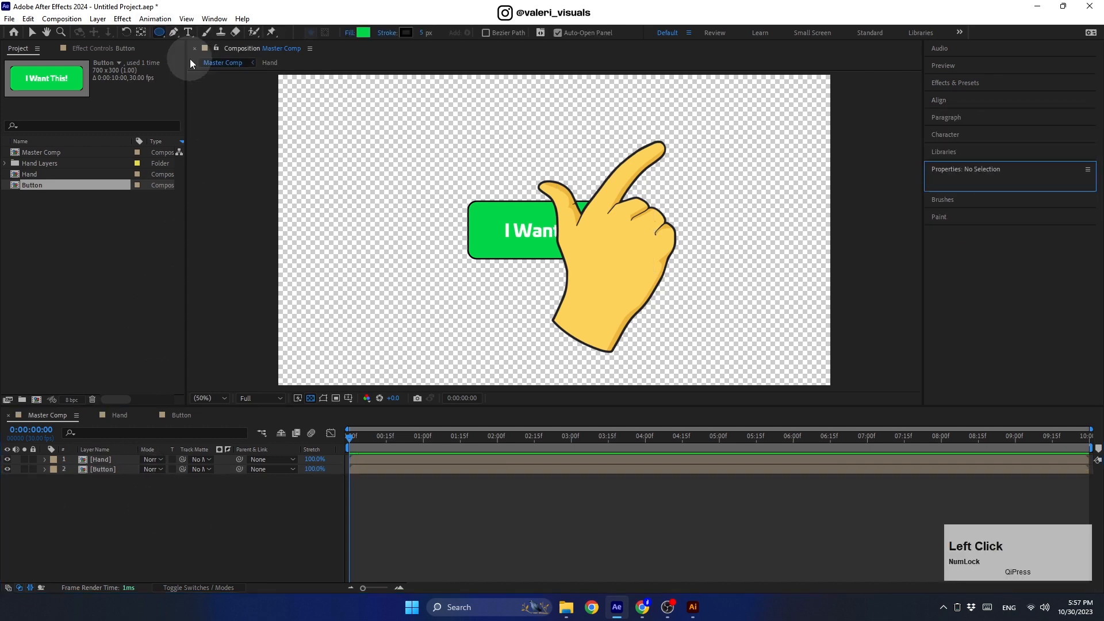
left_click(349, 33)
left_click(360, 157)
left_click(406, 33)
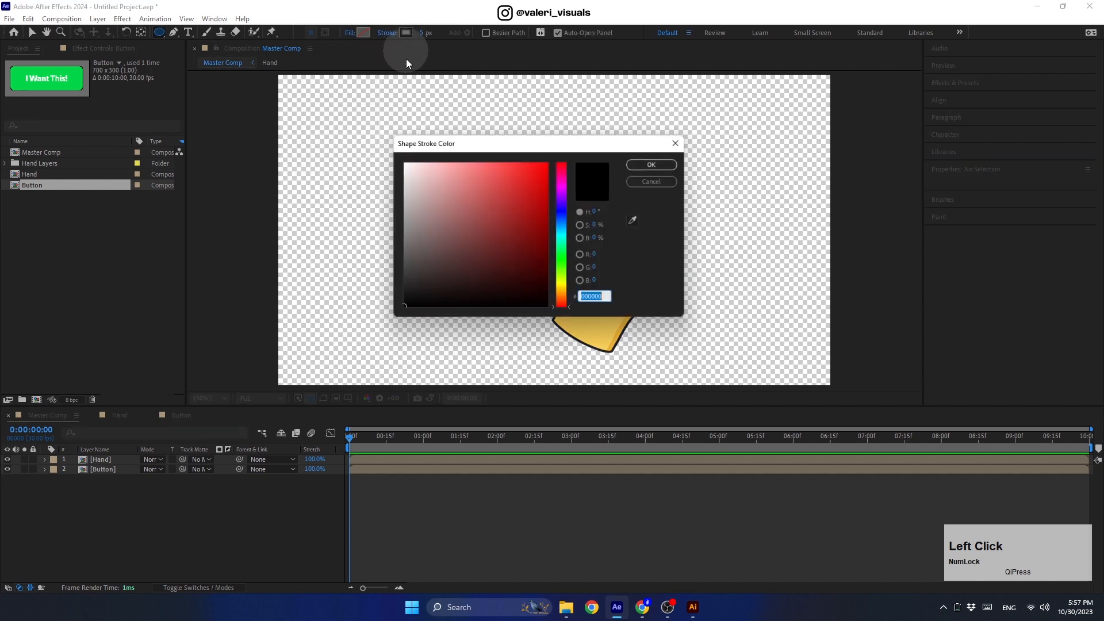
left_click_drag(419, 173, 392, 138)
left_click(642, 164)
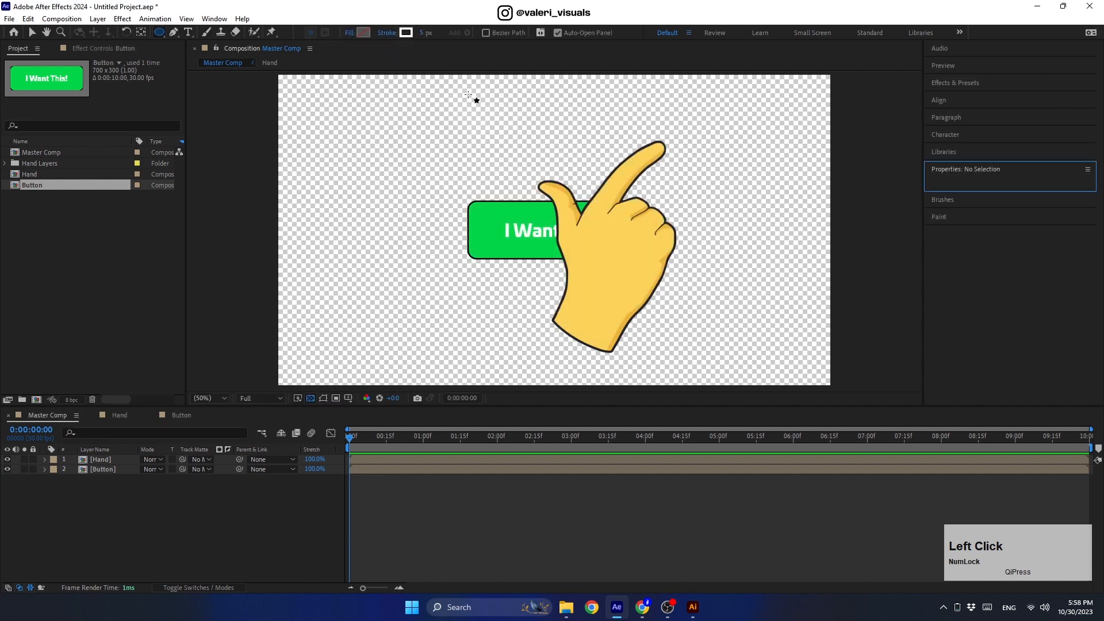
left_click(425, 33)
type("50")
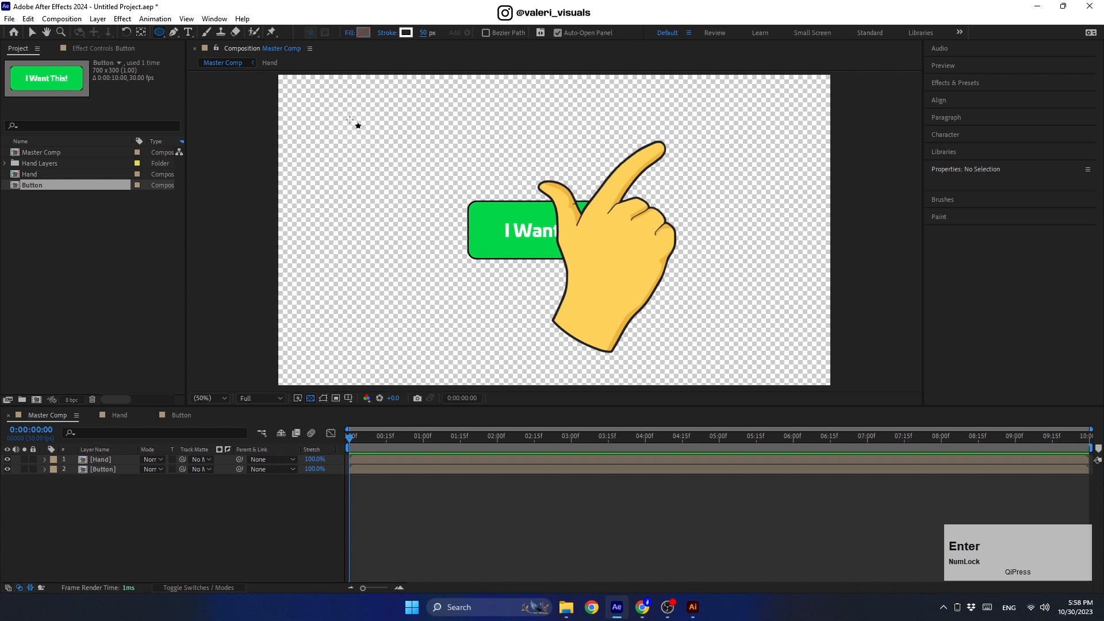
left_click_drag(350, 120, 485, 259)
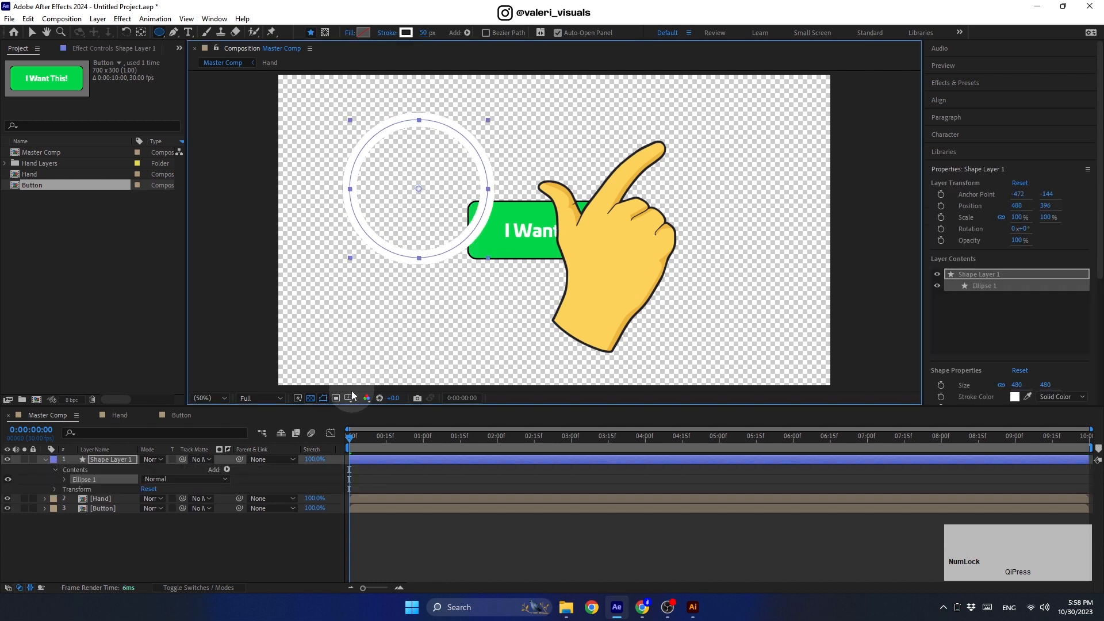
left_click(310, 398)
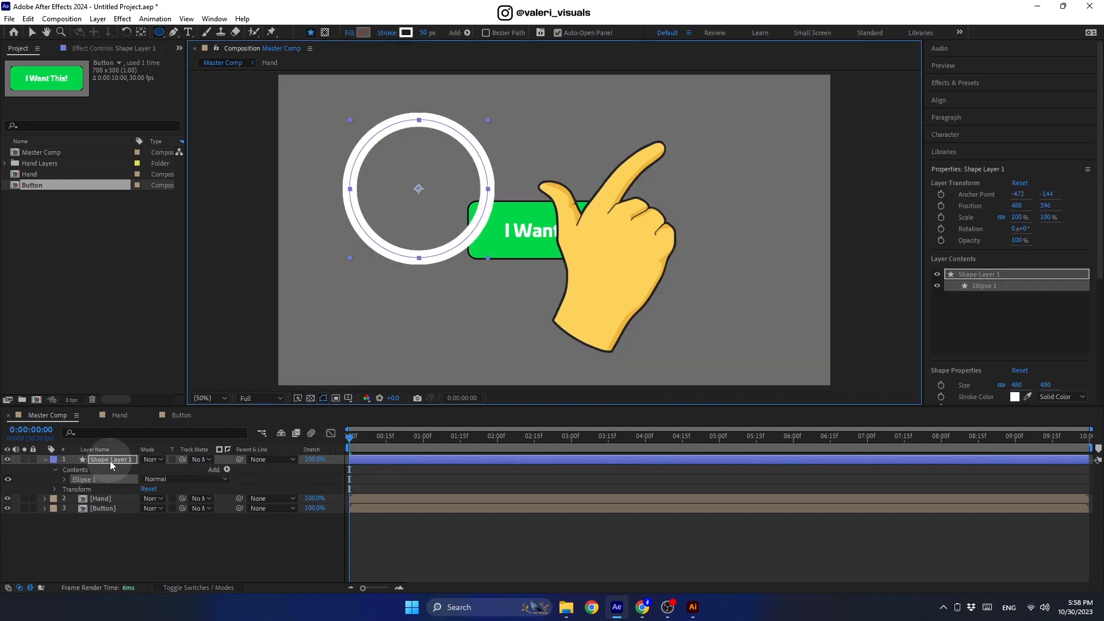
- Add a scale keyframe of 0% to the circle layer at the start of the timeline
left_click(109, 461)
key("s")
left_click_drag(348, 438, 347, 448)
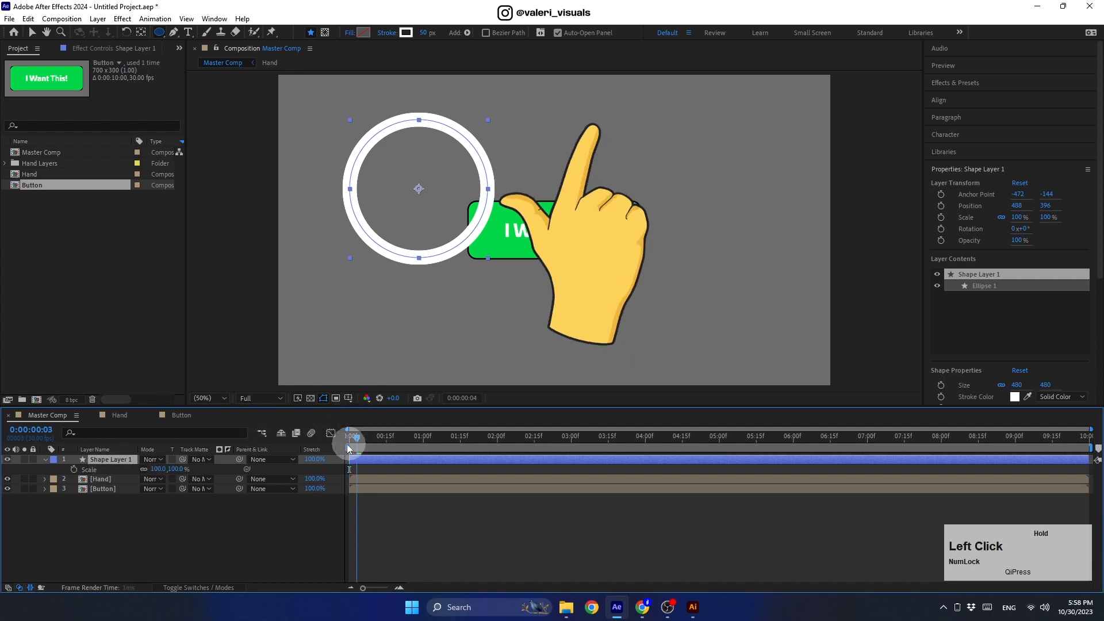
left_click(73, 469)
left_click(159, 469)
type("0")
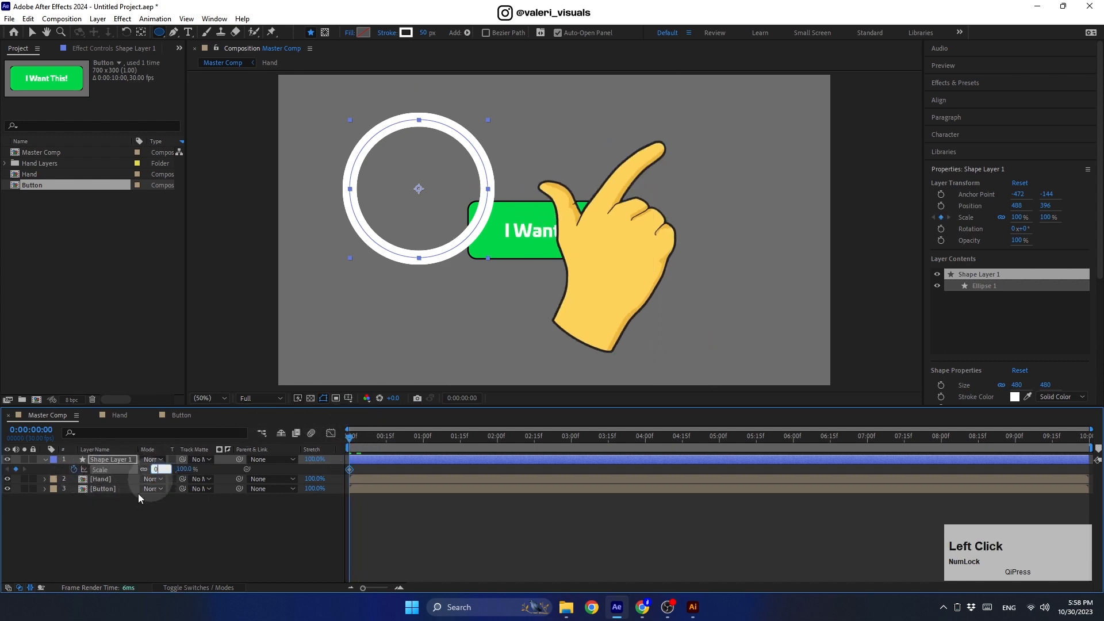
key("Return")
- Set the circle layer's scale to 100% at the 1-second mark
left_click_drag(364, 442, 423, 458)
left_click(157, 470)
type("100")
key("Return")
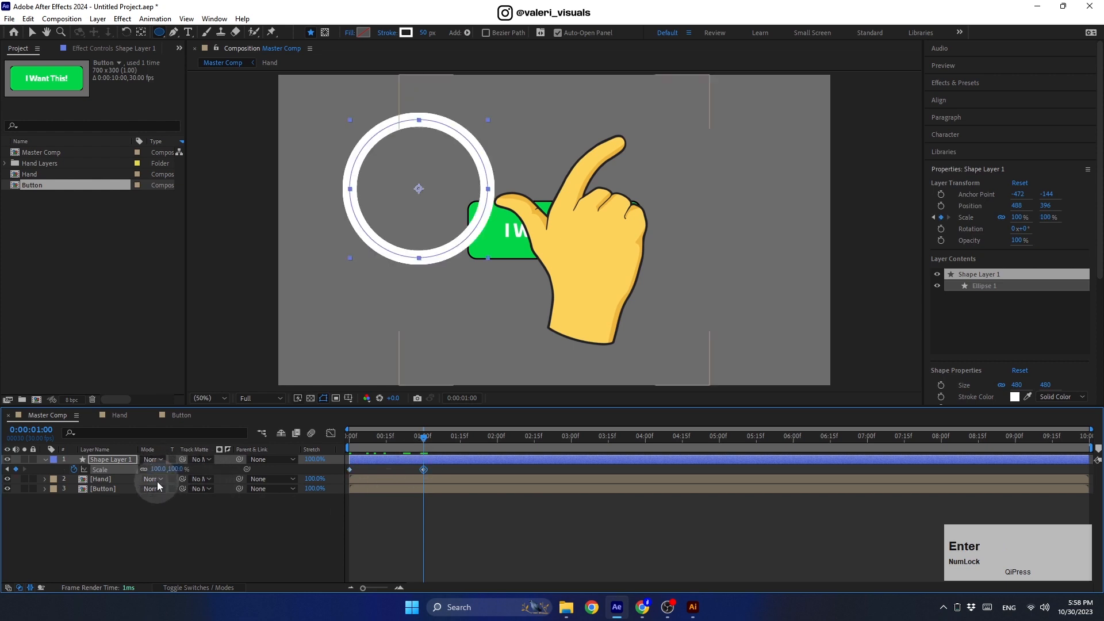
- Find the circle's stroke width property and keyframe it at the start of the timeline
left_click(352, 438)
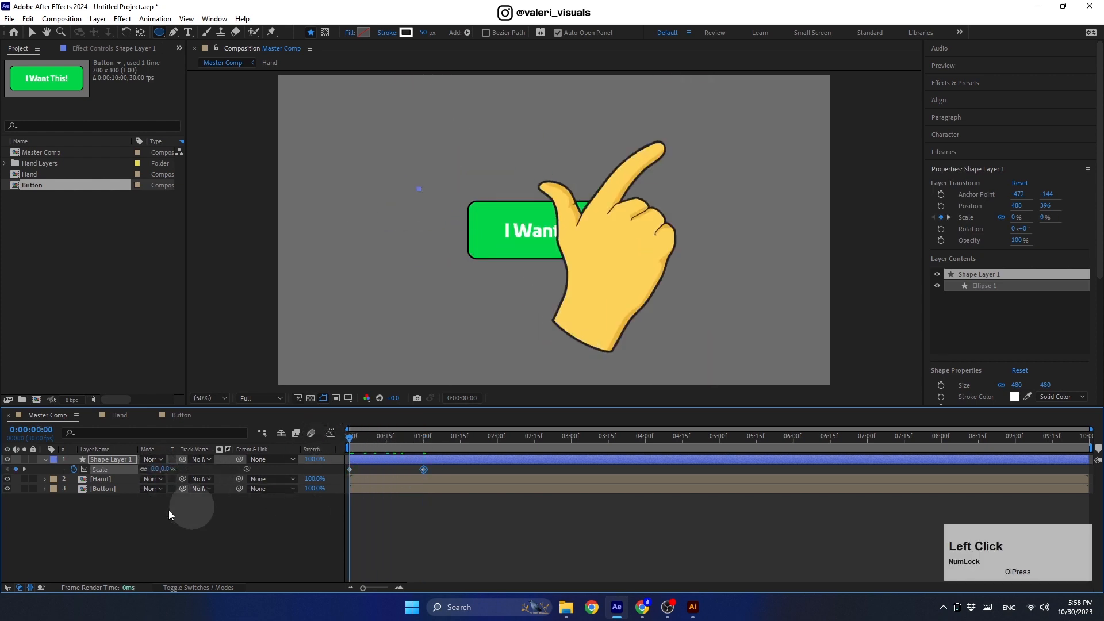
left_click(105, 433)
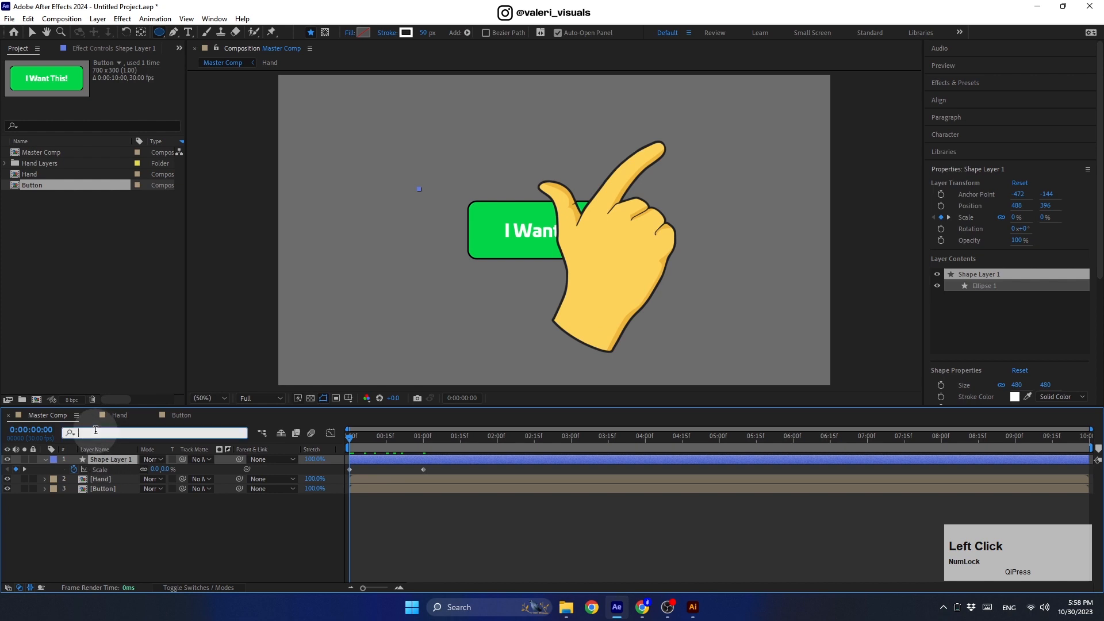
type("stroke")
key("Return")
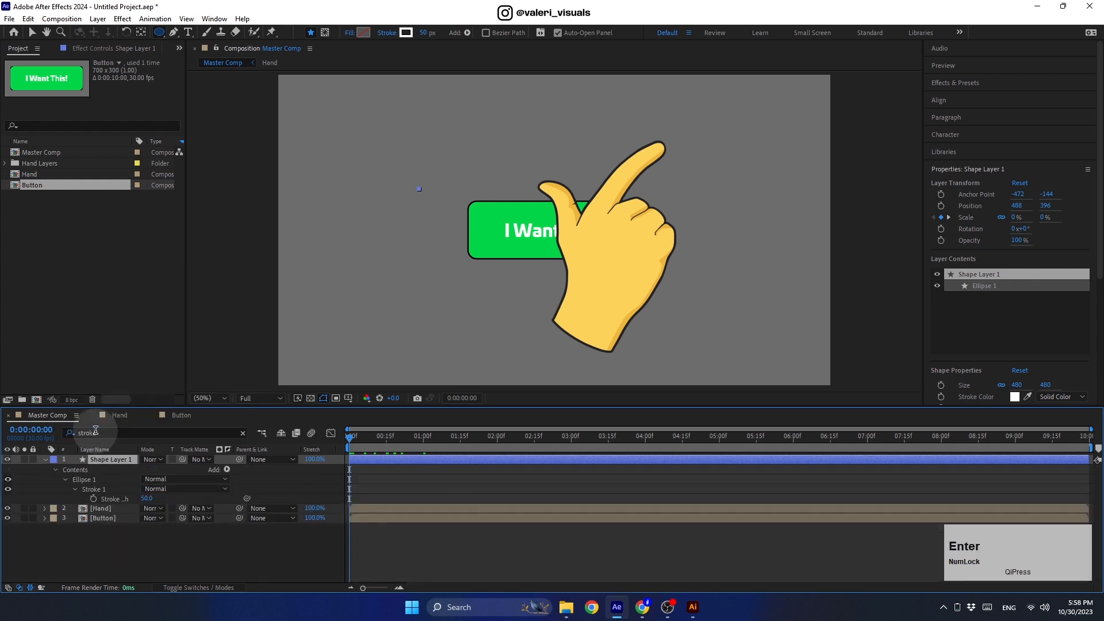
left_click(94, 498)
- Show only the circle layer's keyframed properties and set its stroke width to 0 at the 1-second mark
left_click(372, 461)
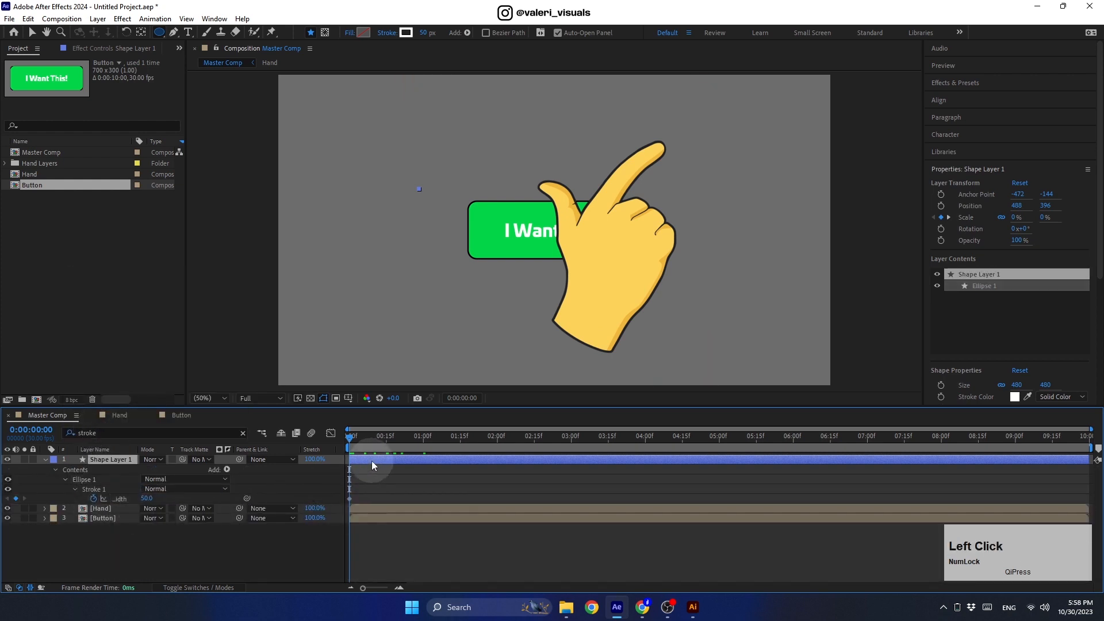
key("u")
left_click_drag(356, 439, 421, 465)
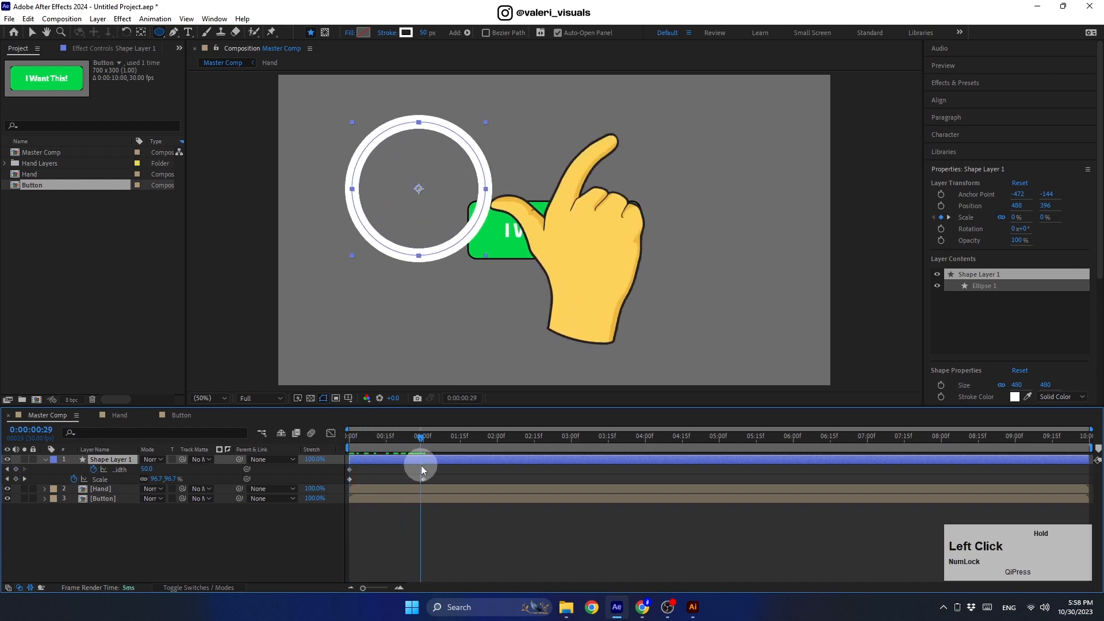
left_click(147, 470)
type("0")
key("Return")
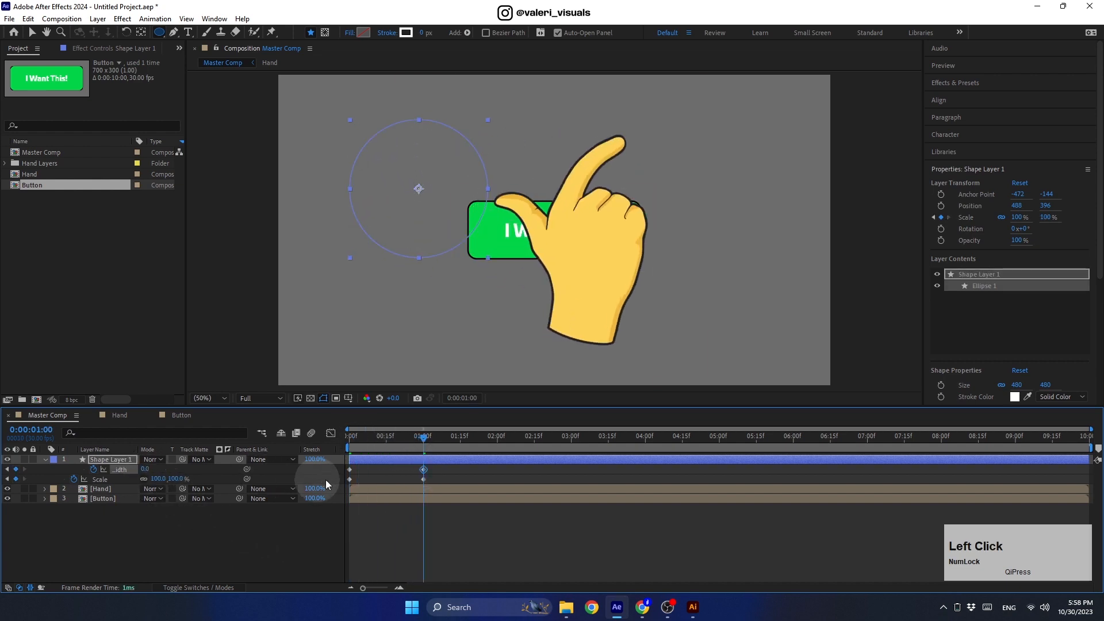
- Apply Easy Ease to both scale keyframes of the circle layer
left_click_drag(436, 473, 345, 482)
right_click(349, 478)
mouse_move(414, 469)
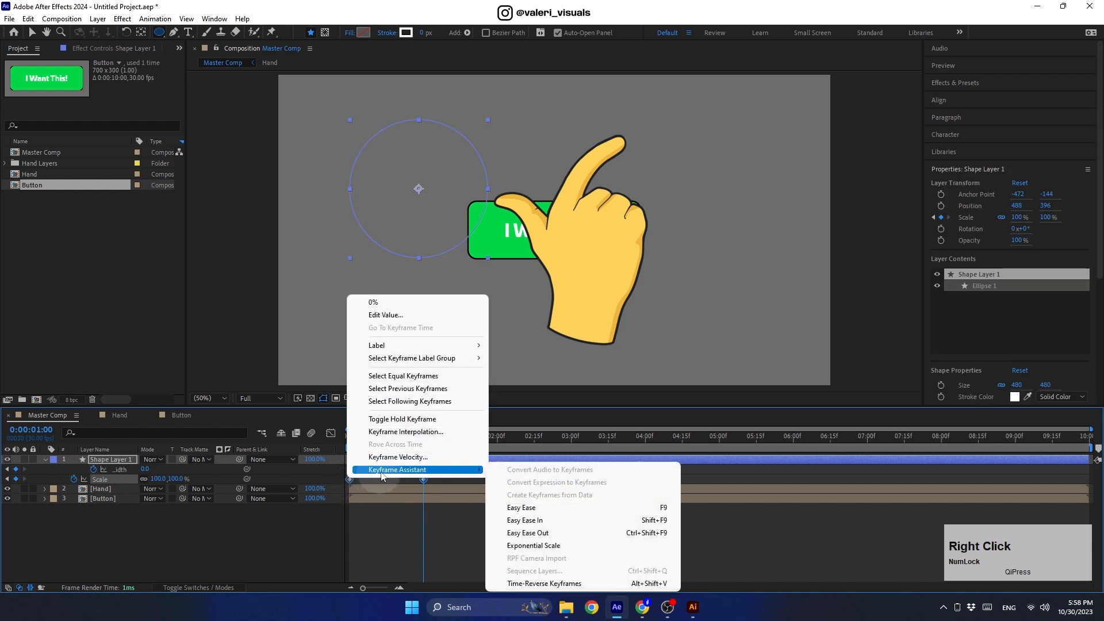
left_click(510, 508)
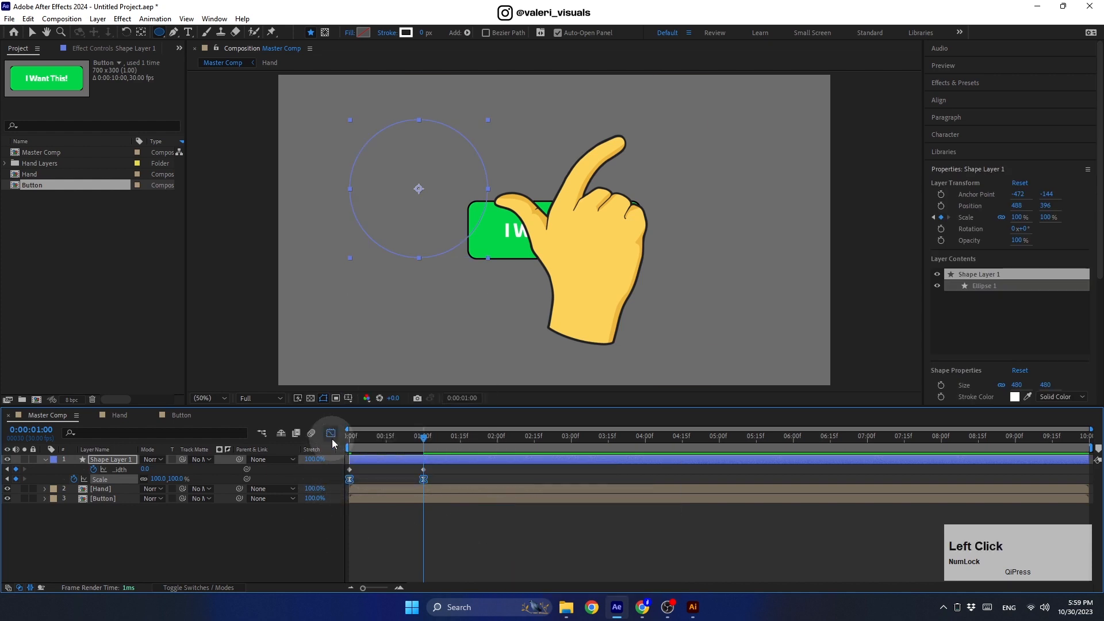
- Reshape the scale speed graph to peak early and slow down gradually, and preview the circle's animation
left_click(330, 432)
left_click_drag(410, 558, 385, 557)
left_click_drag(423, 436, 276, 447)
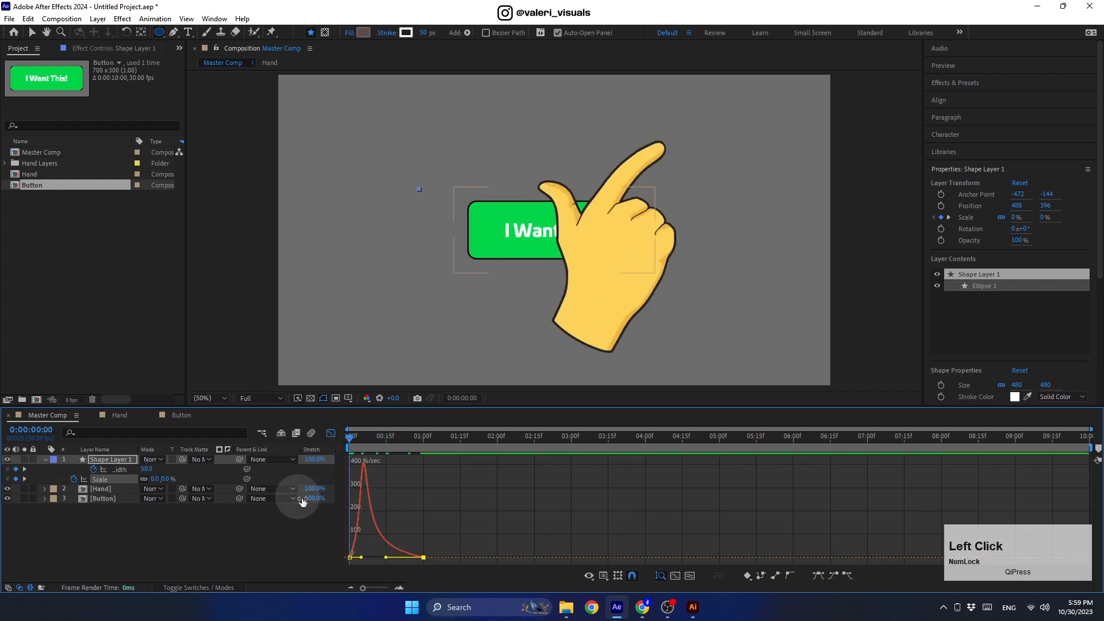
left_click(331, 432)
key("space")
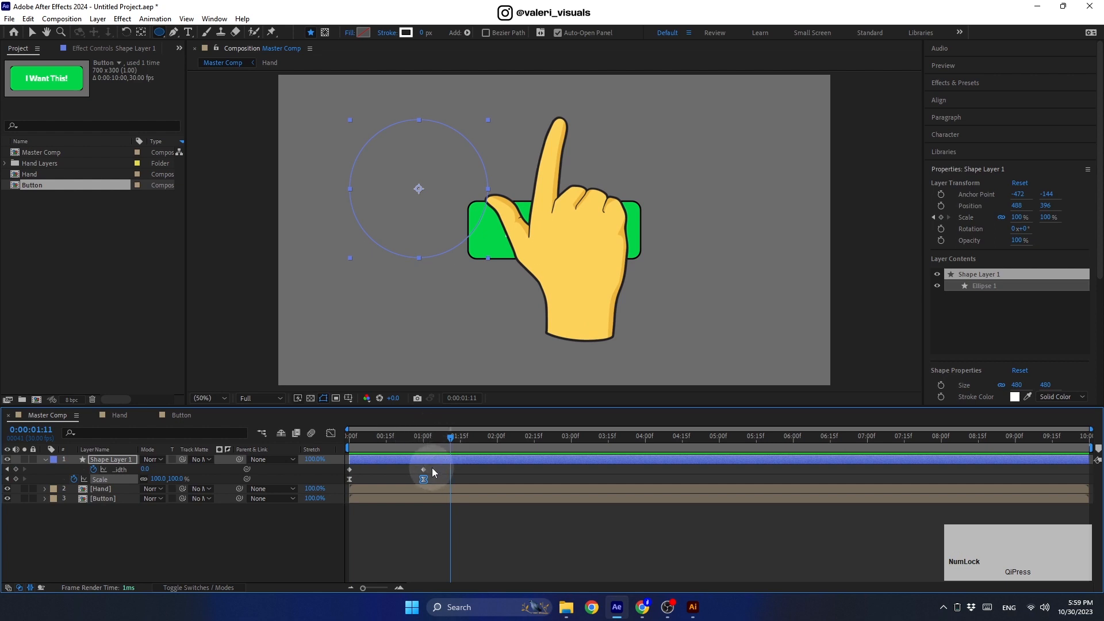
- Apply Easy Ease to both stroke width keyframes of the circle layer
left_click_drag(432, 466, 340, 473)
right_click(349, 472)
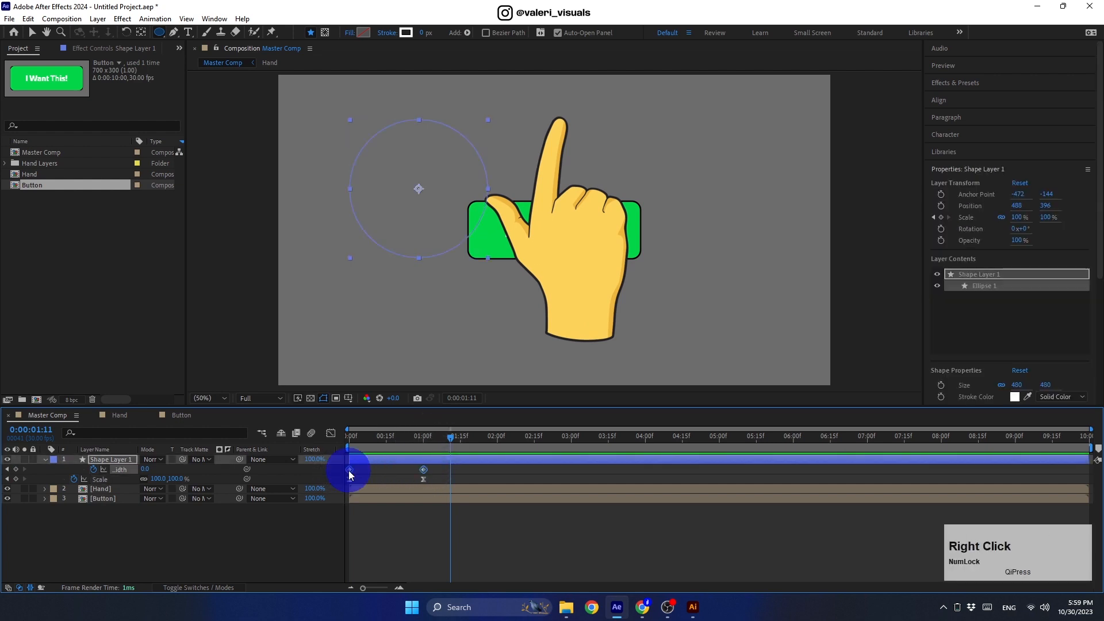
mouse_move(389, 465)
left_click(522, 499)
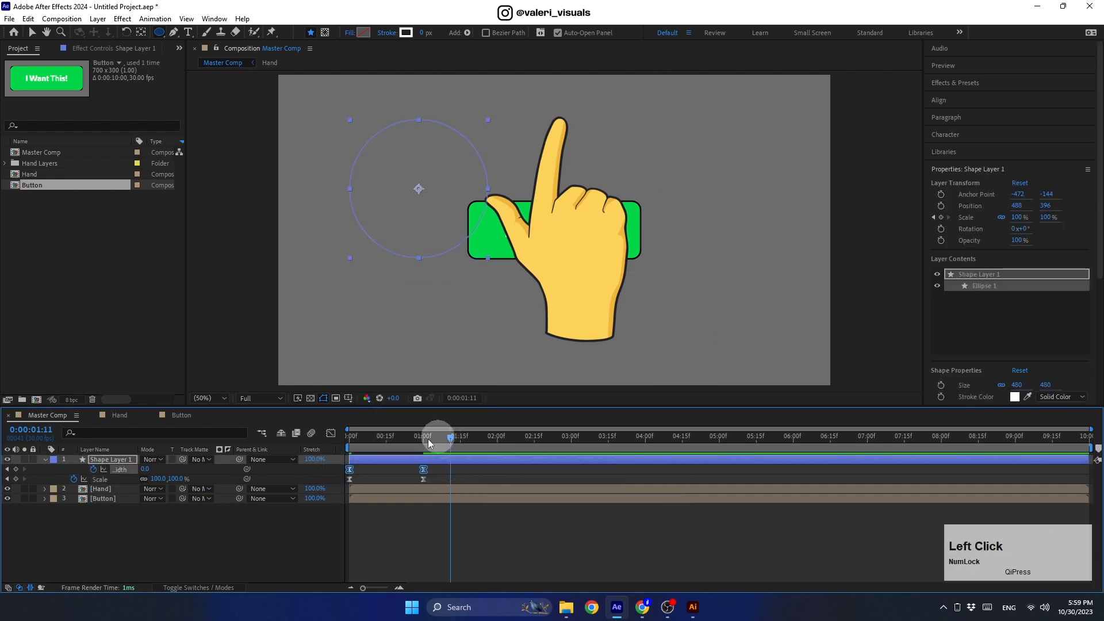
- Preview the circle's animation from the start and collapse the circle layer's properties
key("space")
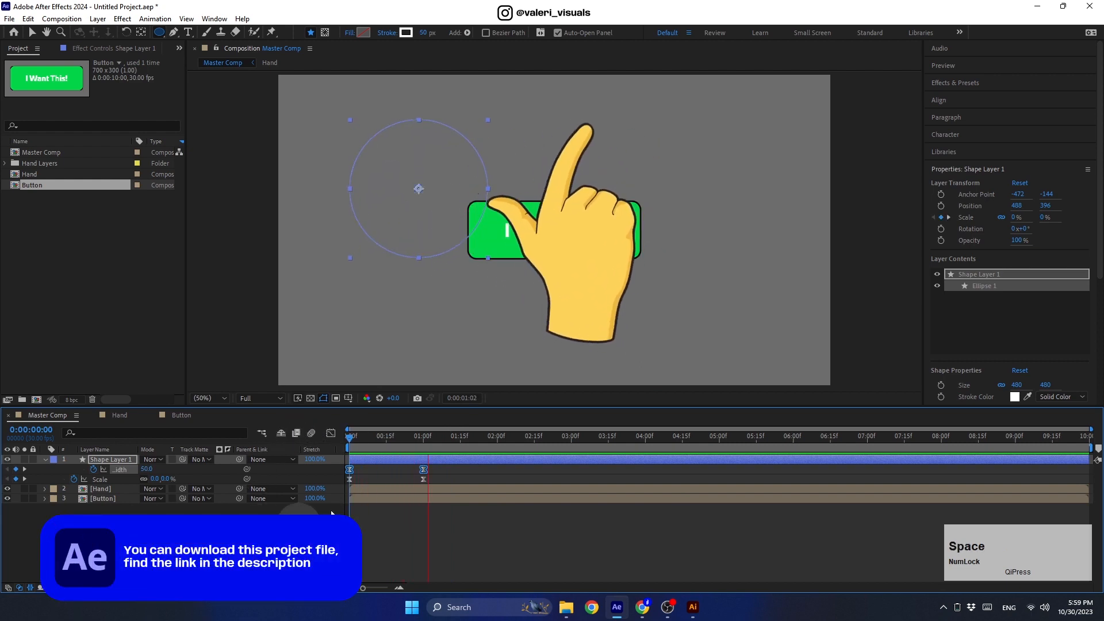
left_click(432, 438)
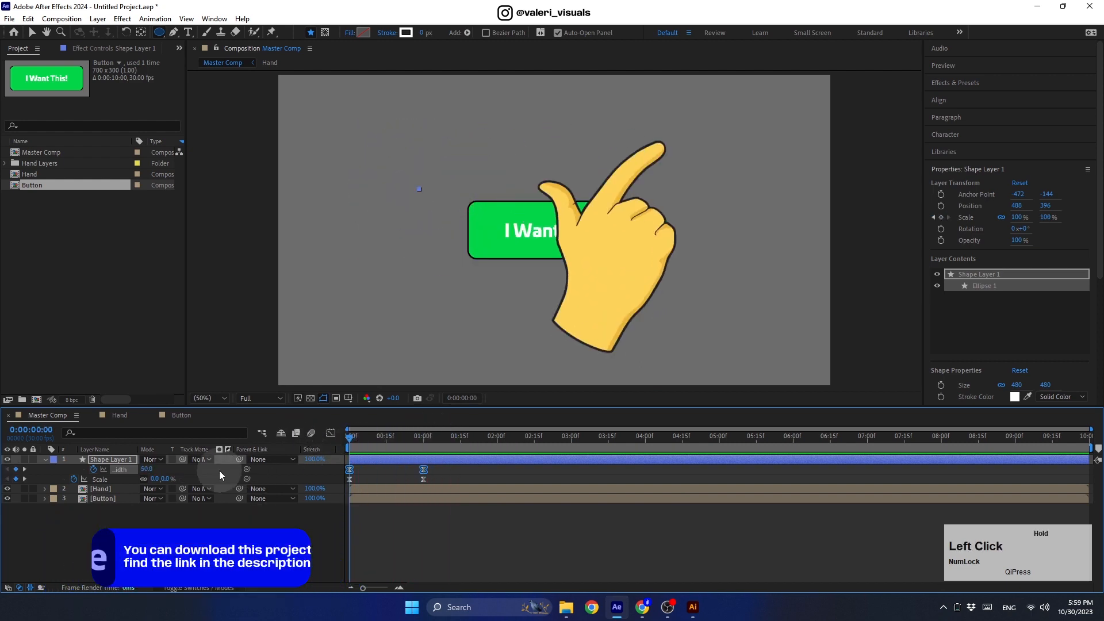
left_click(46, 460)
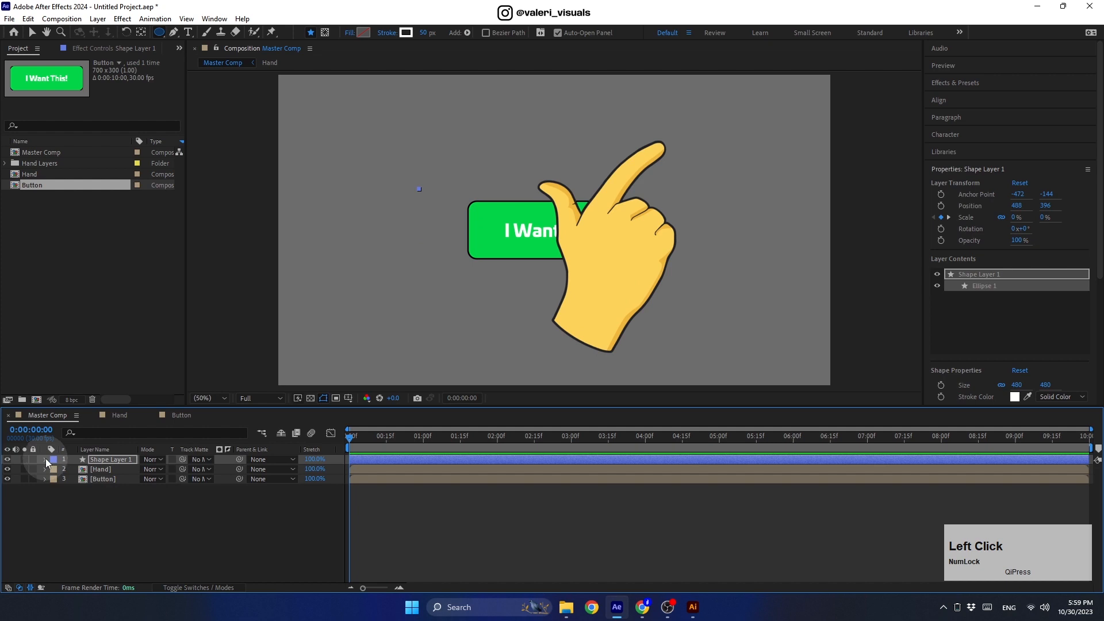
- Scale the Hand layer to 60% and move it to about 840, 730 so its fingertip rests on the button
left_click(361, 439)
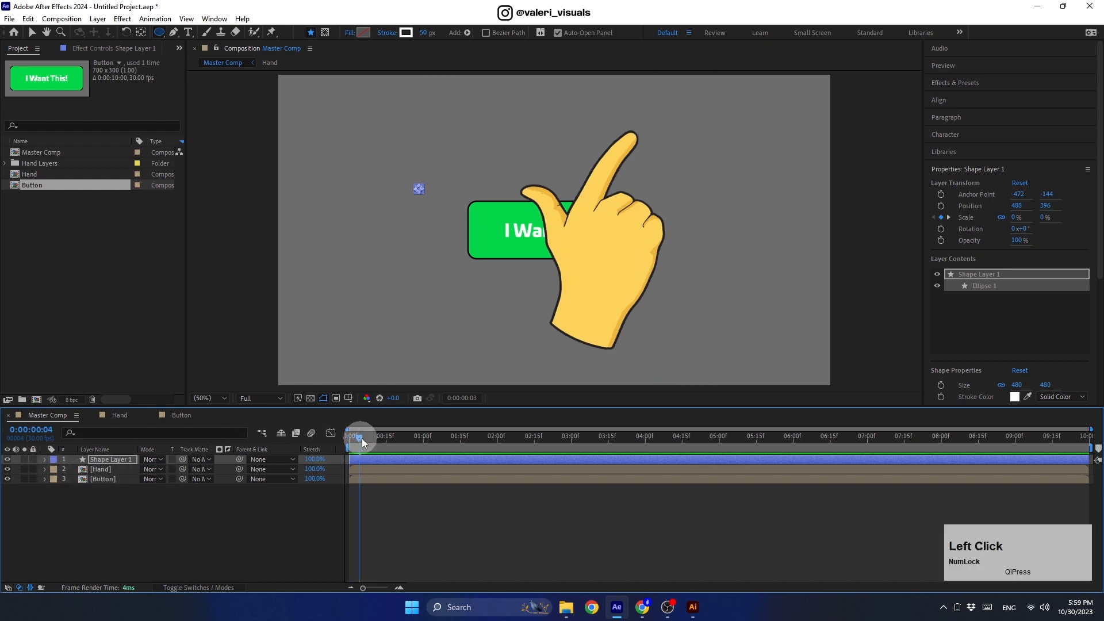
left_click_drag(361, 440, 425, 438)
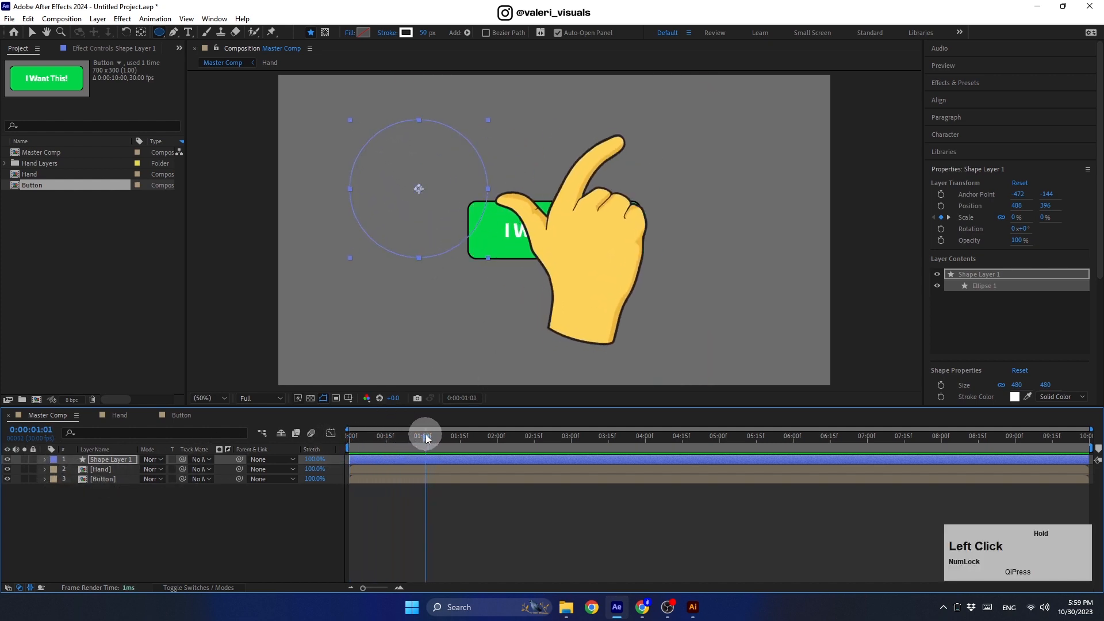
left_click(103, 471)
key("s")
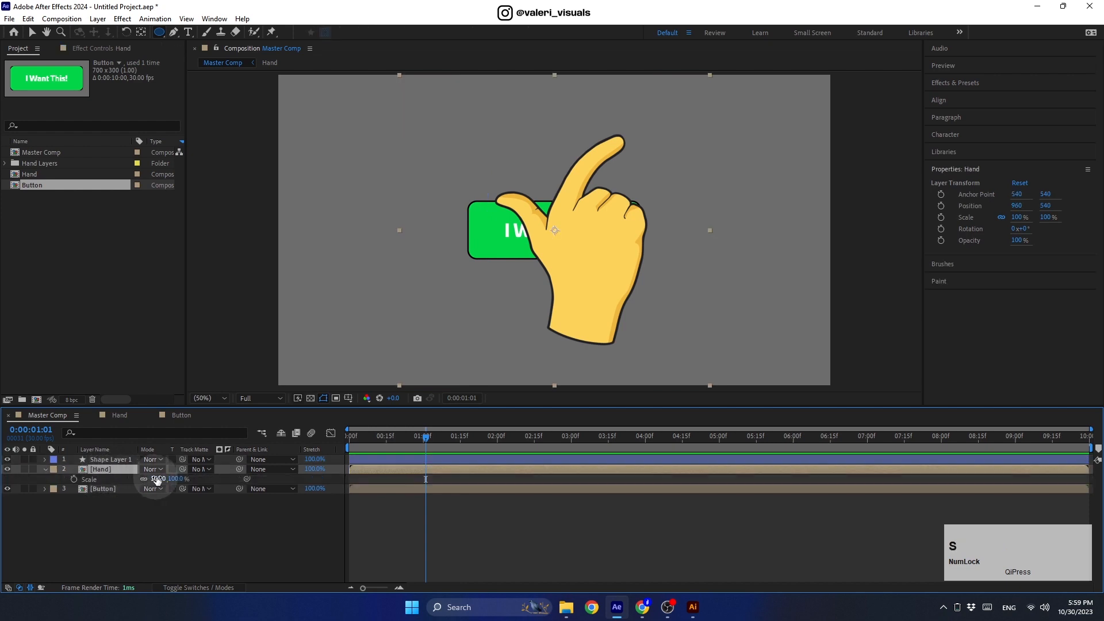
left_click(157, 479)
type("60")
key("Return")
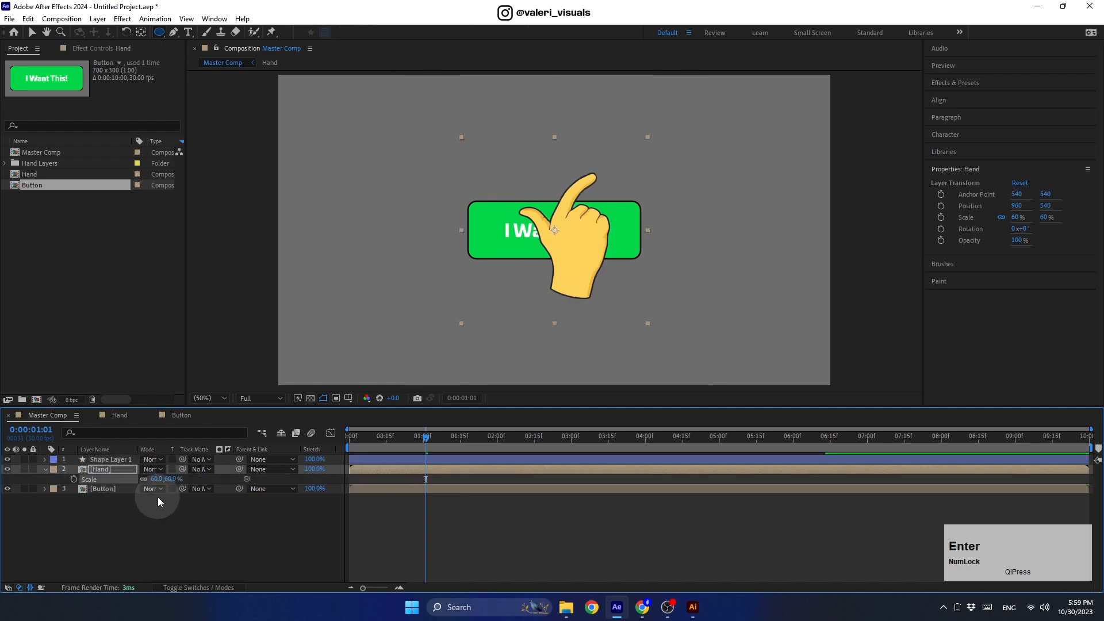
left_click(33, 32)
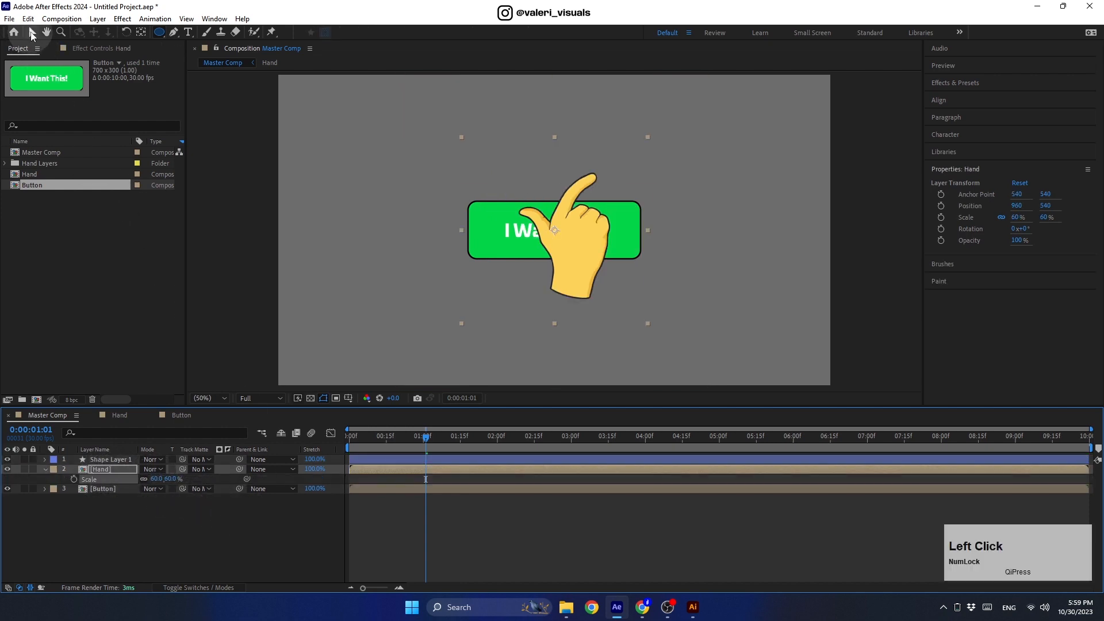
left_click_drag(571, 255, 537, 309)
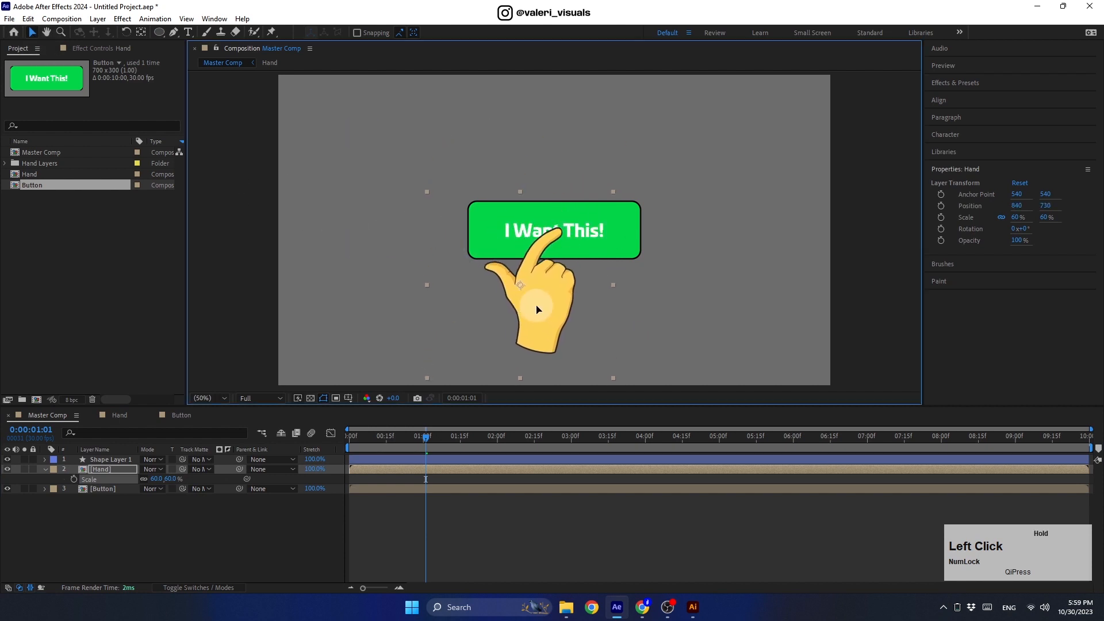
- Keyframe the hand's position at the 1-second mark, and move it off-screen past the frame's lower-left corner at 0 seconds, at about -288, 1292
left_click_drag(424, 440, 428, 443)
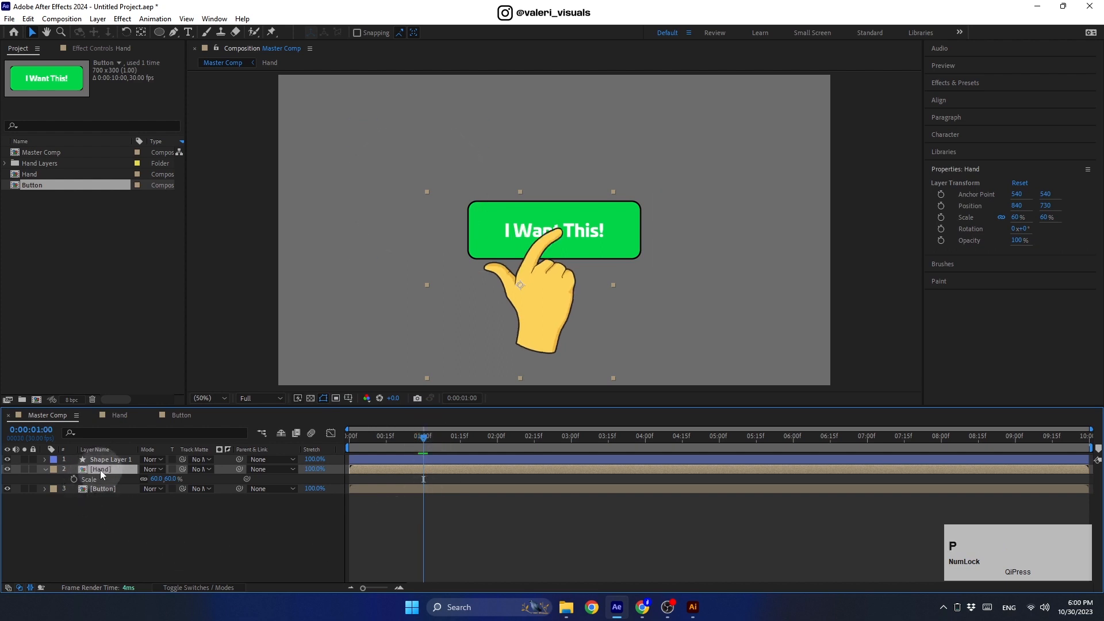
key("p")
left_click(74, 478)
left_click_drag(408, 441, 333, 454)
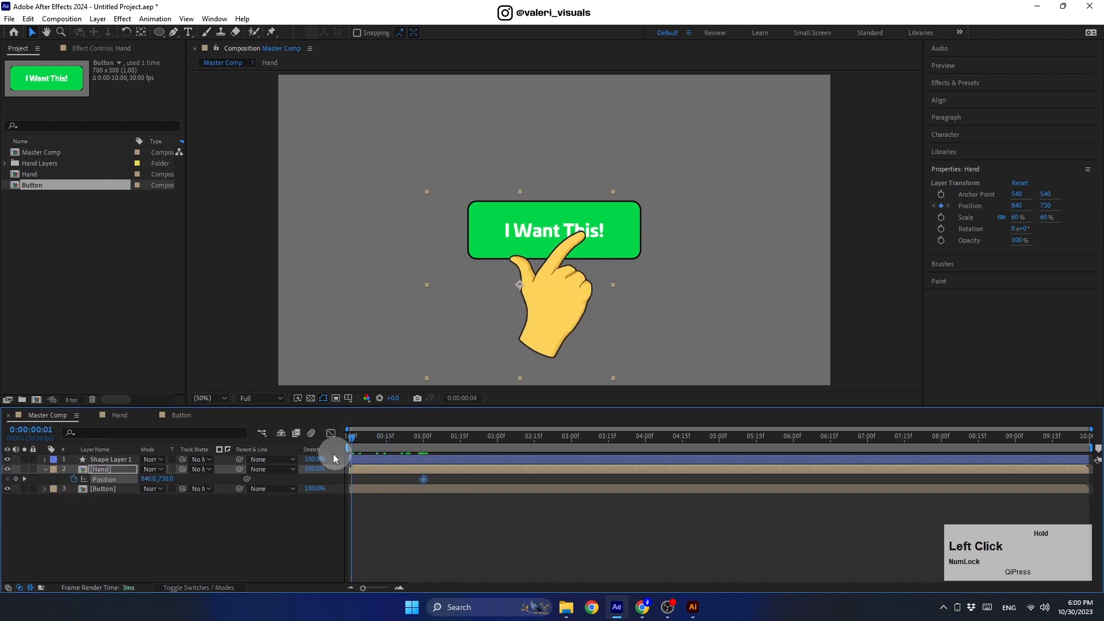
left_click_drag(484, 340, 220, 465)
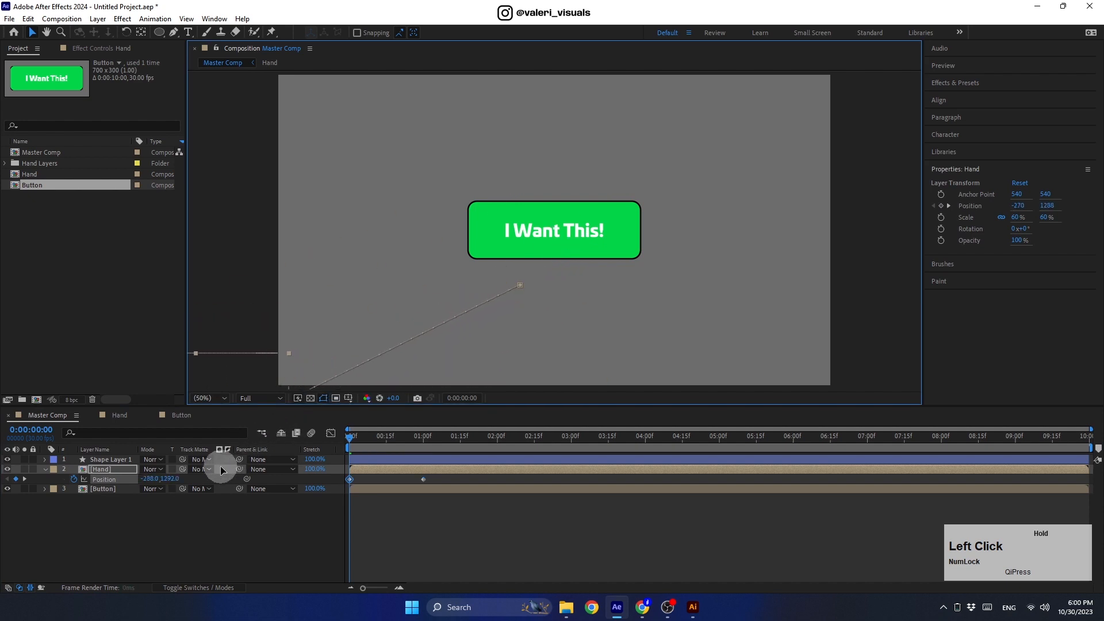
- Bend the hand's straight motion path into a curve that rises steeply into the final position, using the Convert Vertex tool
left_click(173, 32)
left_click_drag(187, 34, 233, 70)
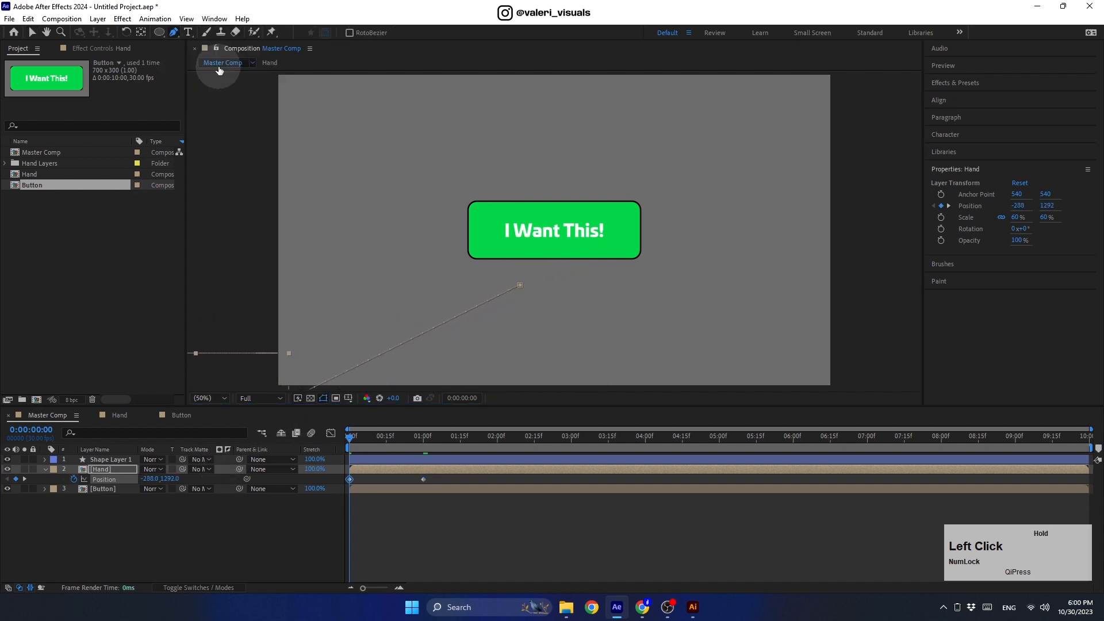
left_click(519, 286)
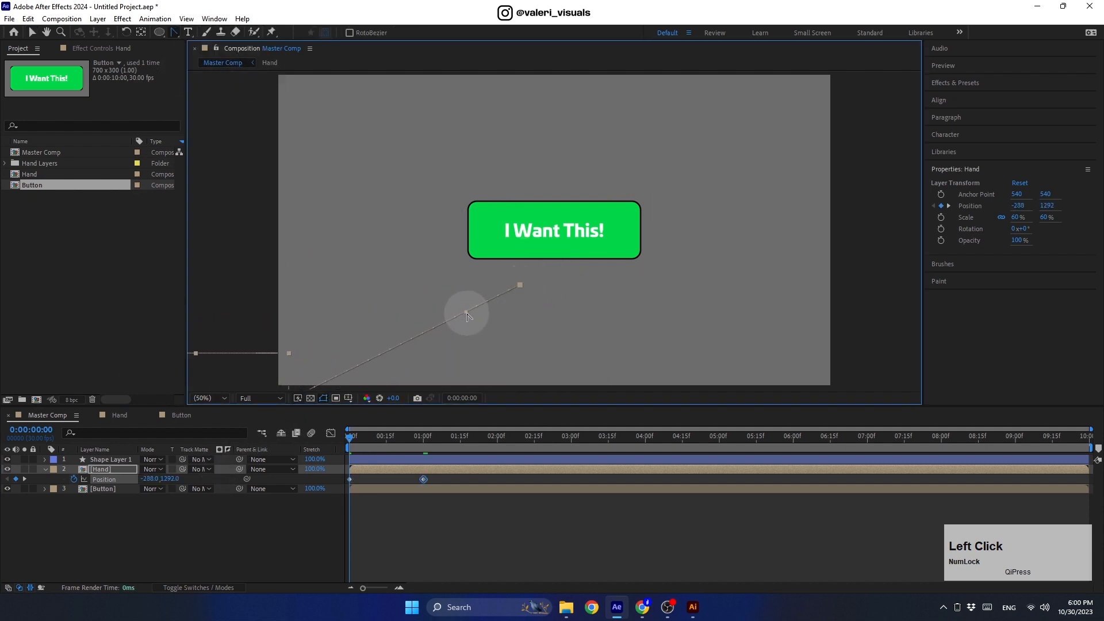
left_click_drag(487, 378, 508, 435)
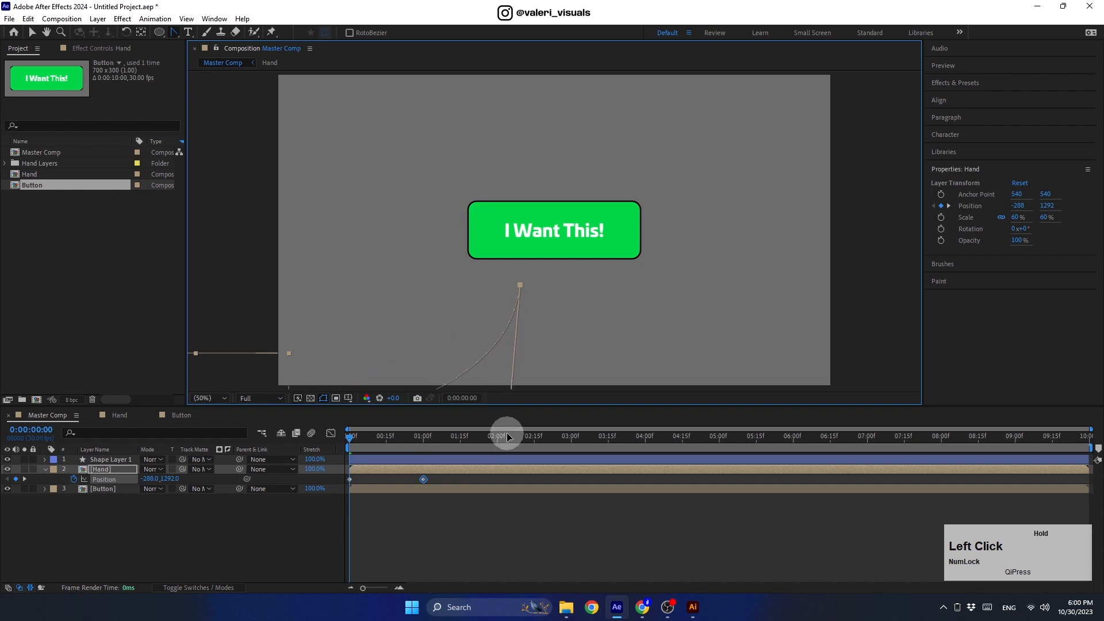
- Apply Easy Ease to both position keyframes of the Hand layer
left_click_drag(439, 477, 342, 522)
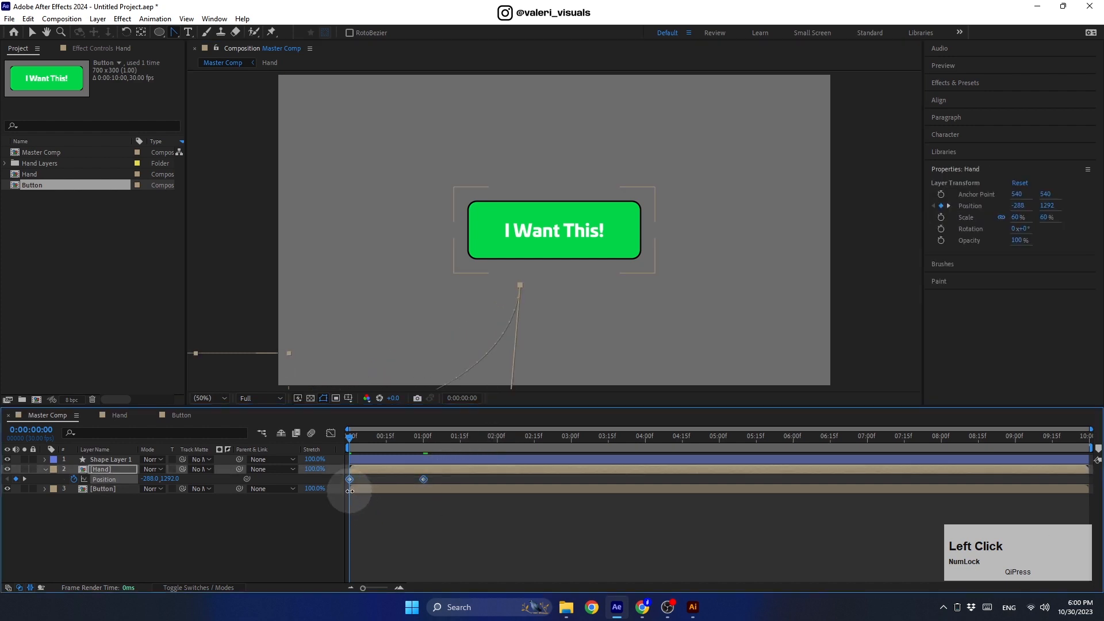
right_click(350, 481)
mouse_move(414, 470)
left_click(512, 511)
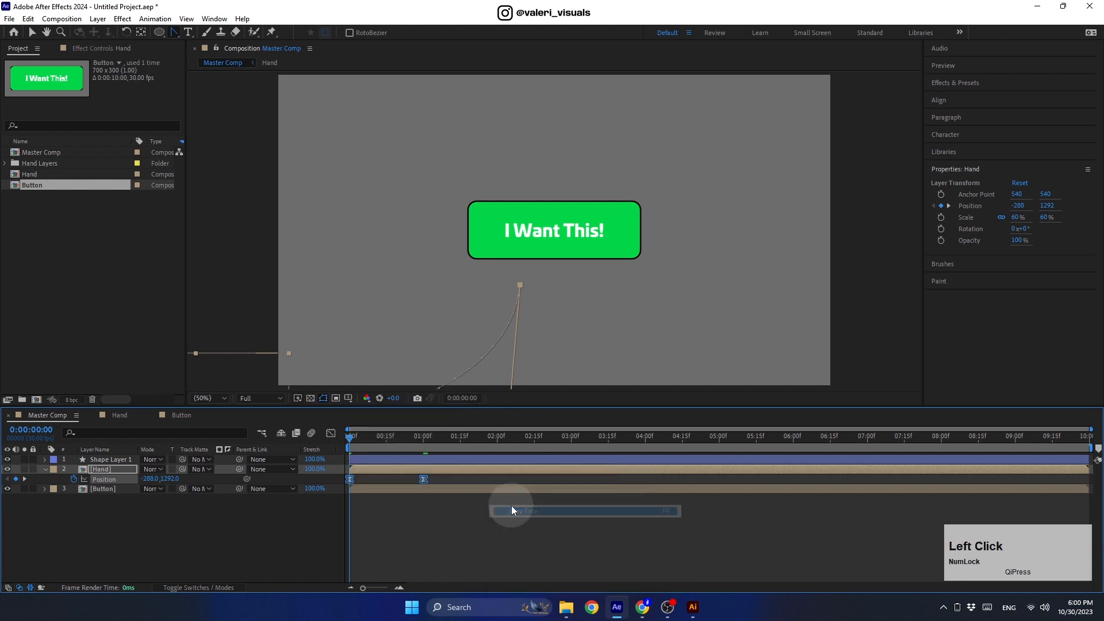
- Reshape the hand's position speed graph into a sharp peak midway, and scrub through the movement up to 1 second
left_click(331, 433)
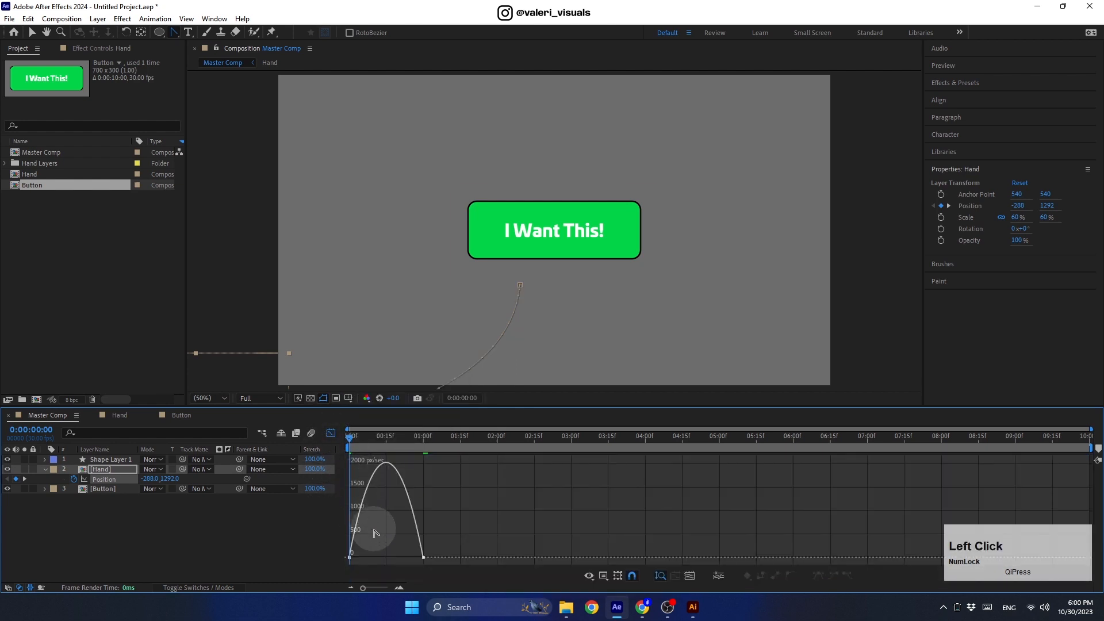
left_click_drag(359, 557, 394, 557)
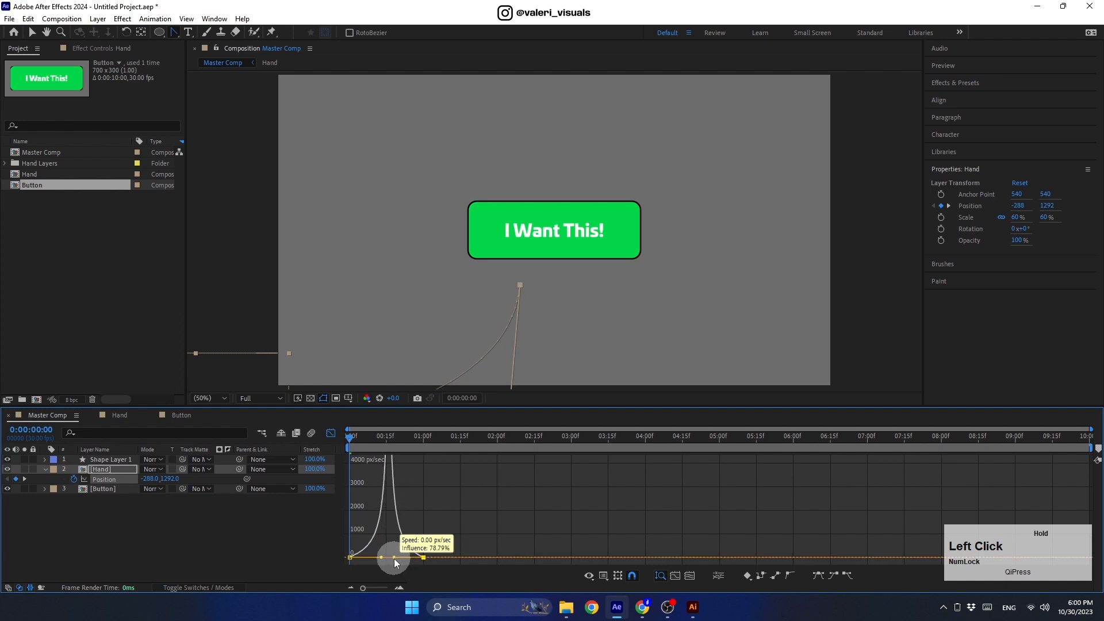
left_click(331, 433)
left_click_drag(371, 451, 423, 455)
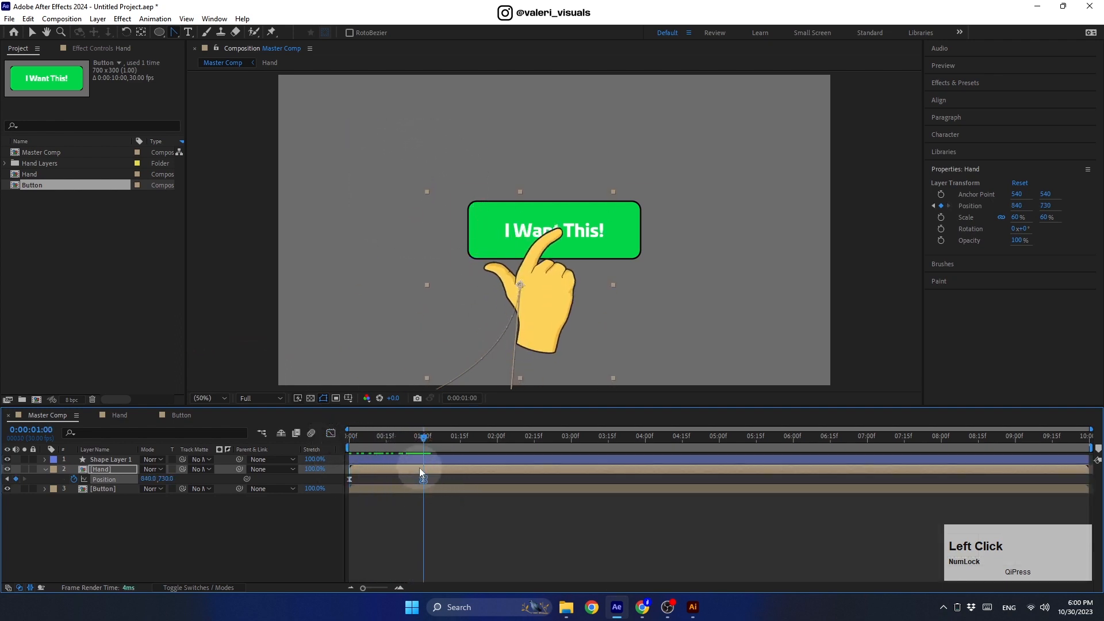
- Shift all keyframes in the Hand composition so they start at 0:00:00:20, and return to Master Comp
double_click(419, 467)
left_click_drag(494, 479, 339, 567)
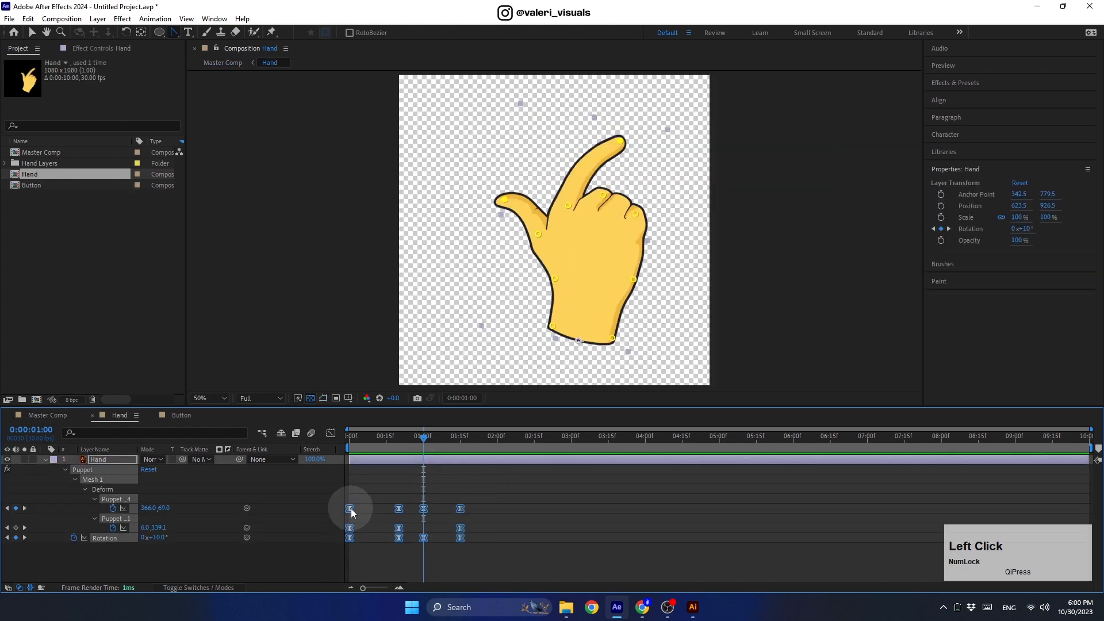
left_click_drag(352, 512, 408, 508)
left_click_drag(422, 441, 398, 451)
left_click_drag(406, 509, 400, 511)
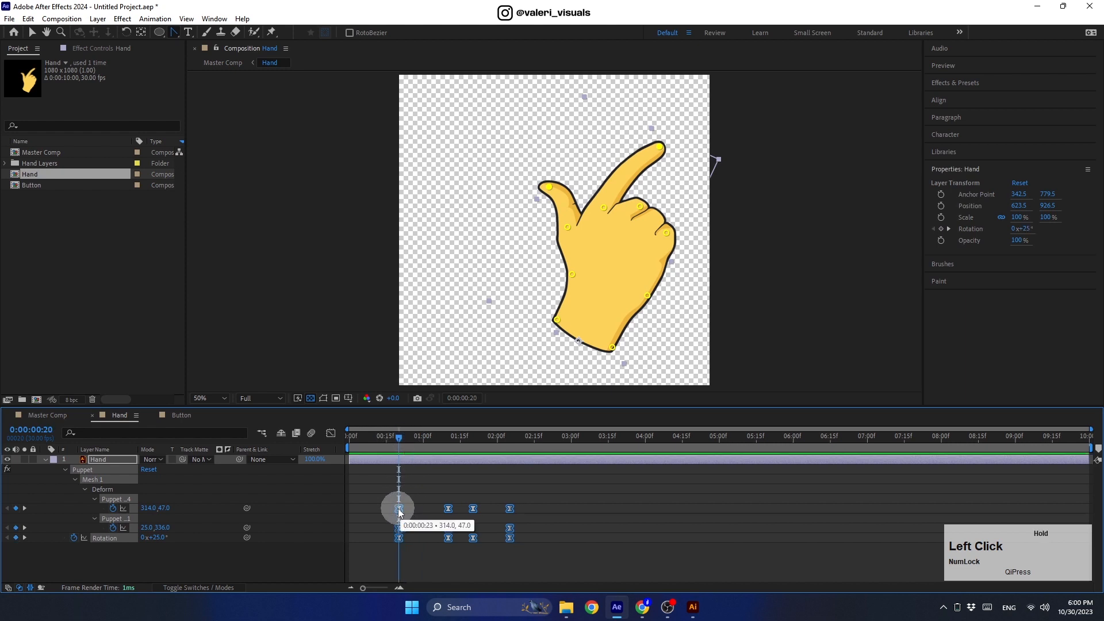
left_click(47, 415)
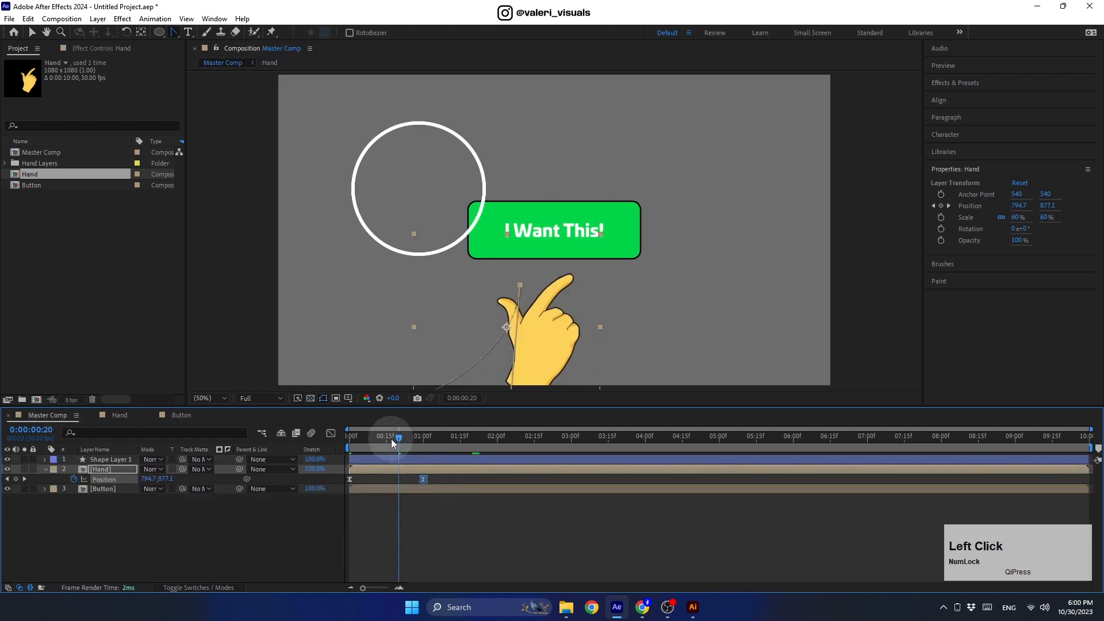
- Add scale keyframes of 100% to the Button layer at 0:00:01:20 and 0:00:02:00
left_click_drag(391, 439, 471, 461)
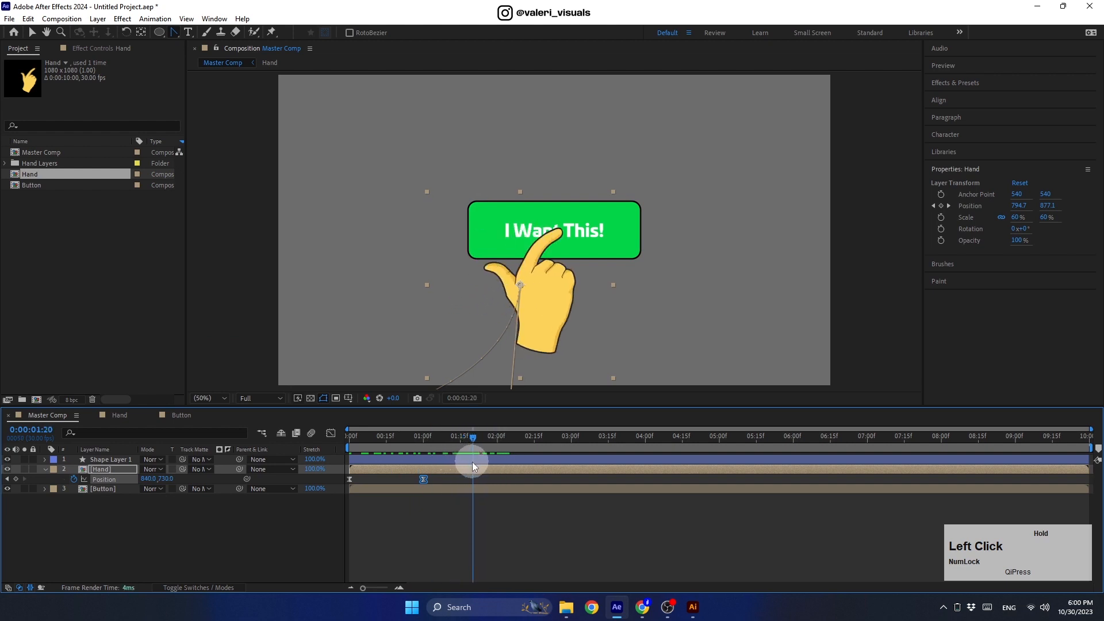
left_click(453, 489)
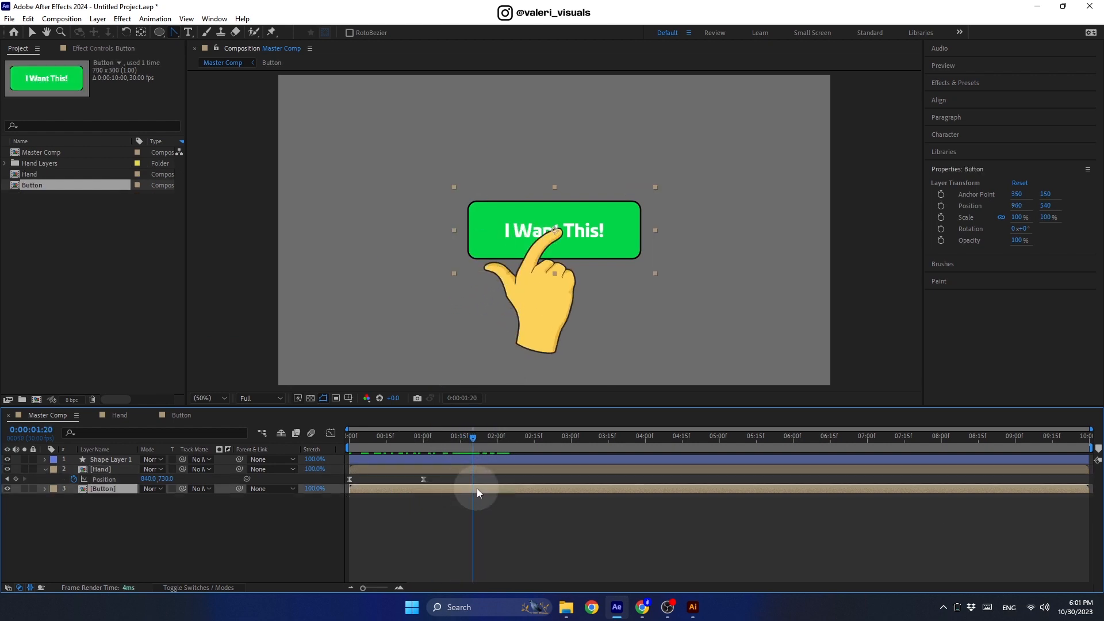
key("s")
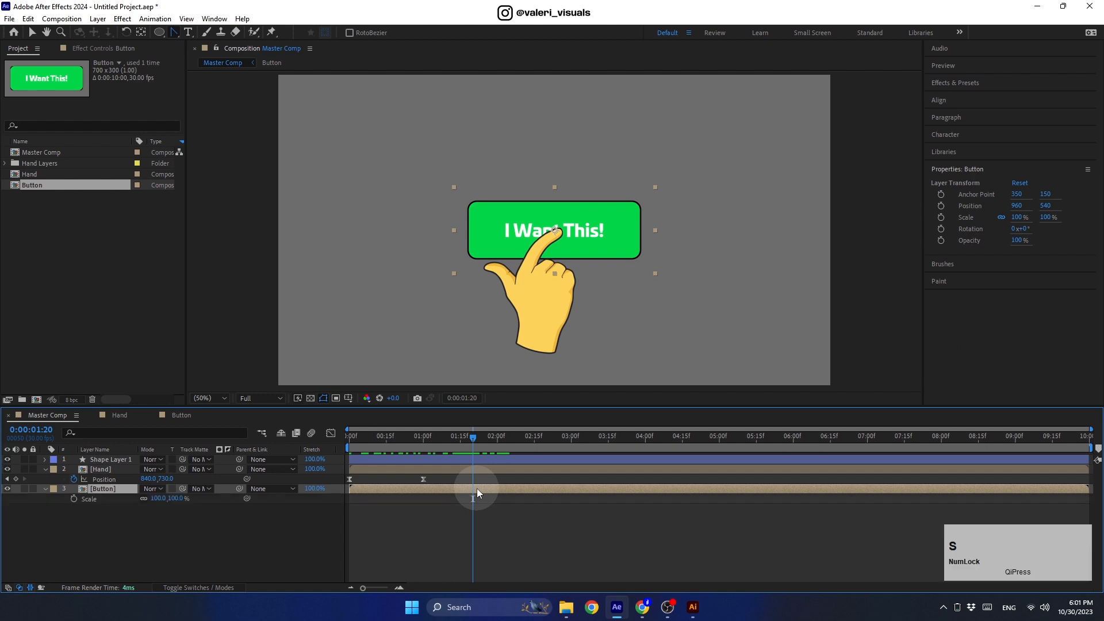
left_click(74, 499)
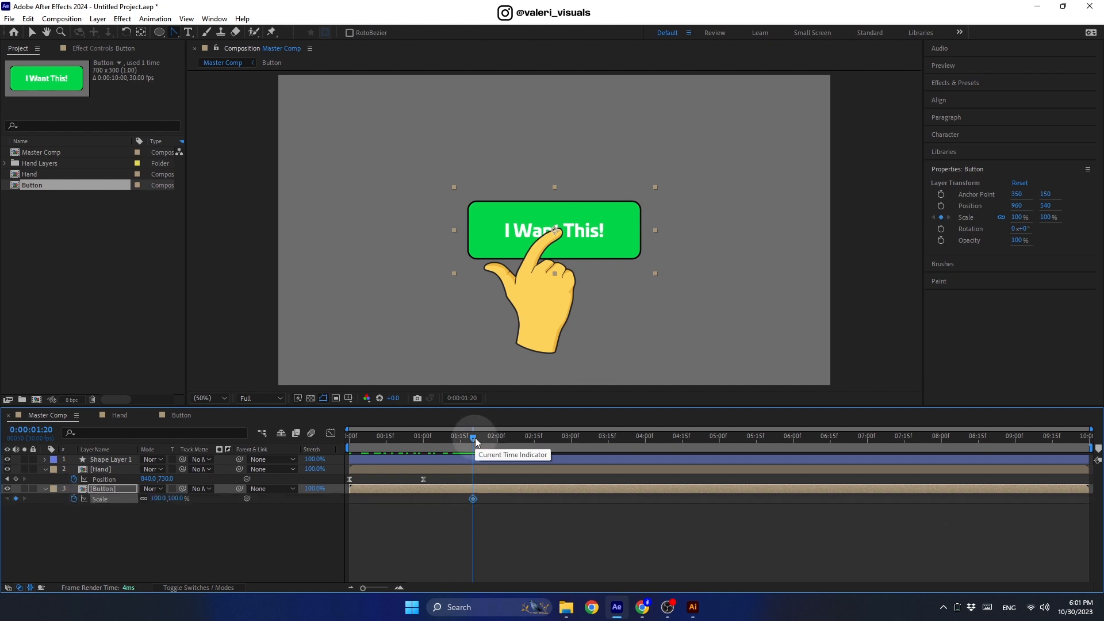
mouse_move(475, 437)
left_mouse_down()
mouse_move(497, 443)
mouse_move(485, 441)
left_mouse_up()
left_click(16, 499)
left_click(157, 498)
type("60")
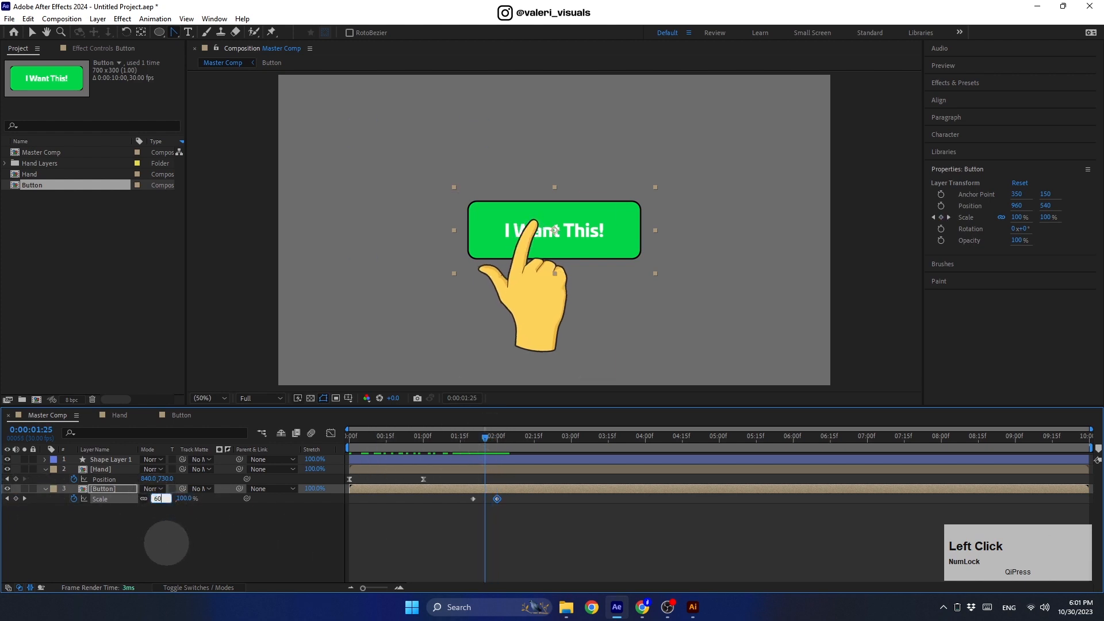
key("Return")
key("ctrl+z")
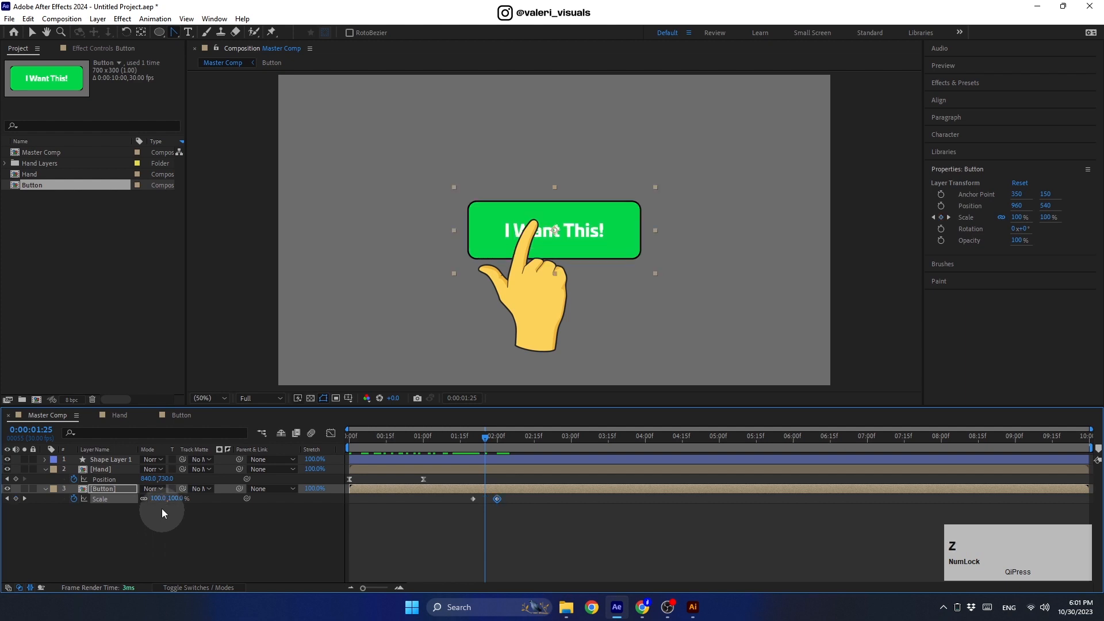
- Set the Button layer's scale to 80% at 0:00:01:25
left_click(155, 499)
type("80")
key("Return")
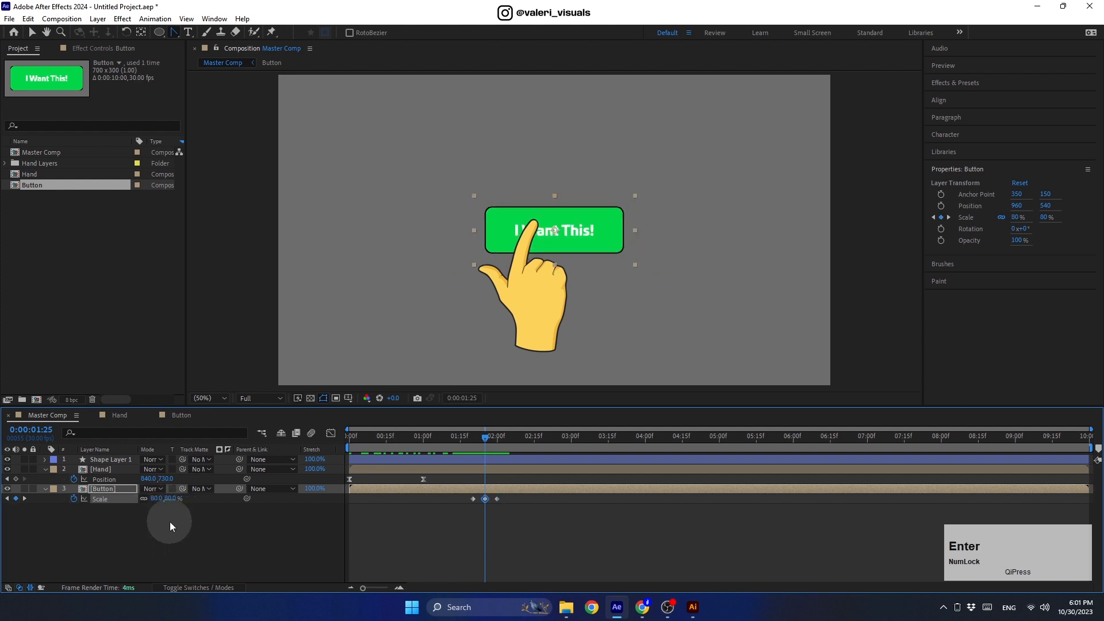
- Apply Easy Ease to all three scale keyframes of the Button layer
left_click_drag(514, 495, 432, 537)
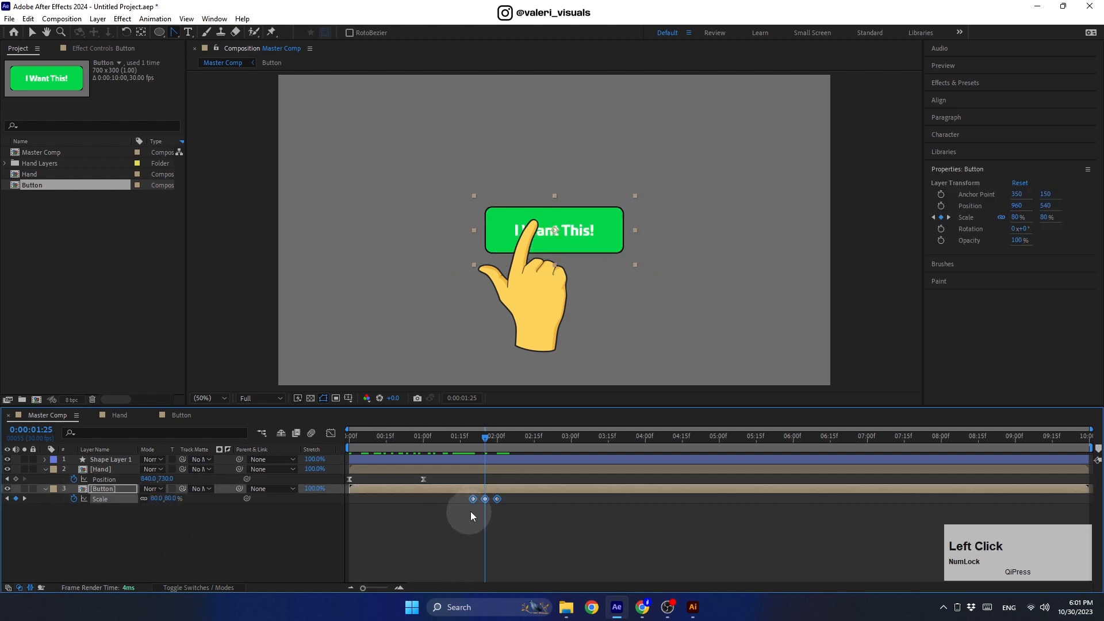
right_click(473, 499)
mouse_move(524, 493)
left_click(649, 529)
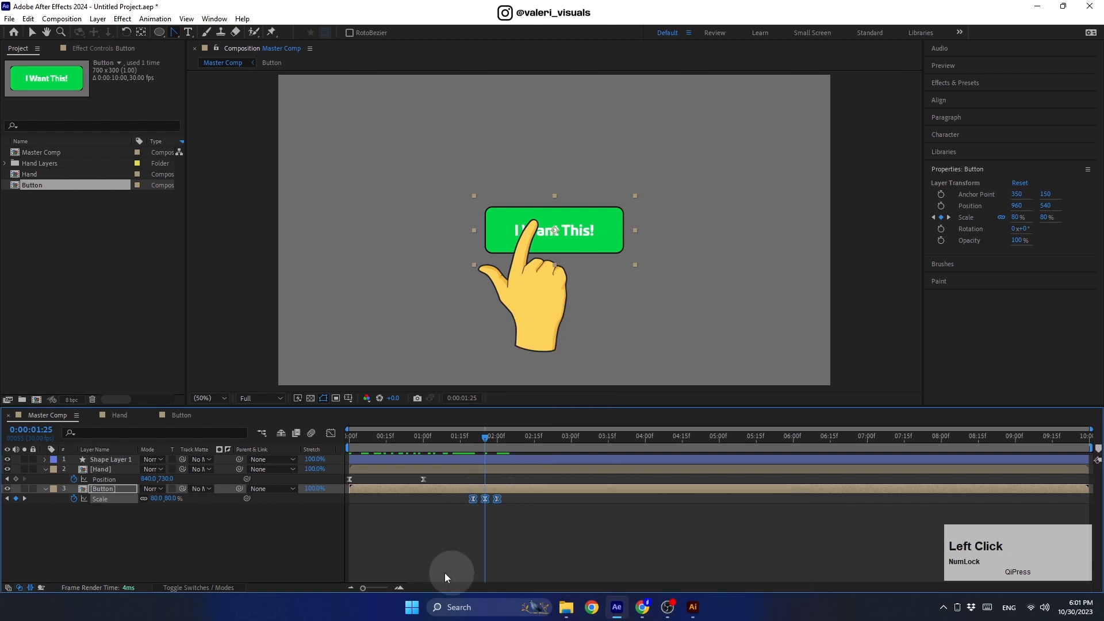
- Reshape the button's scale speed graph to peak early and slow down with 100% influence, and preview the press from about 1 second
left_click(330, 433)
left_click_drag(513, 491, 482, 516)
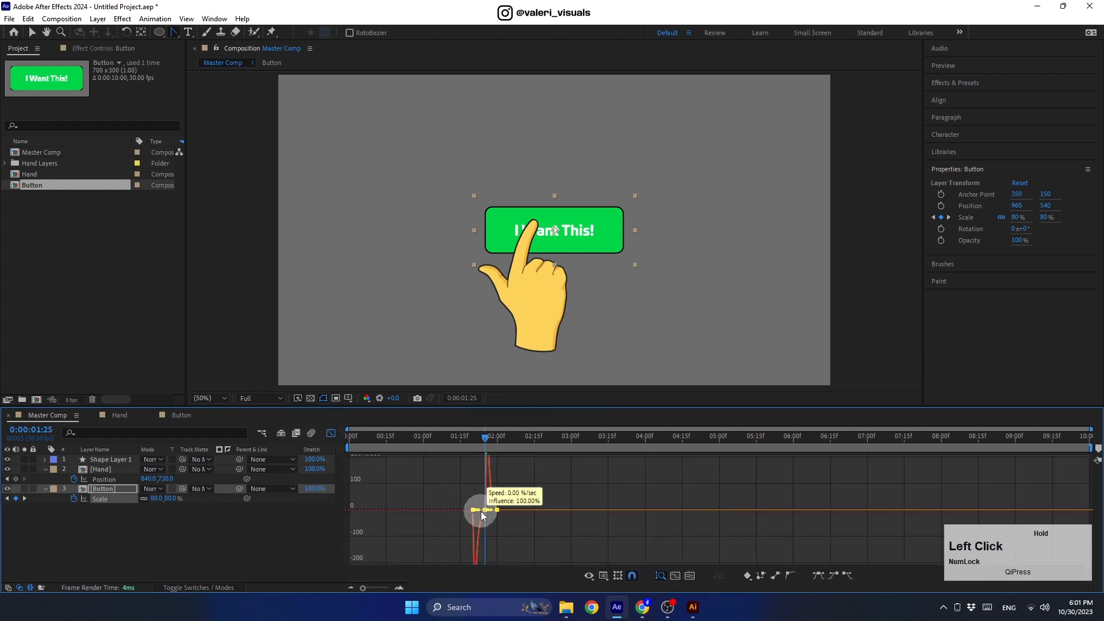
left_click(331, 434)
left_click_drag(477, 443, 422, 454)
key("space")
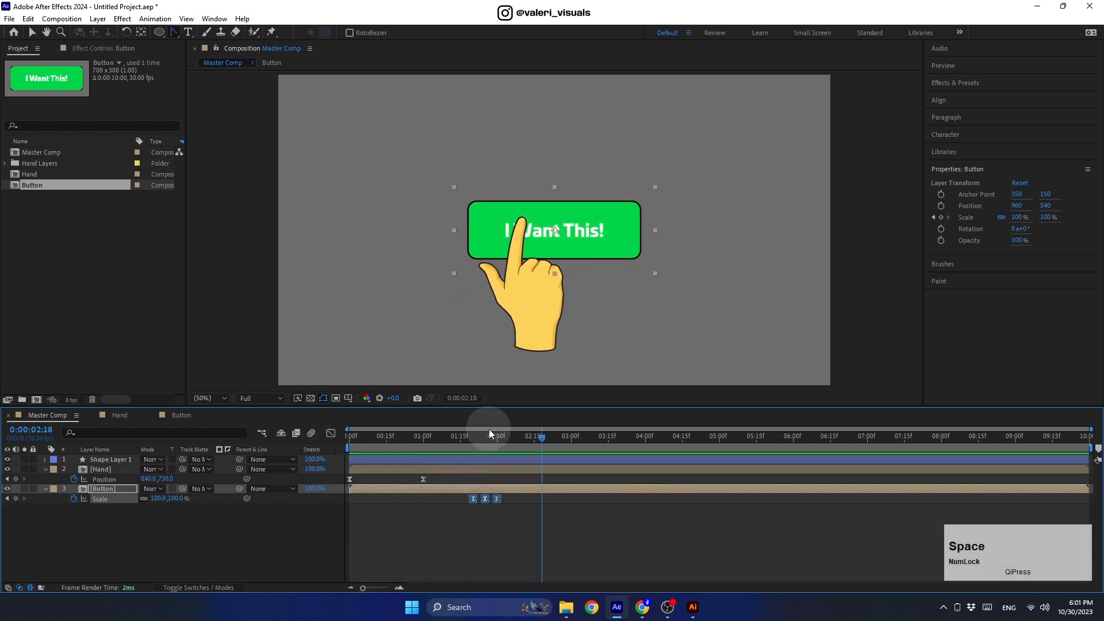
- Delay Shape Layer 1 to start shortly before 0:00:01:20 and move its circle onto the hand's fingertip over the button
left_click_drag(471, 440, 473, 445)
left_click(436, 458)
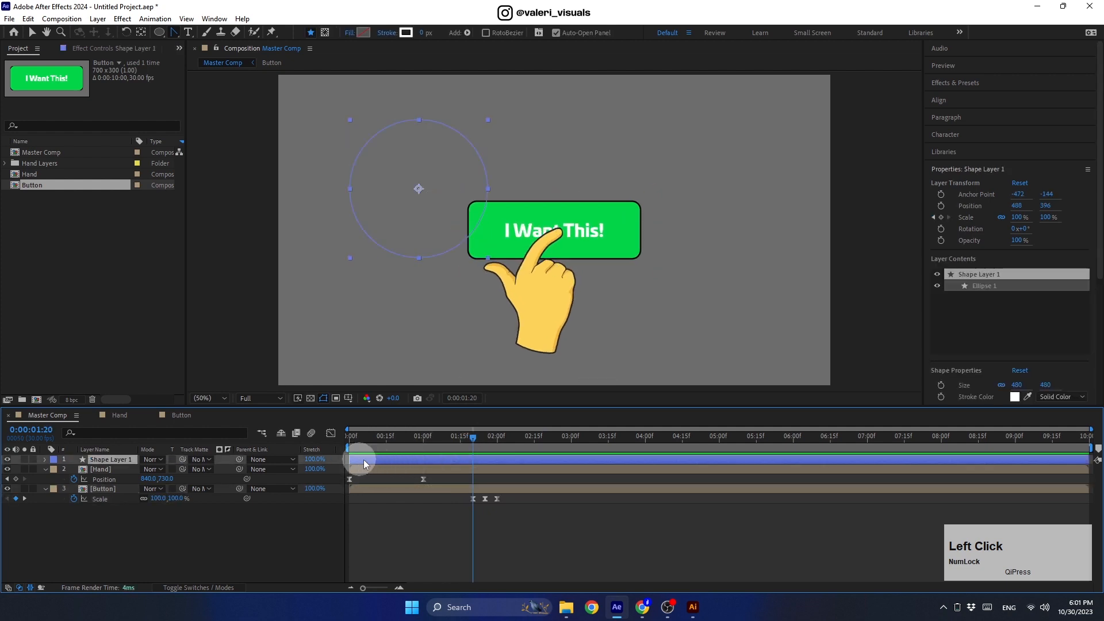
left_click_drag(364, 460, 465, 471)
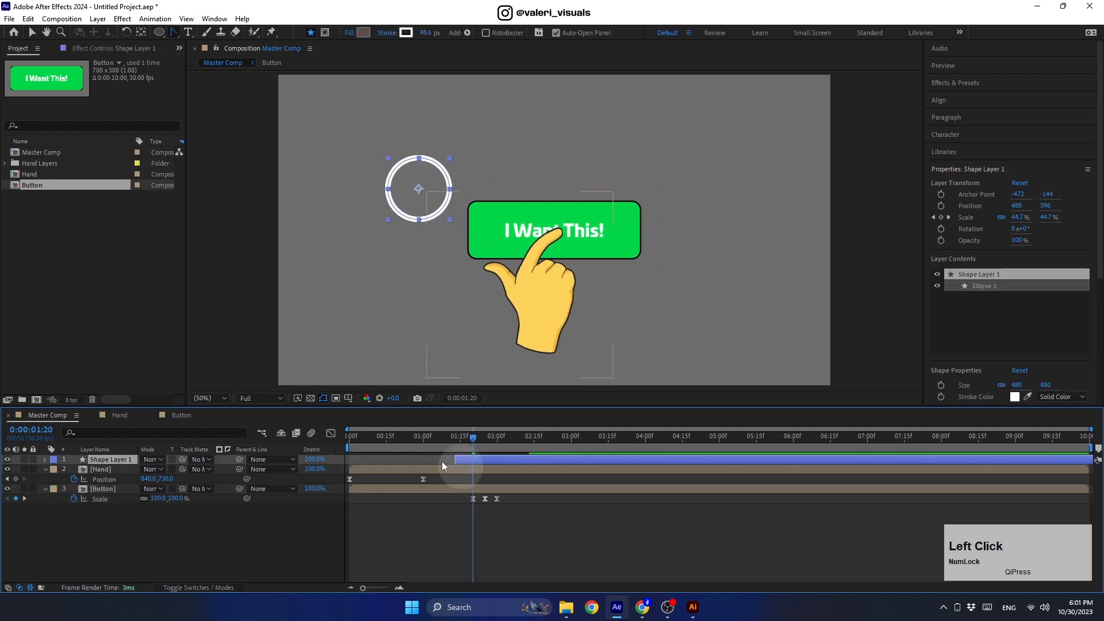
left_click(31, 31)
left_click_drag(424, 196, 563, 242)
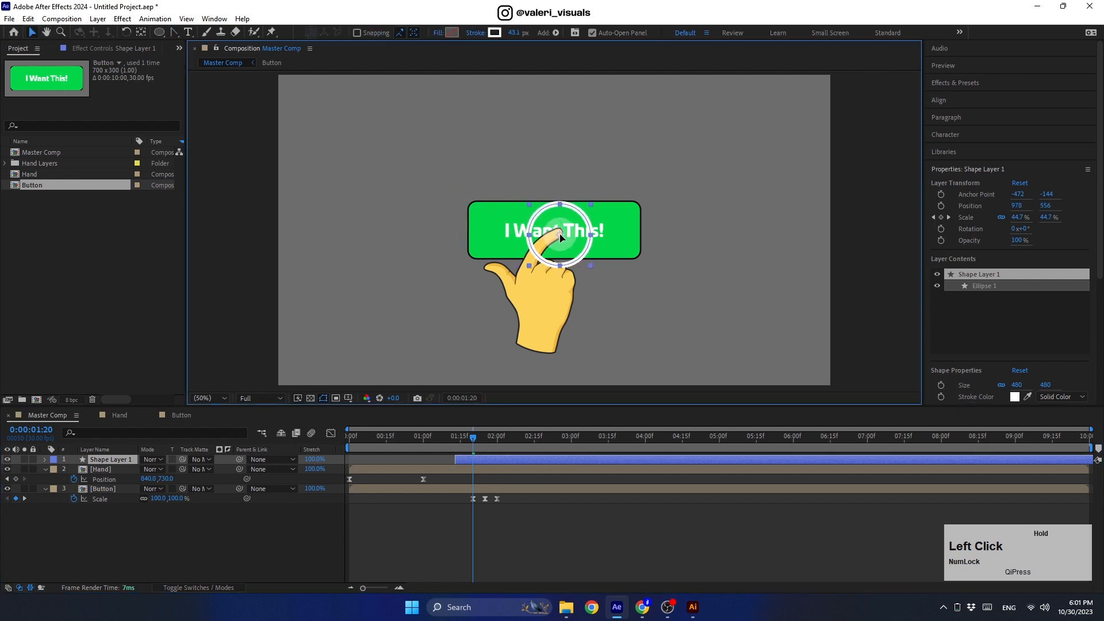
- Place Shape Layer 1 between the Hand and Button layers and delay its start slightly, to about 0:00:01:17
left_click_drag(121, 459, 118, 477)
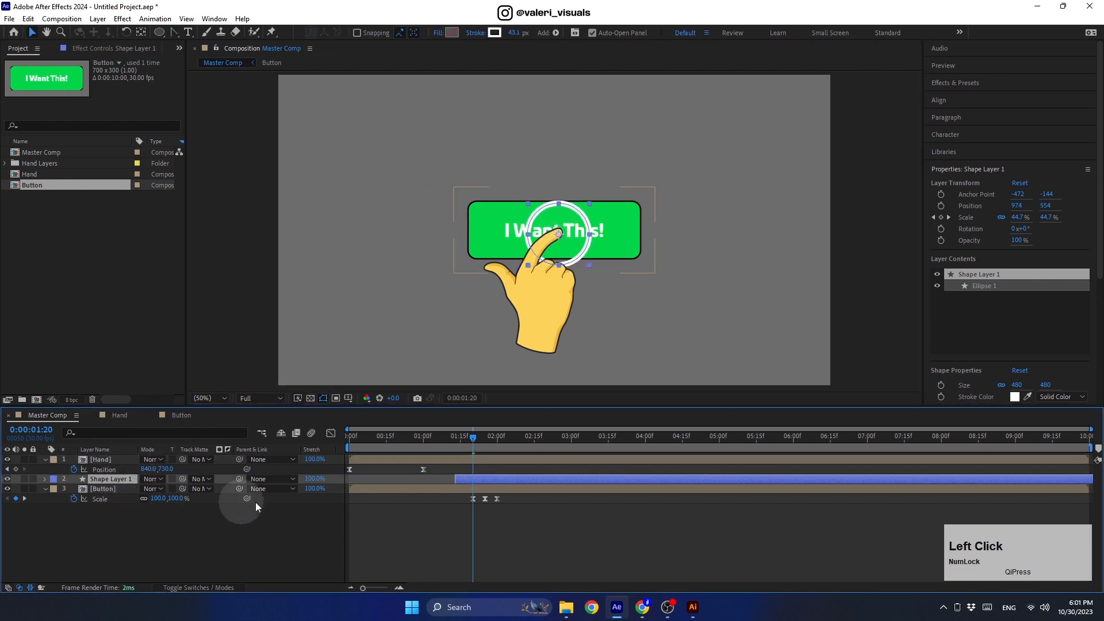
left_click_drag(460, 476, 471, 485)
- Return to the start of the timeline and collapse the Hand and Button layer properties
left_click_drag(471, 440, 352, 487)
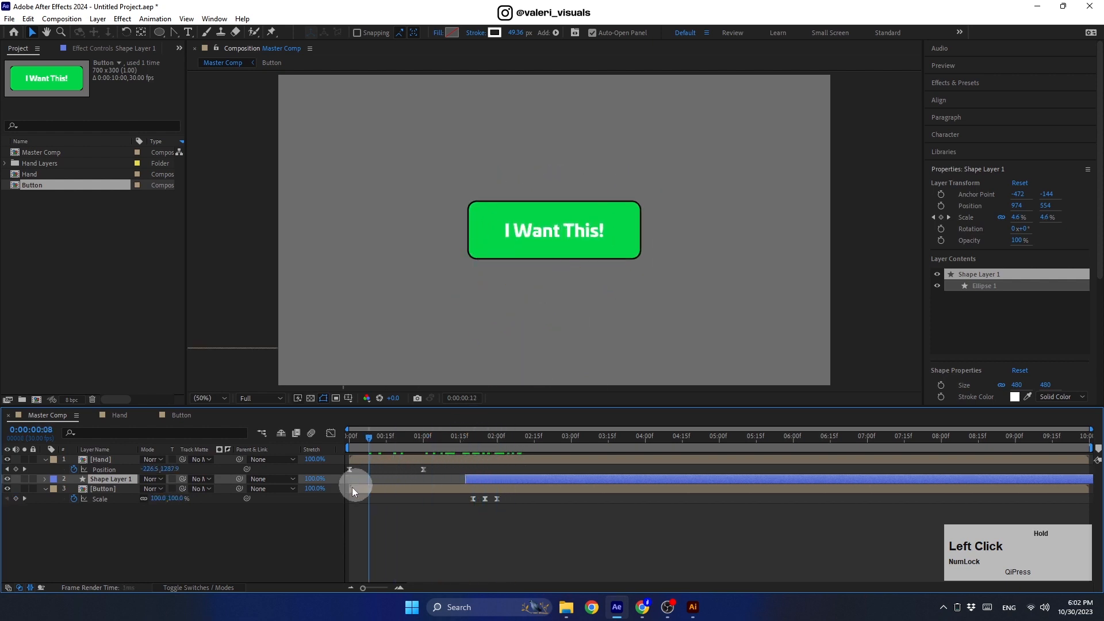
left_click(45, 459)
left_click(44, 479)
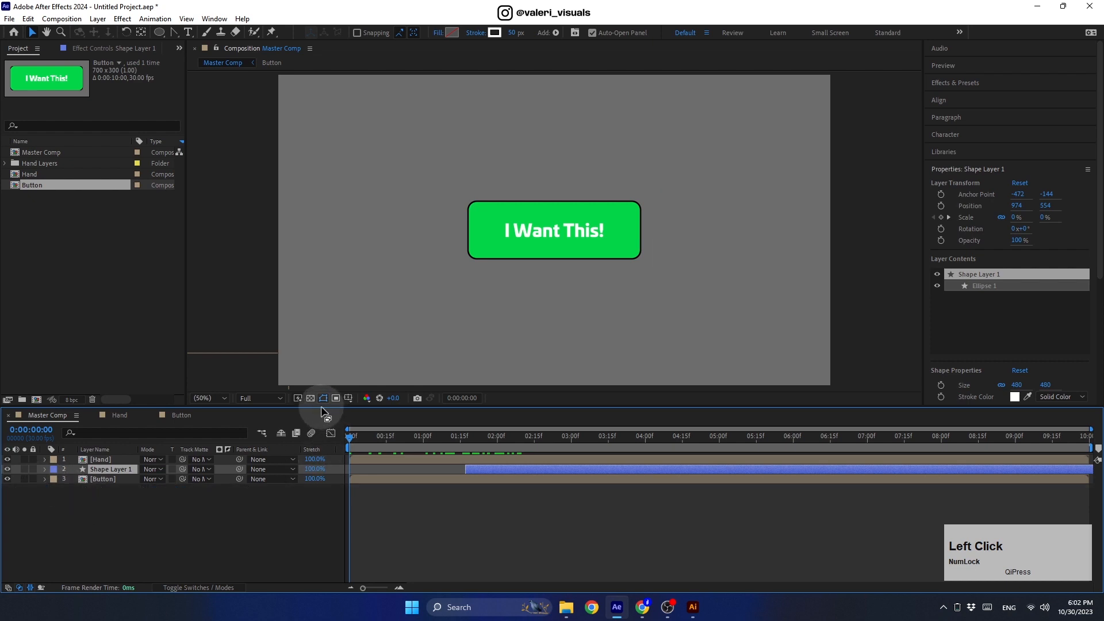
- Create a 1920 × 1080 px solid named BG in orange FFBD00 and place it beneath all other layers
right_click(165, 530)
mouse_move(259, 386)
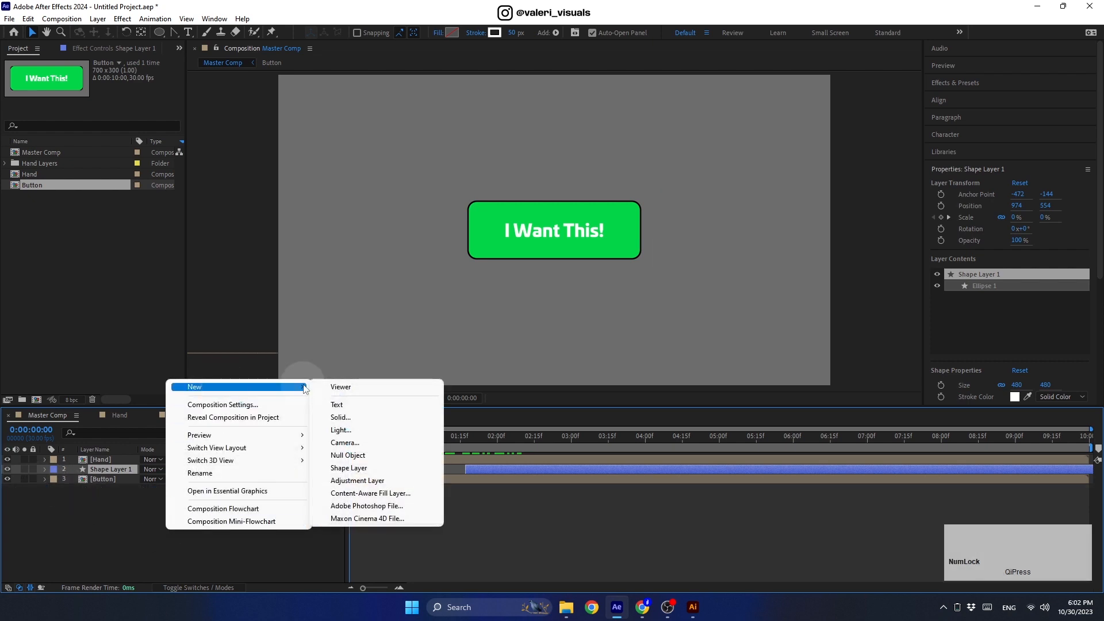
left_click(335, 418)
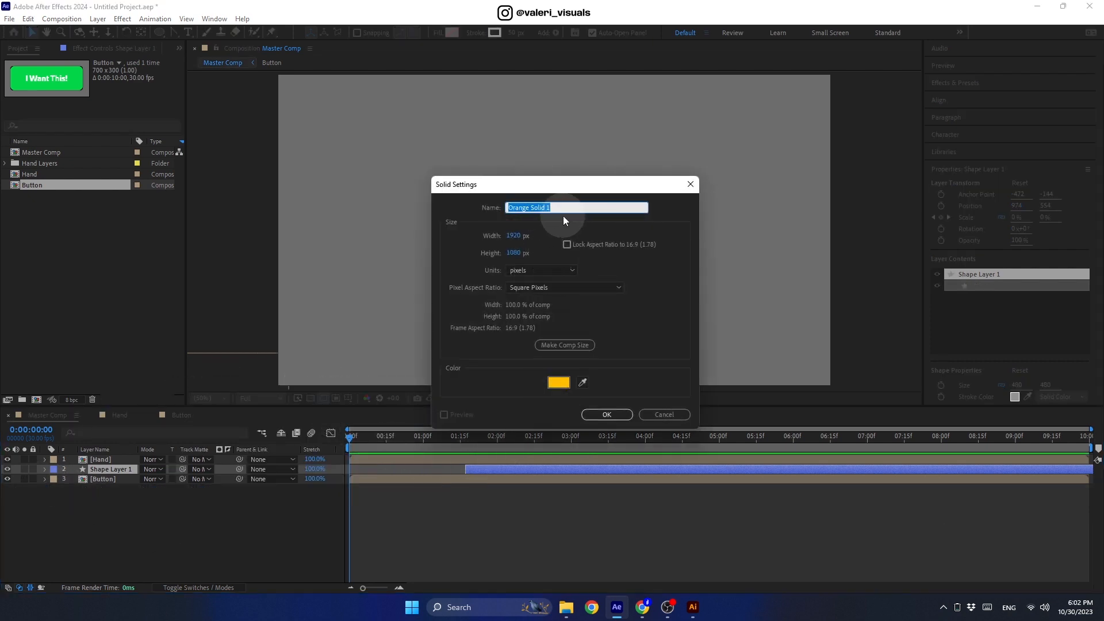
type("BG")
left_click(558, 382)
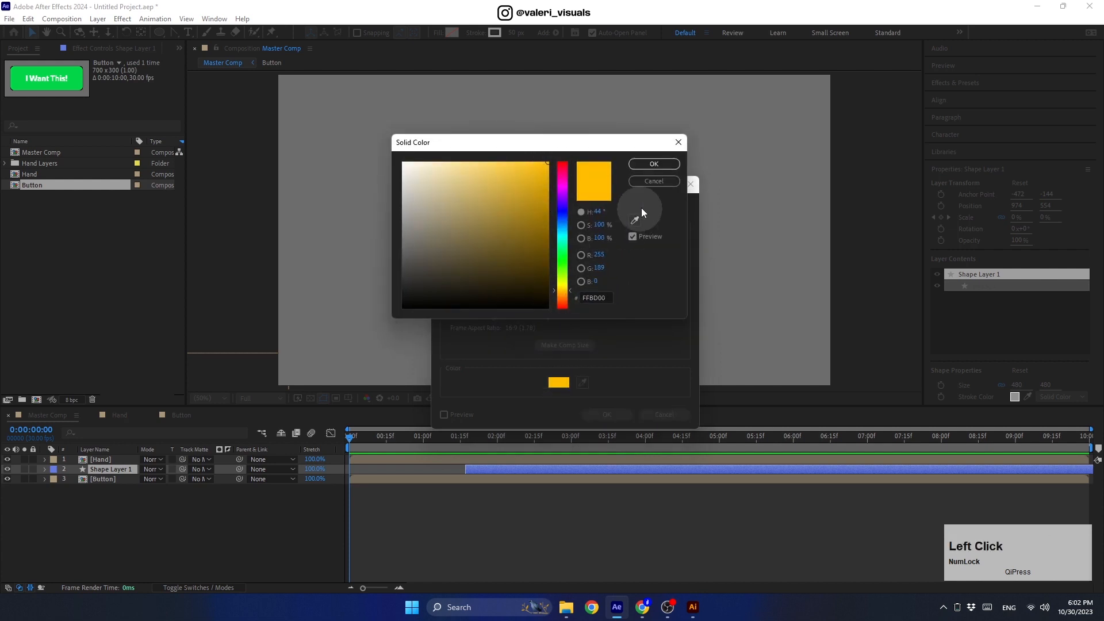
left_click(653, 164)
left_click(604, 415)
left_click_drag(99, 465, 99, 505)
left_click(311, 465)
left_click(220, 515)
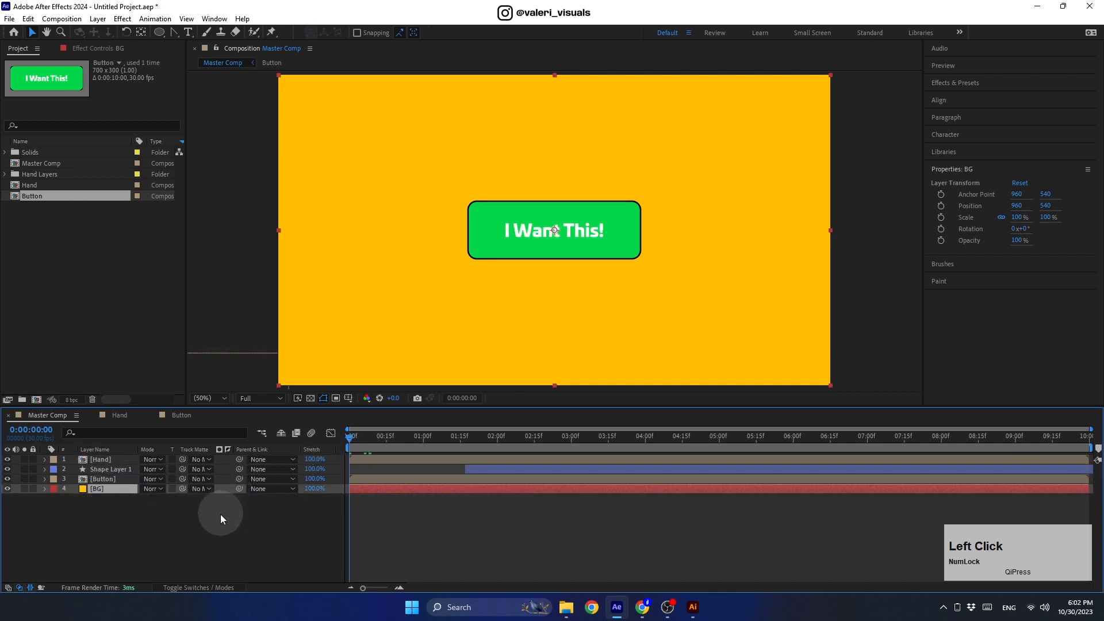
- Show the layer switches and enable Collapse Transformations for the Button and Hand layers
left_click(189, 588)
left_click(115, 479)
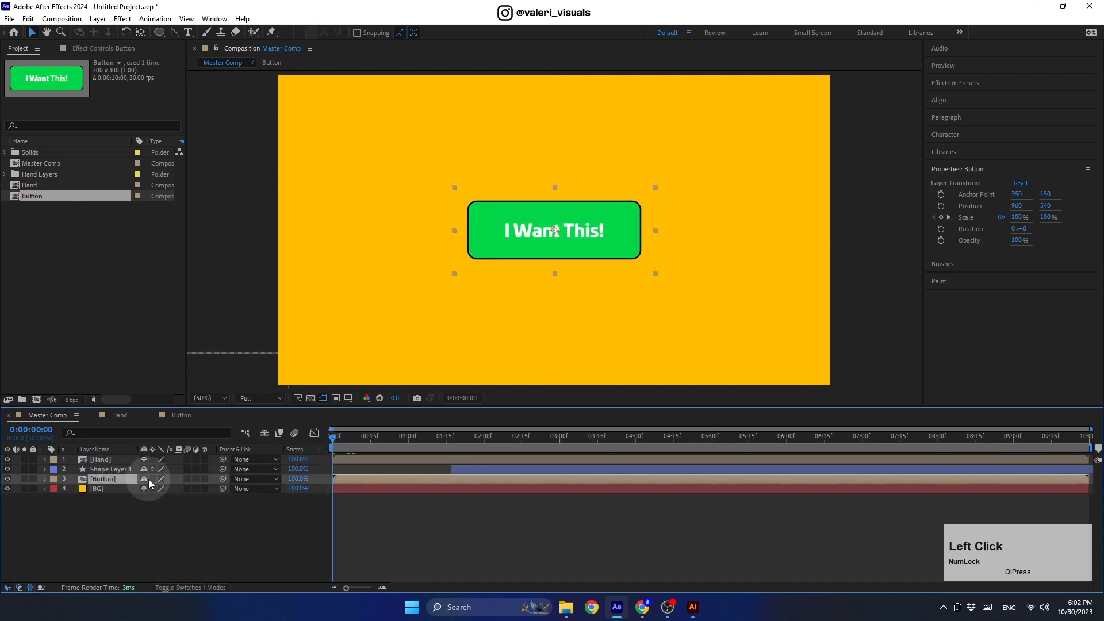
left_click(114, 459)
left_click(152, 459)
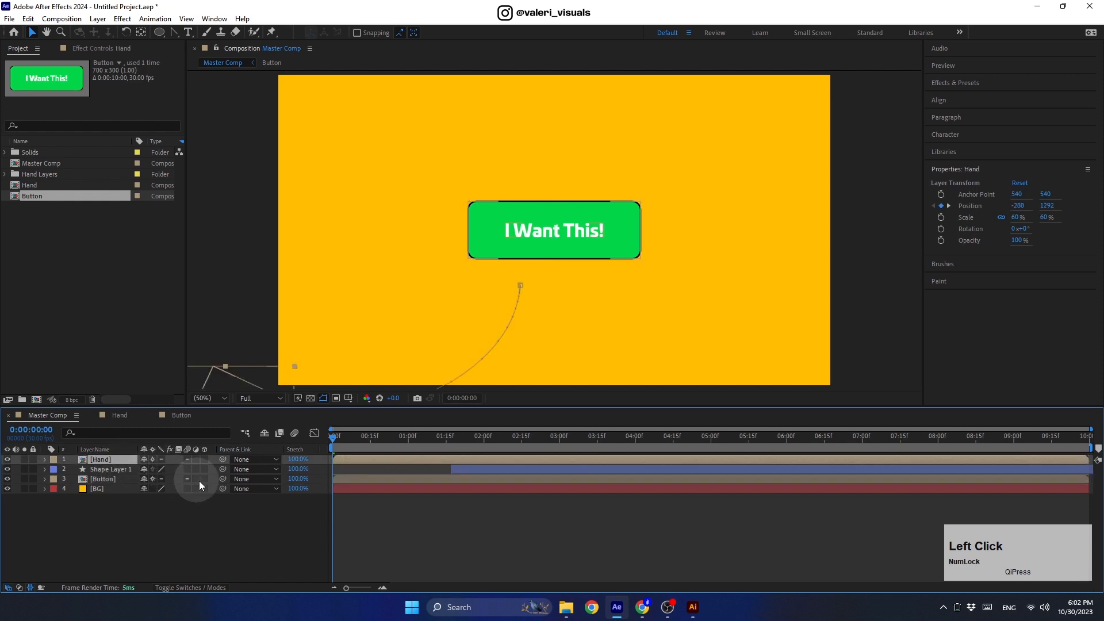
- Enlarge the composition viewer and preview the button-press animation up to 0:00:02:22
left_click(299, 449)
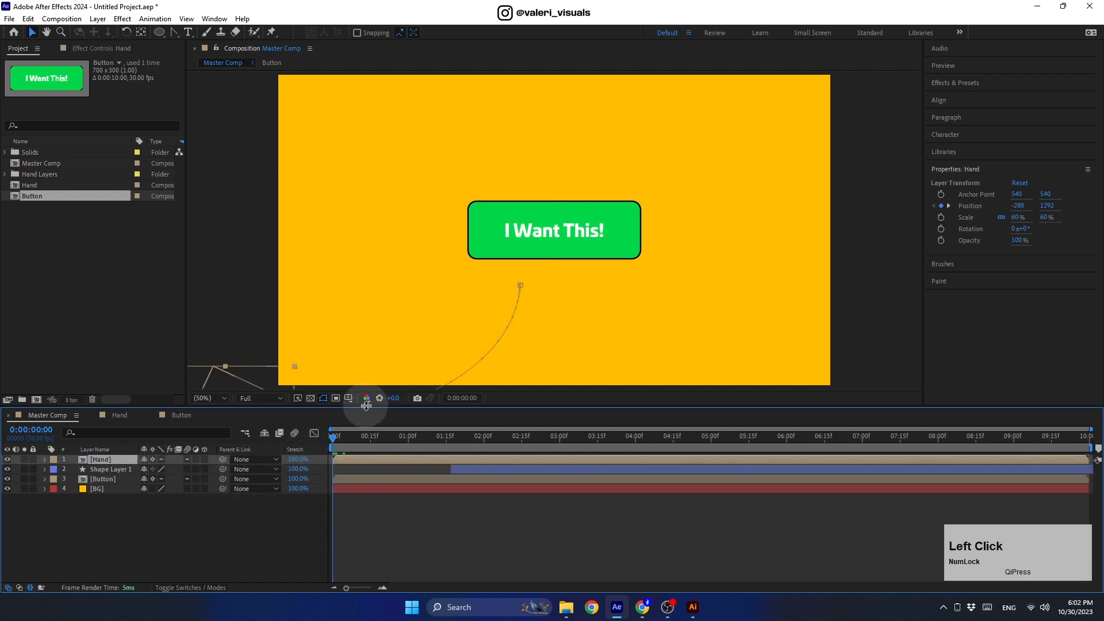
left_click_drag(361, 406, 541, 520)
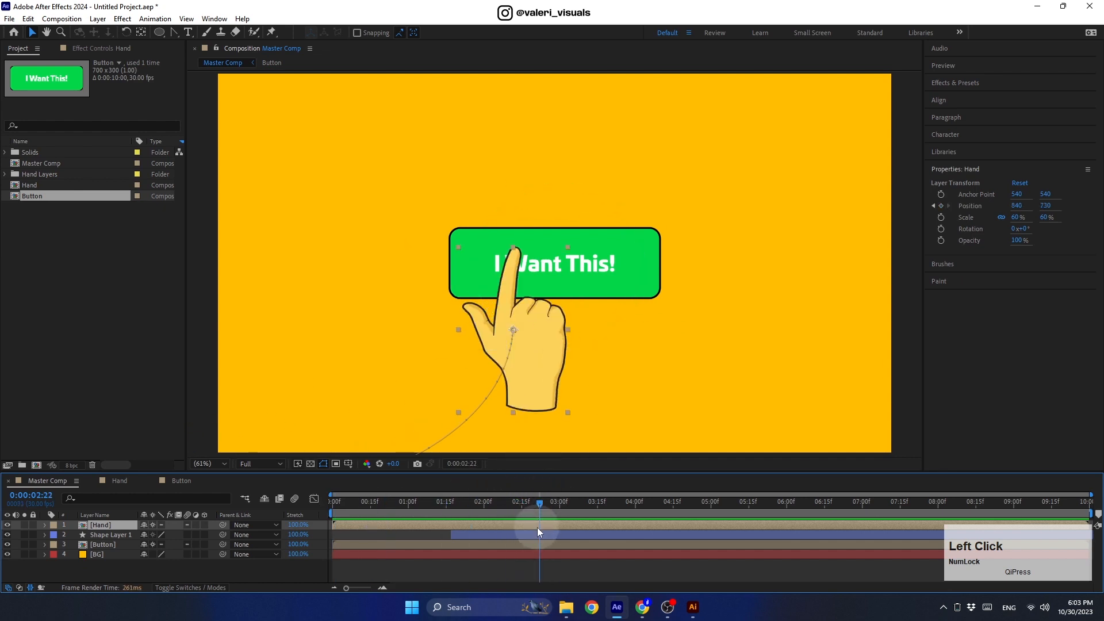
key("space")
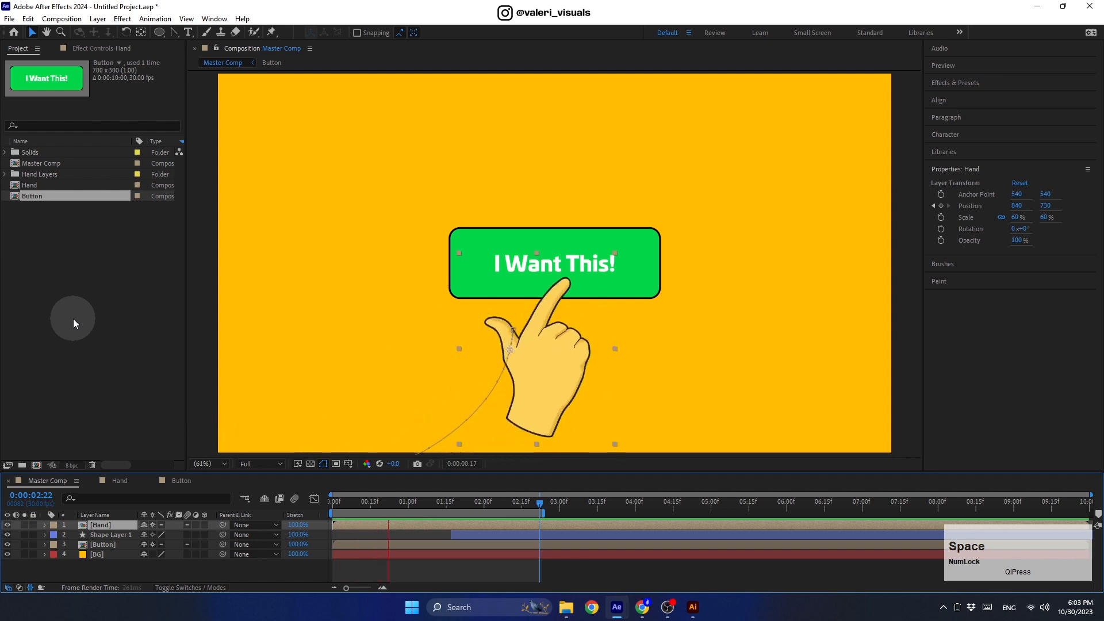